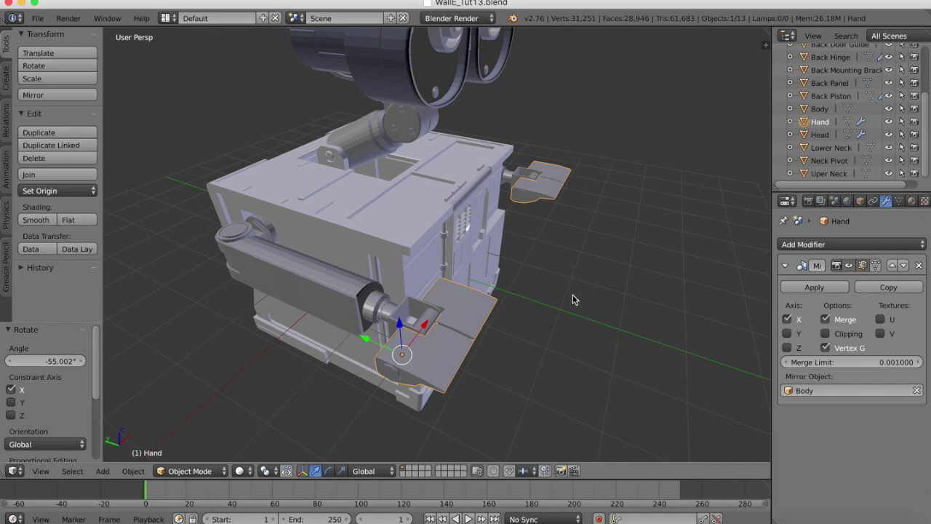
Examine the robot's hands and arms from the front, the side and above.
scroll(572, 294, down, 5)
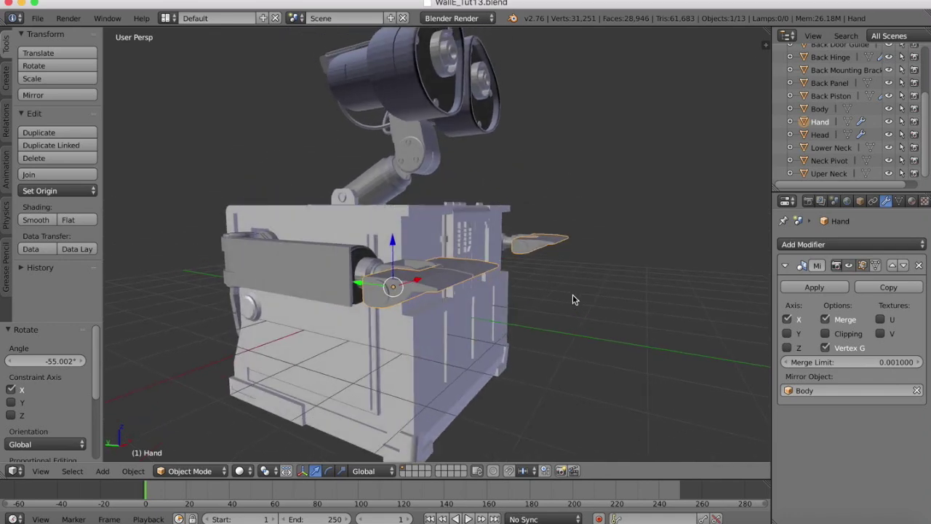
scroll(573, 294, right, 3)
scroll(573, 299, left, 10)
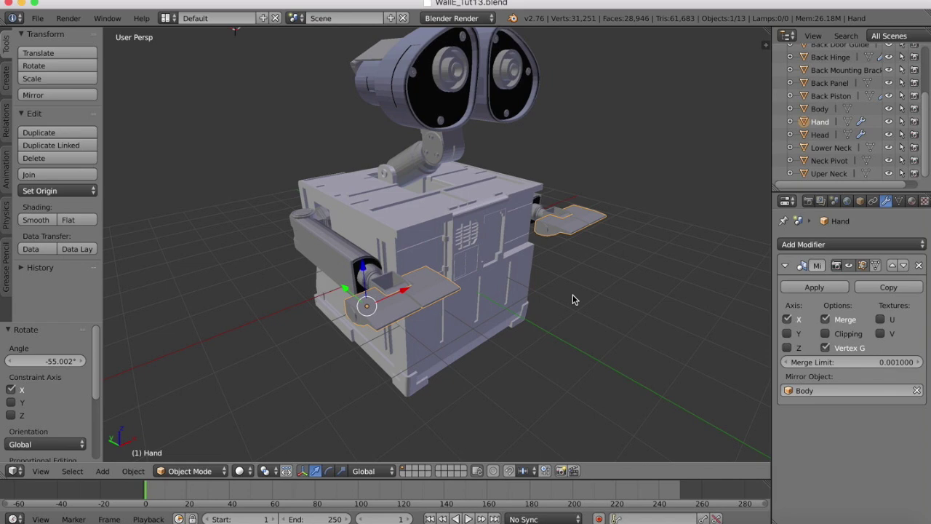
scroll(572, 298, left, 10)
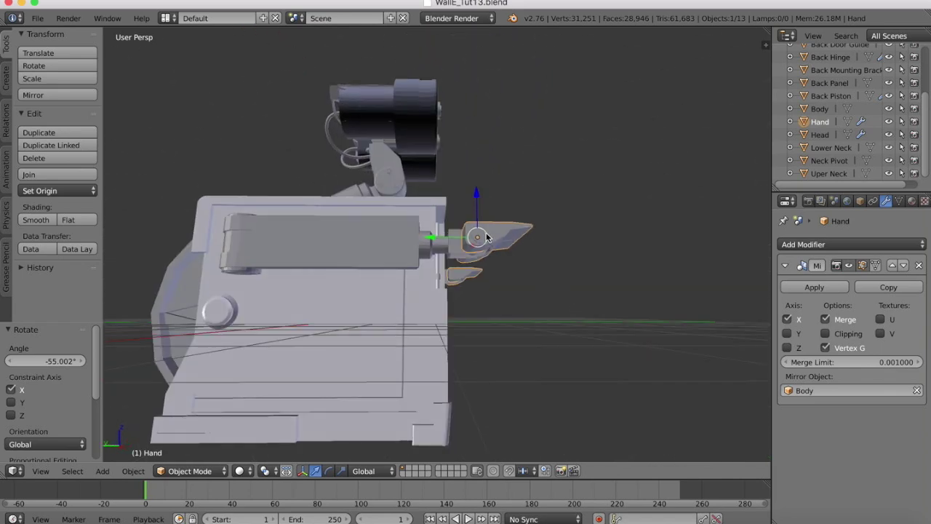
scroll(524, 226, left, 10)
scroll(391, 273, left, 10)
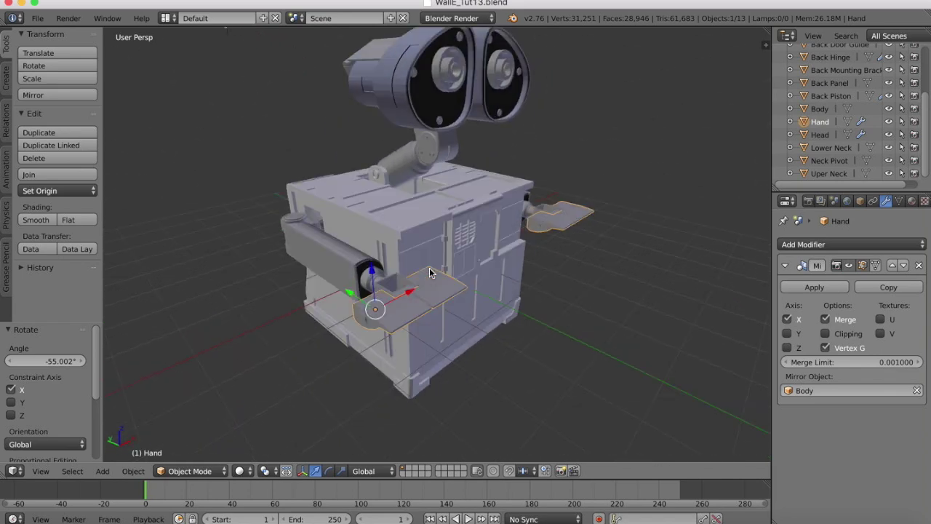
scroll(538, 315, left, 5)
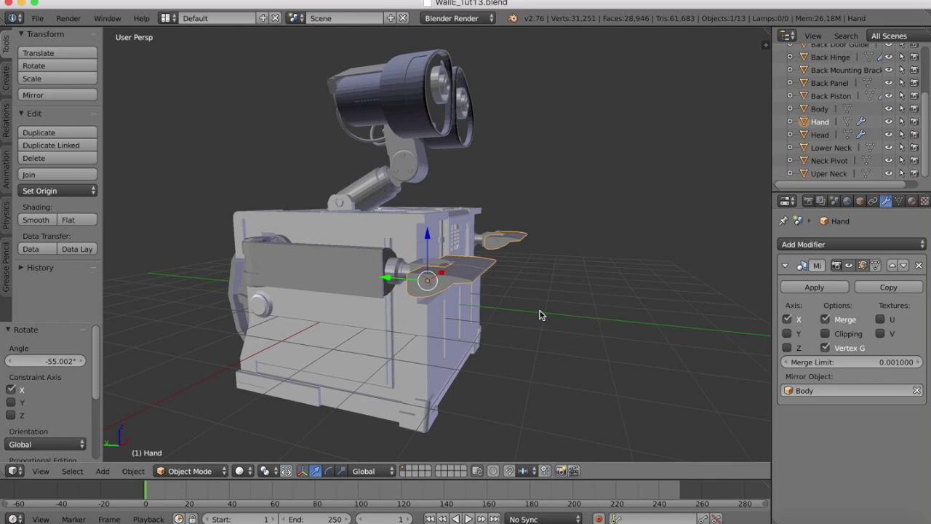
scroll(538, 315, right, 10)
scroll(539, 315, left, 5)
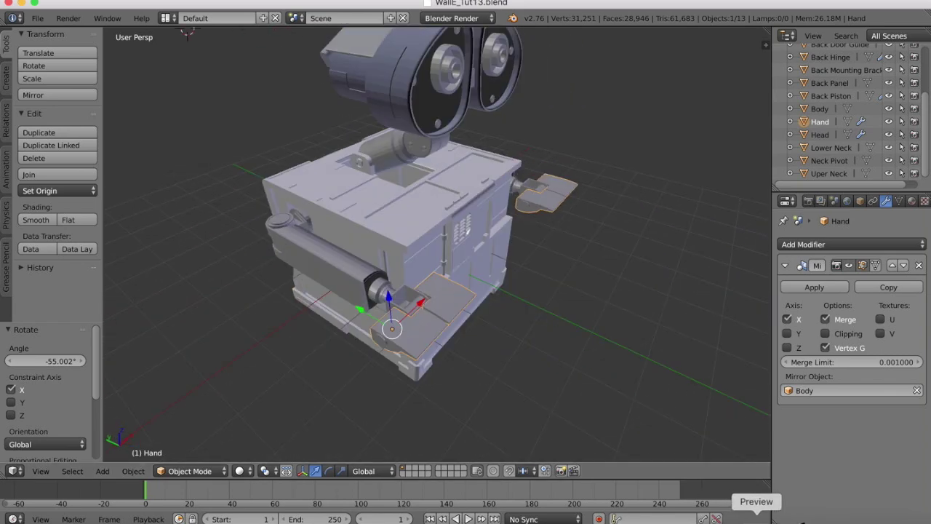
Switch to Preview to check the hand shape in walle basic.jpg, and return to Blender.
click(751, 518)
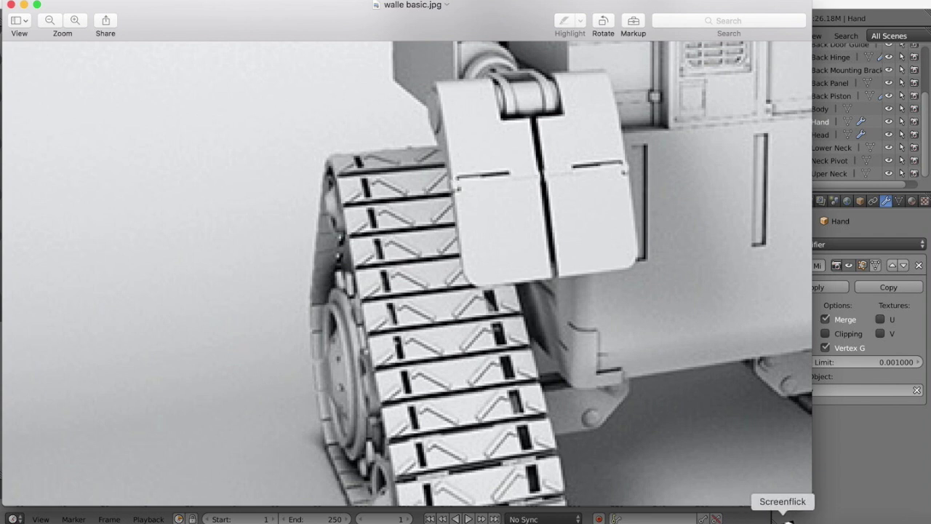
click(726, 518)
scroll(461, 309, right, 3)
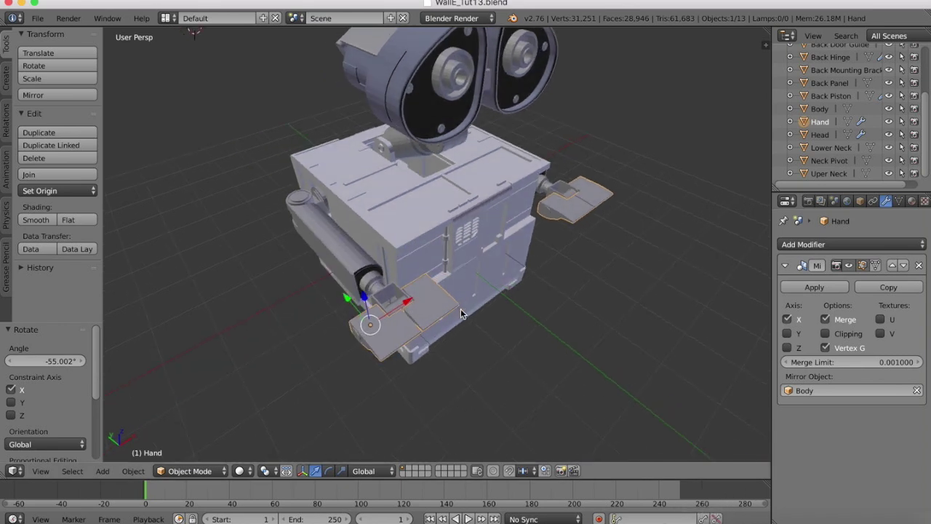
In Edit Mode, extrude the two middle faces of the hand's front edge outward by about 0.041.
click(188, 471)
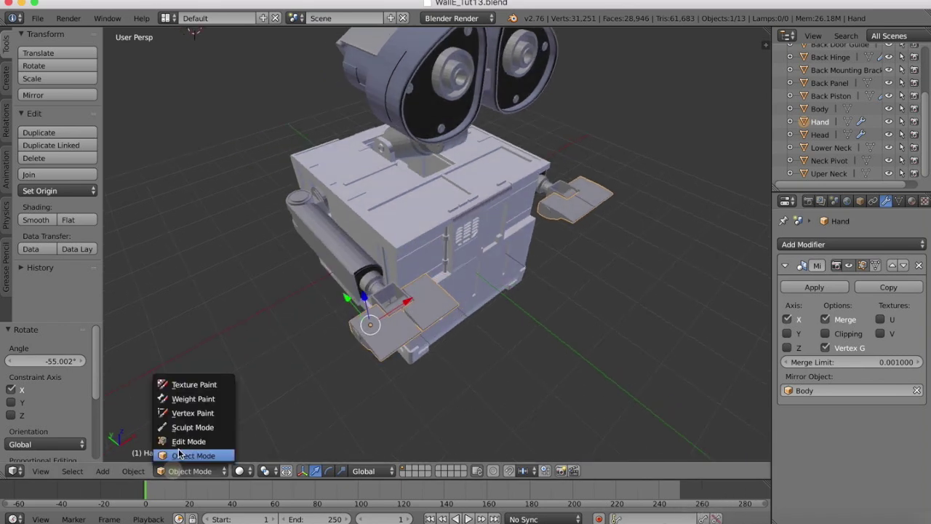
click(184, 441)
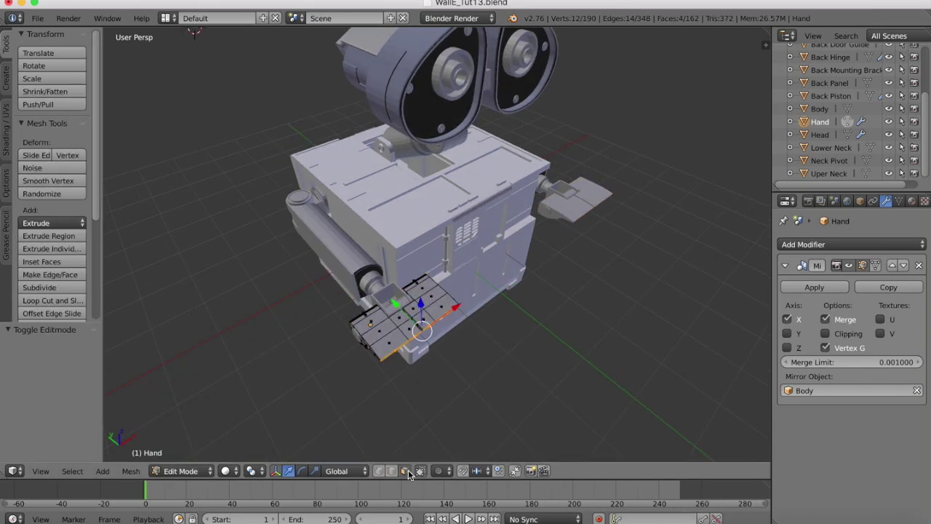
scroll(424, 318, up, 3)
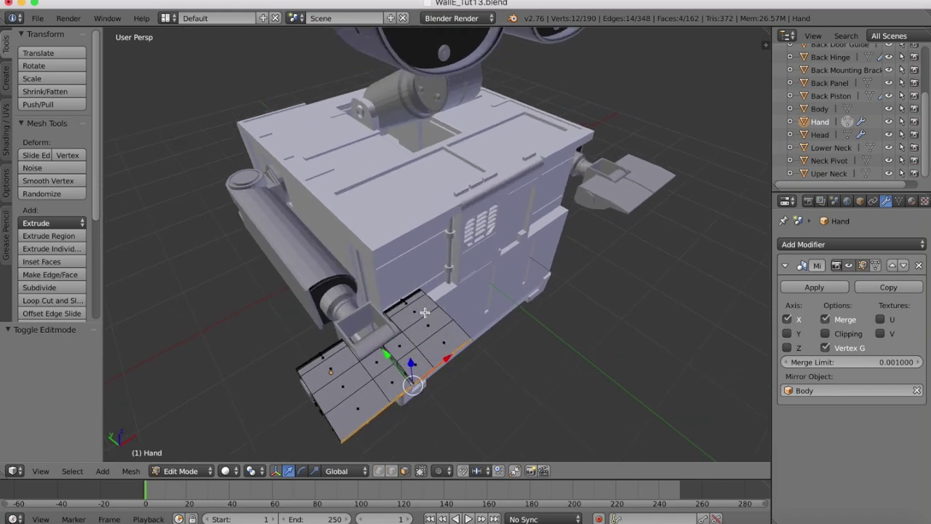
middle_drag(428, 379, 407, 330)
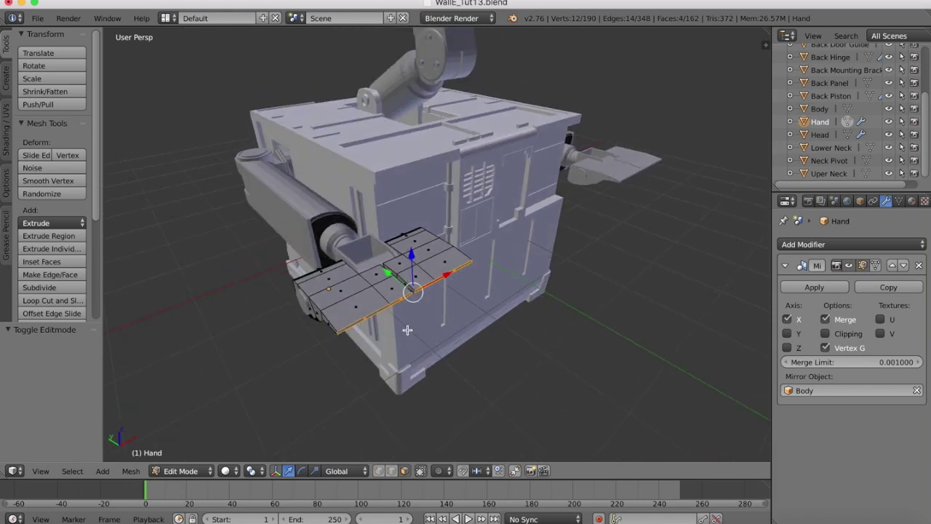
click(429, 285)
right_click(459, 269)
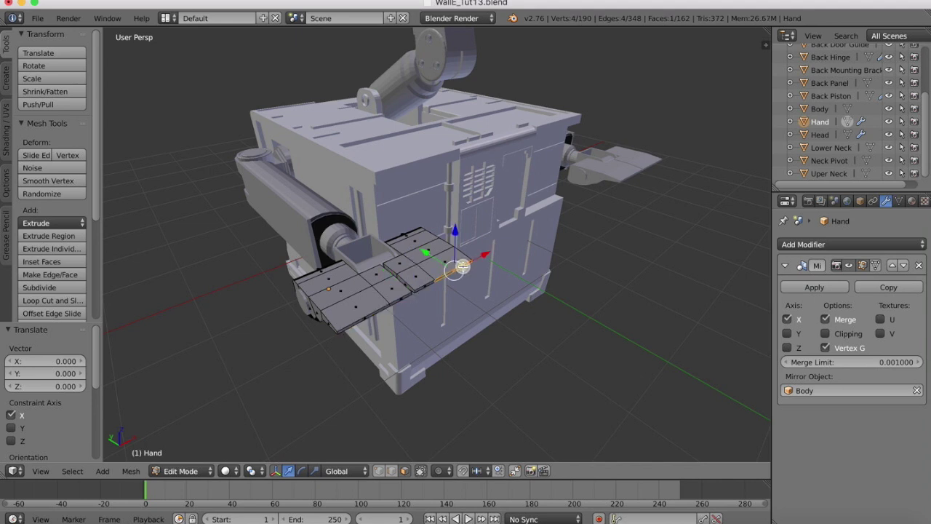
right_click(427, 284)
shift+right_click(405, 297)
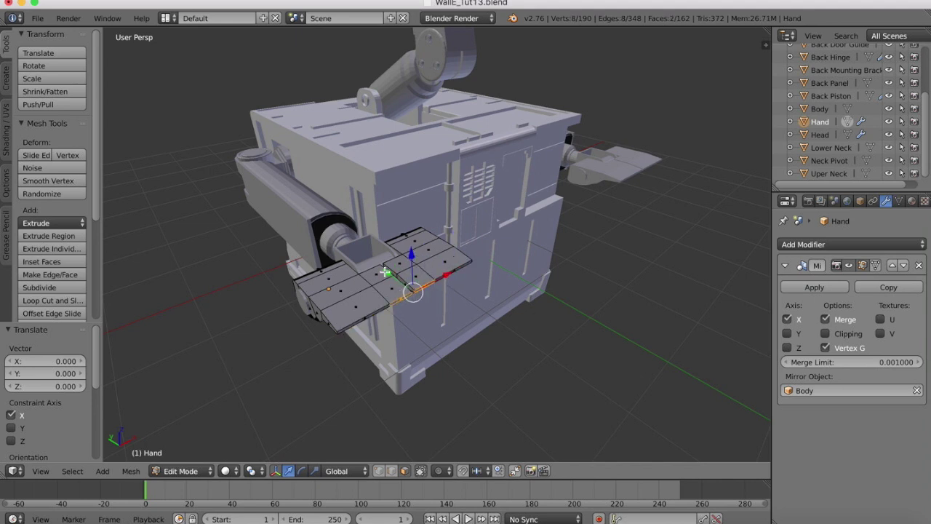
key(e)
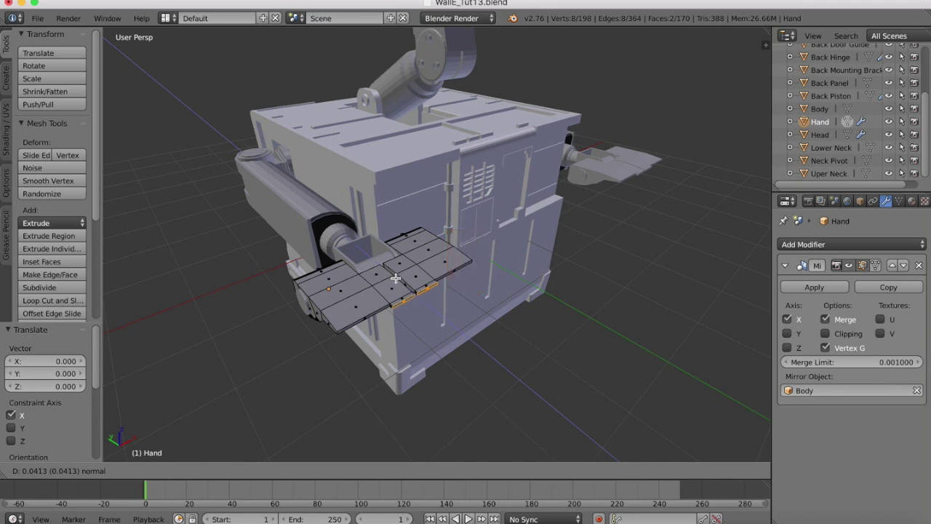
click(396, 277)
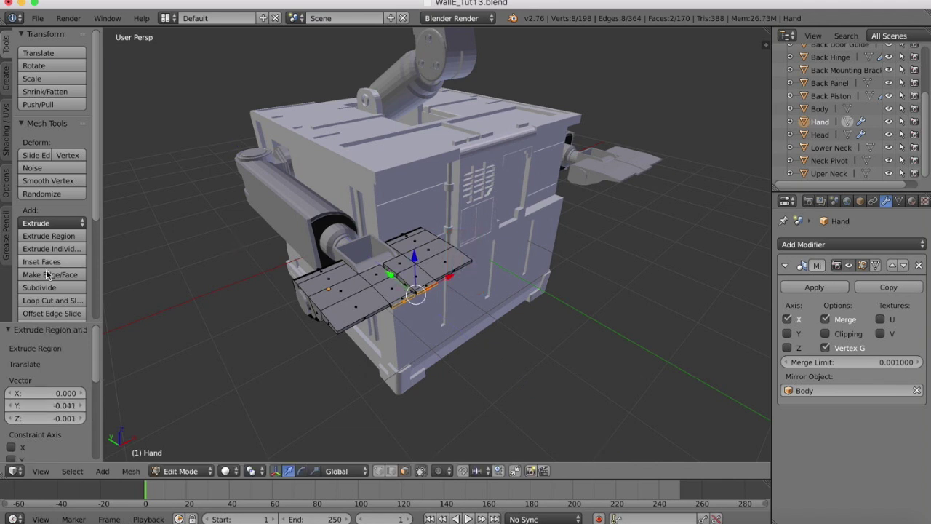
Add a single loop cut close to each outer side of the hand, slid toward the side edges.
click(44, 300)
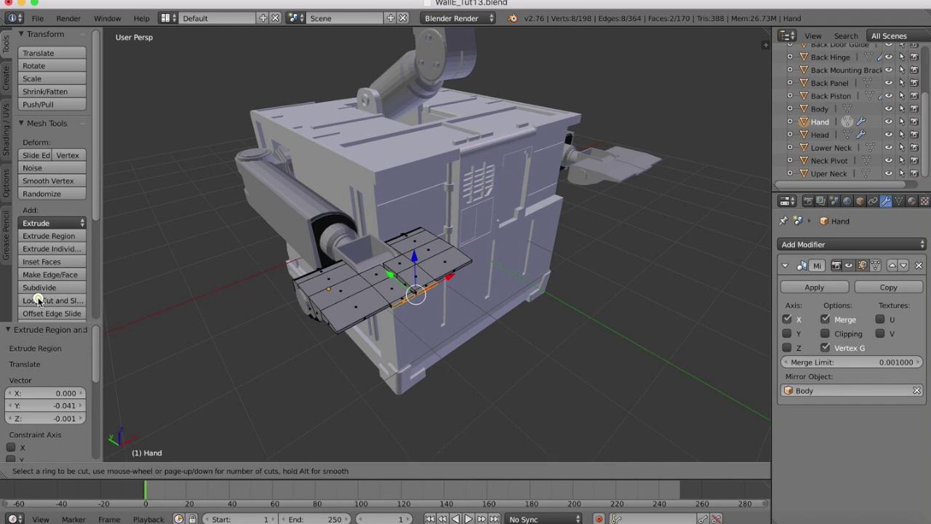
click(350, 312)
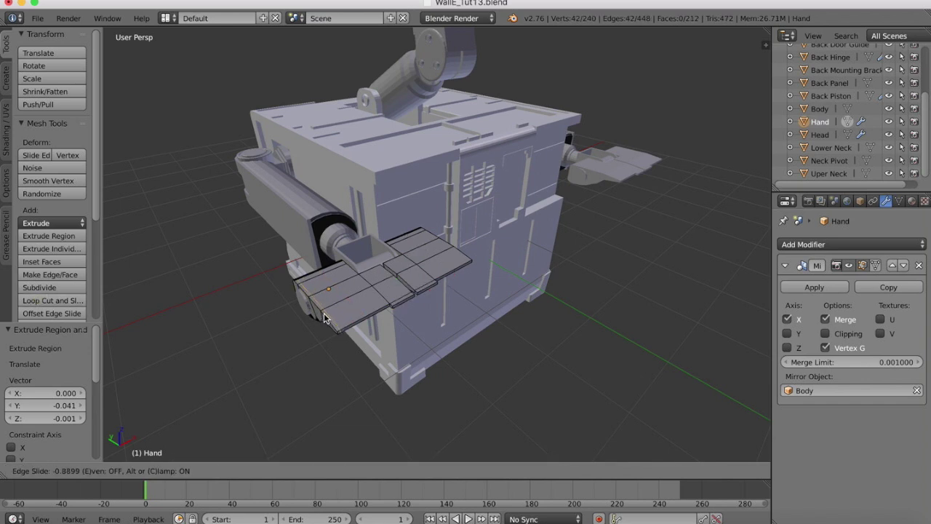
click(325, 318)
click(52, 300)
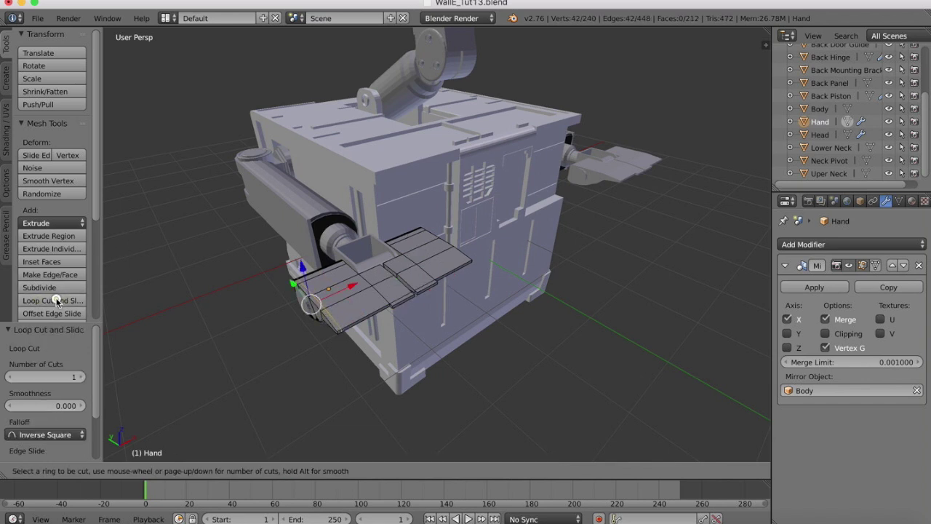
click(429, 258)
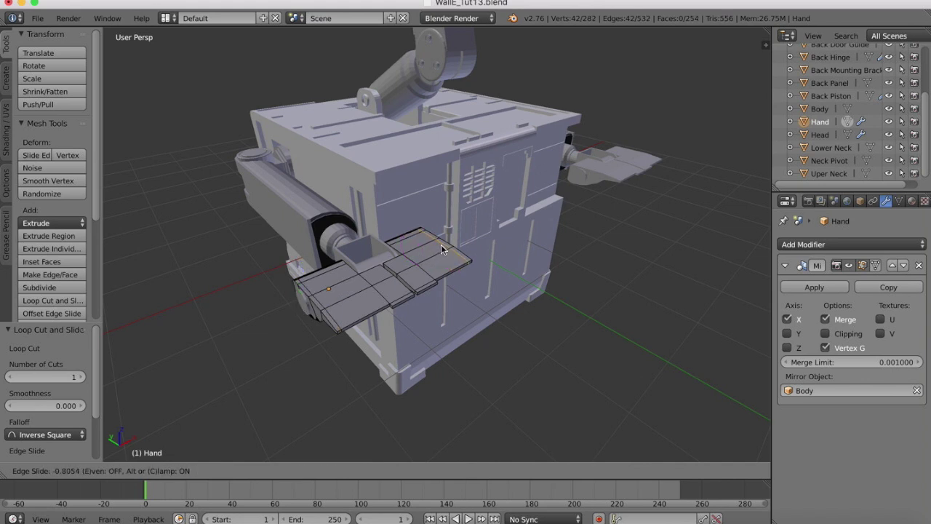
click(441, 250)
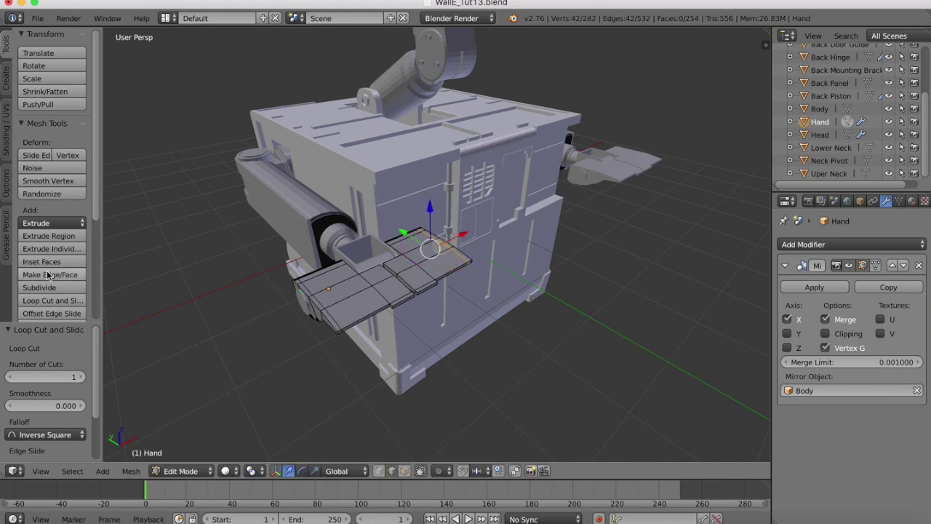
Extrude the two narrow outer corner faces of the hand's front edge forward by about 0.04.
click(404, 471)
right_click(340, 332)
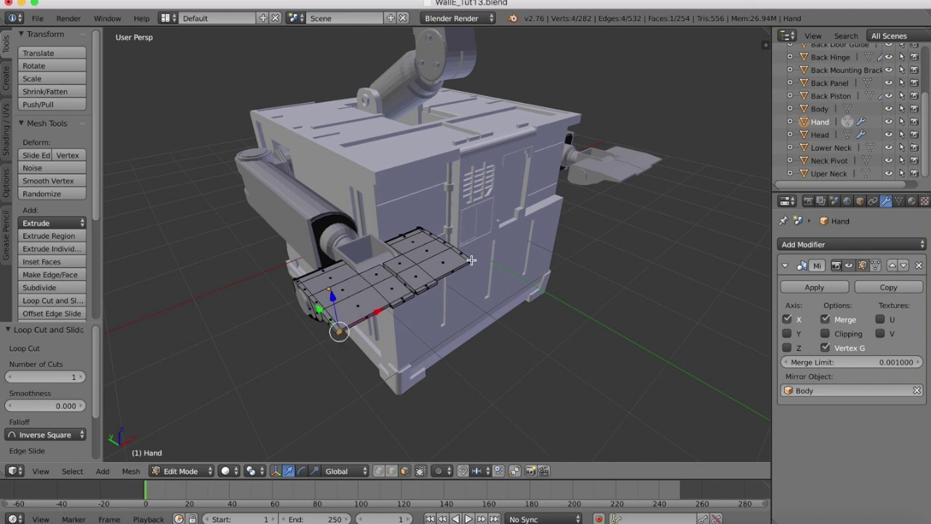
shift+right_click(469, 260)
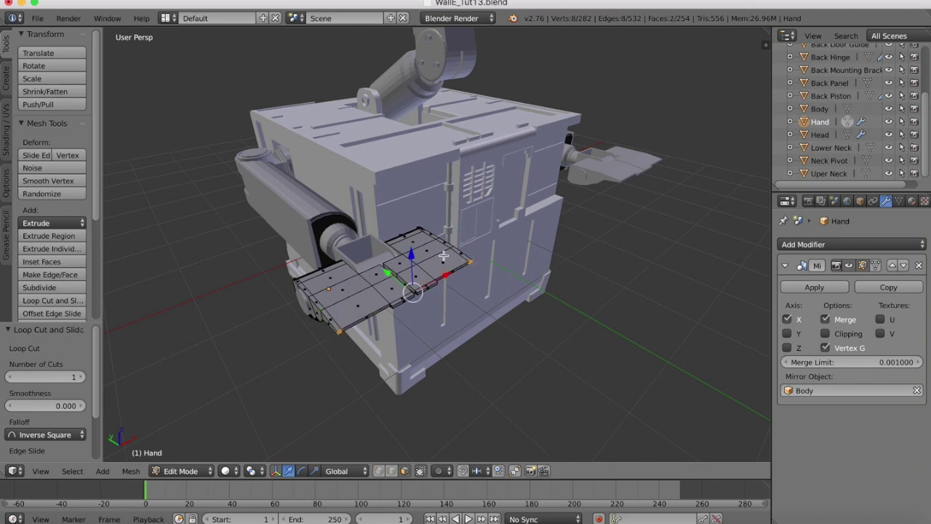
key(e)
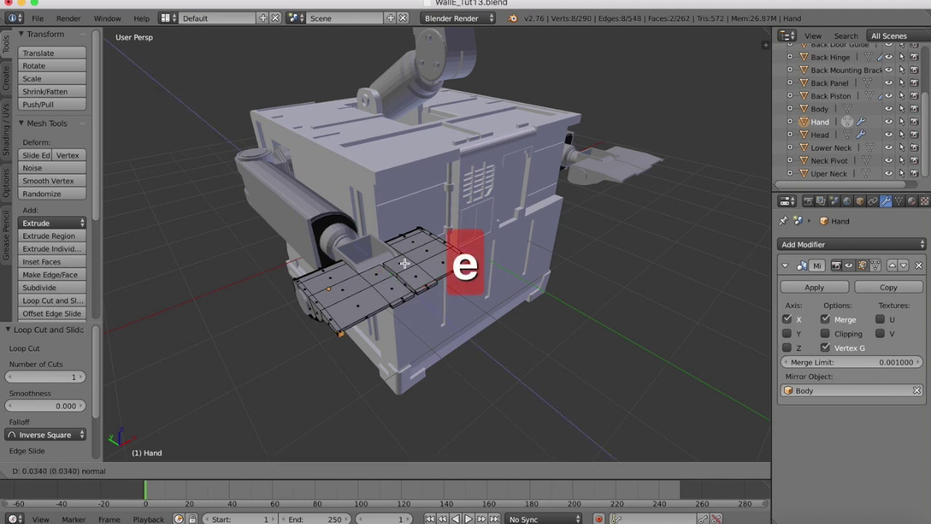
click(405, 263)
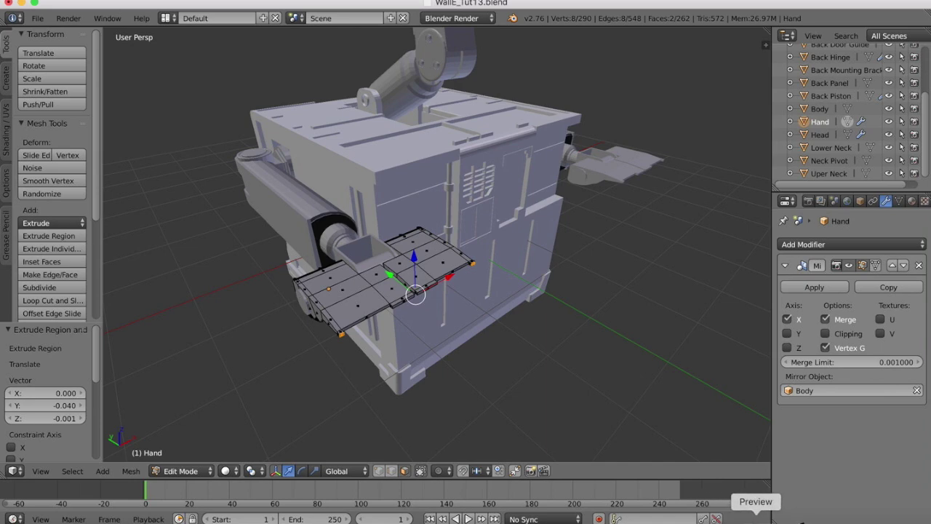
Switch to Preview to compare the hands in the front and side views of walle basic.jpg, and return to Blender.
click(753, 518)
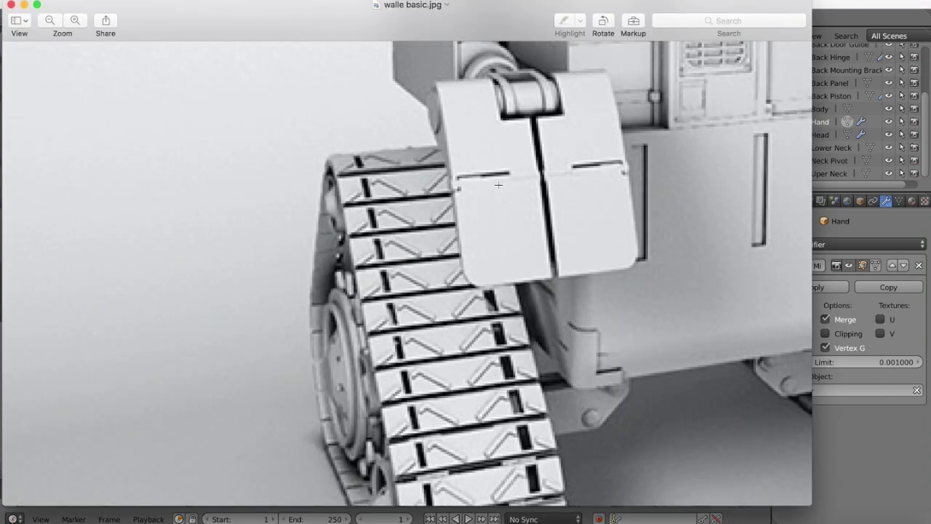
scroll(462, 284, down, 5)
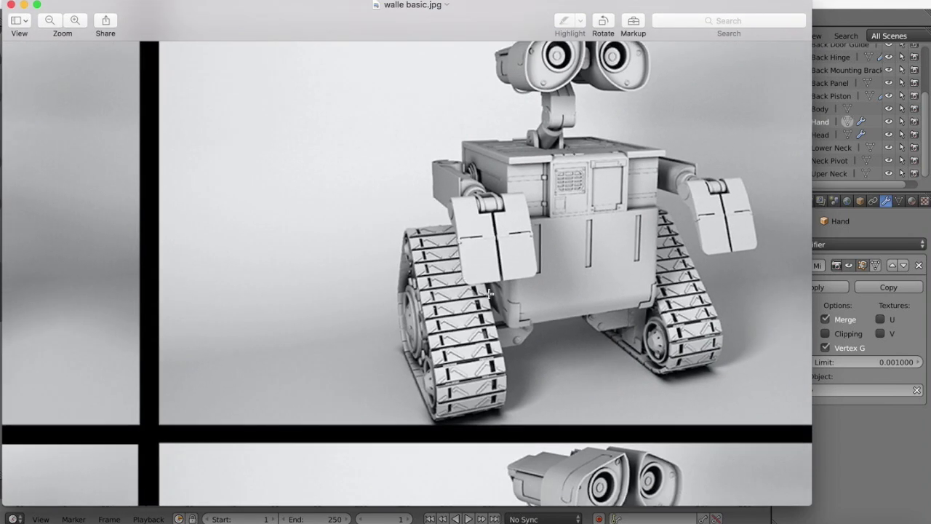
scroll(465, 283, left, 8)
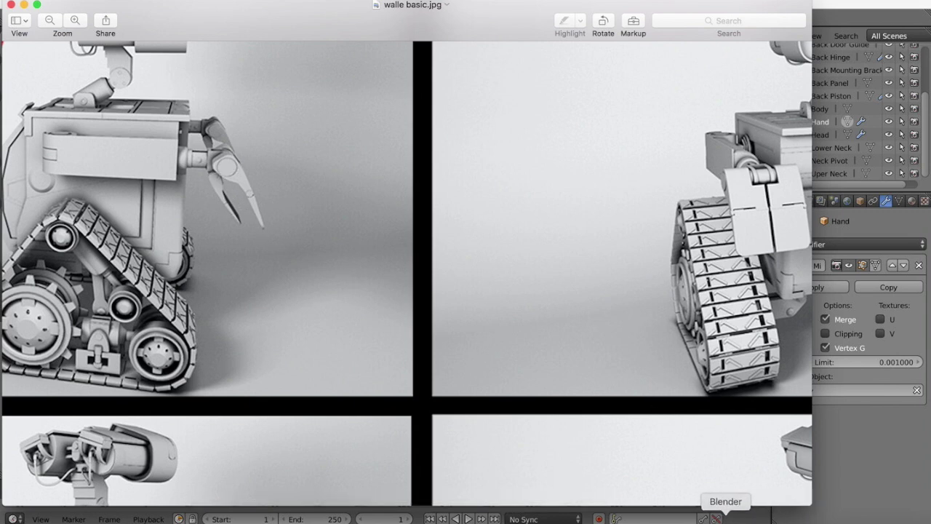
click(726, 518)
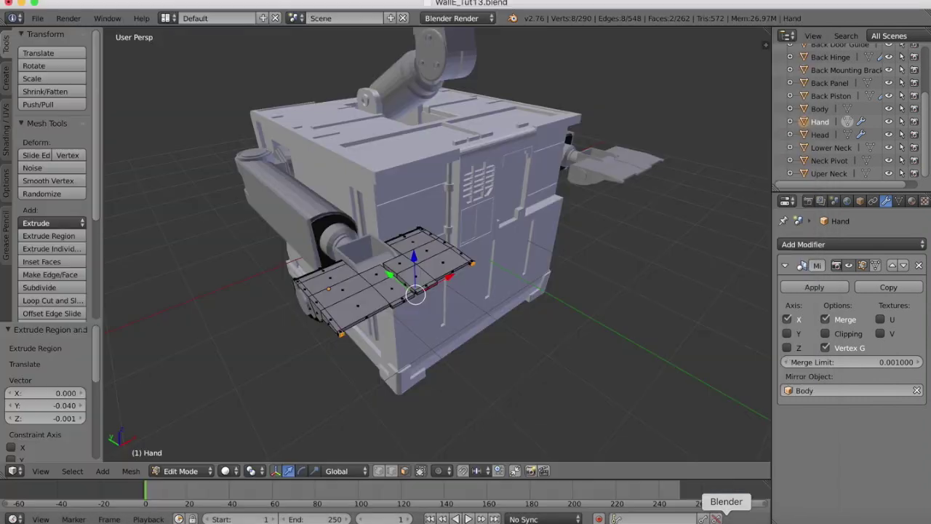
Check the hand's front edge from the top view and return to Object Mode.
middle_drag(325, 195, 291, 204)
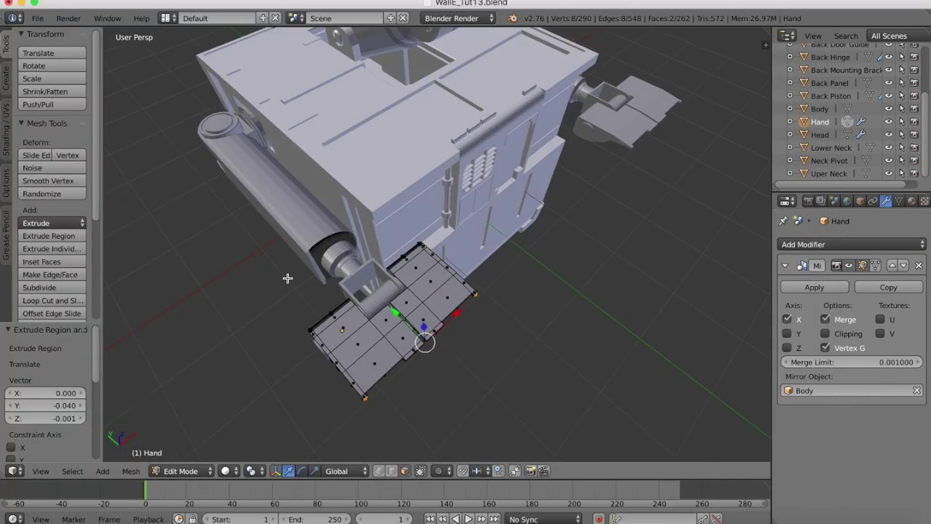
middle_drag(287, 278, 289, 276)
click(41, 471)
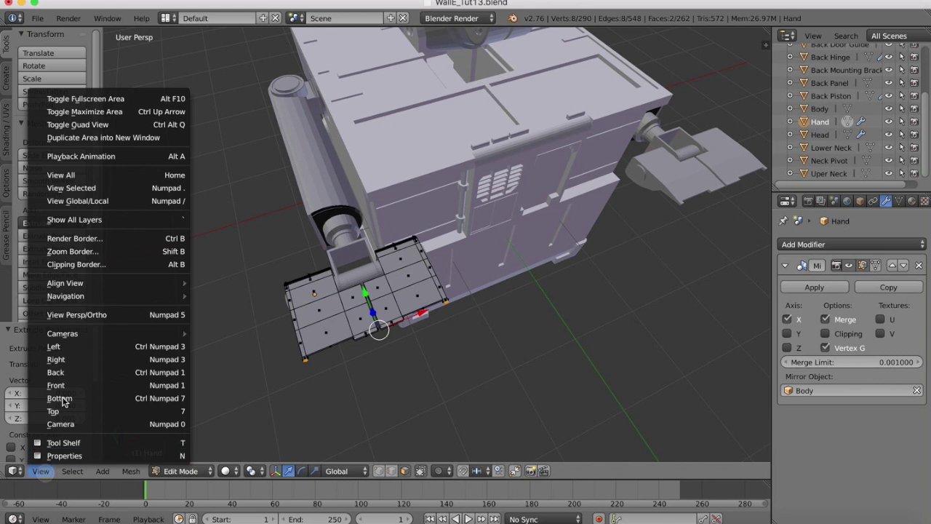
click(53, 411)
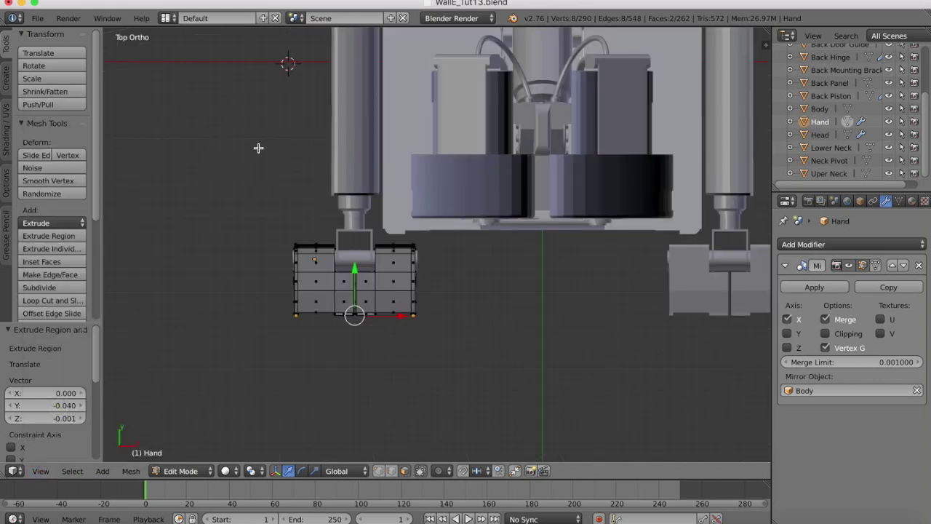
shift+scroll(297, 135, right, 3)
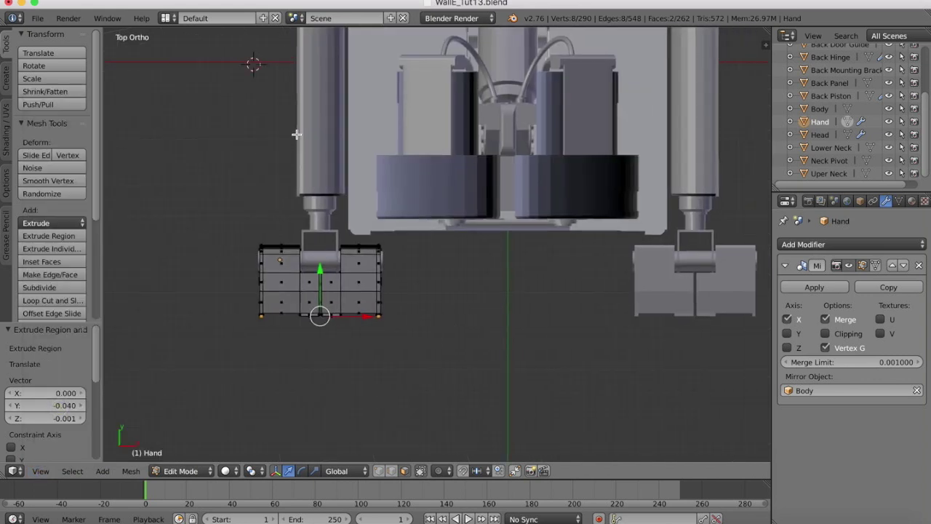
click(182, 472)
click(183, 455)
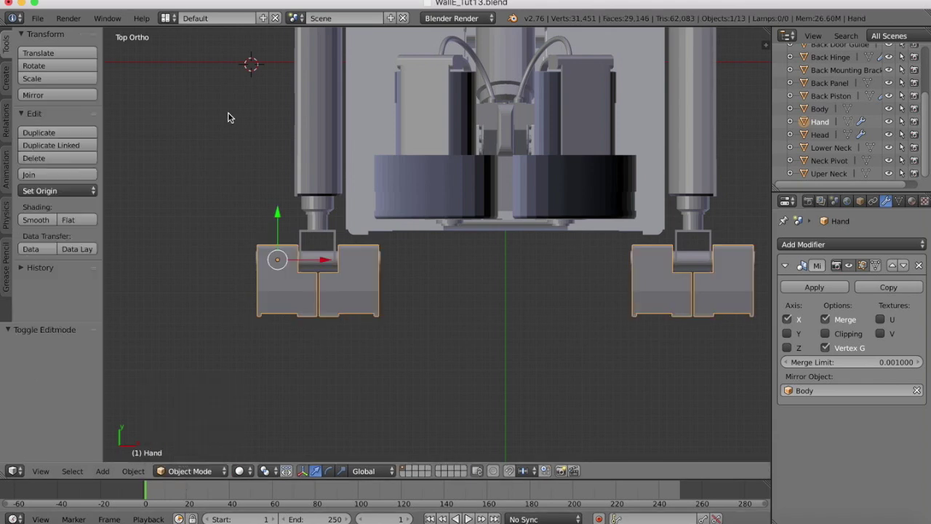
middle_drag(227, 115, 229, 117)
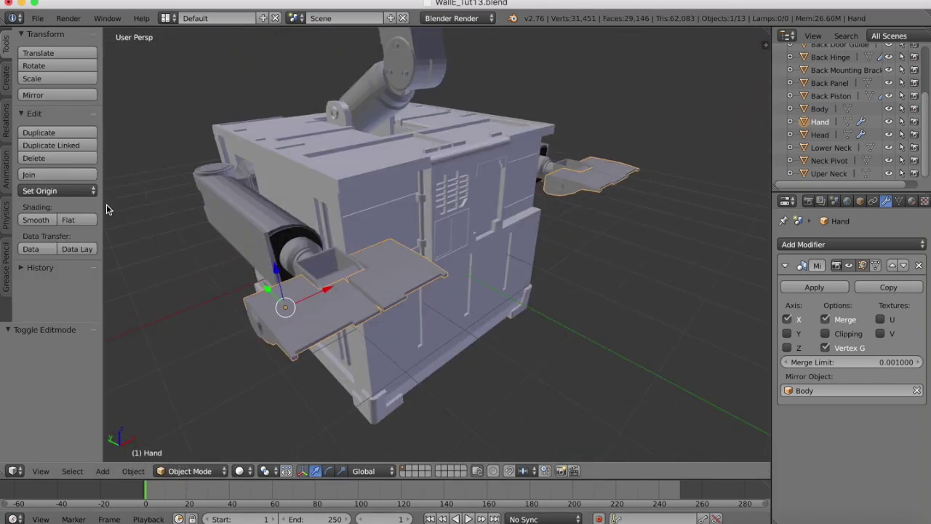
Add a cube, move it along Y in the top view until it sits in front of the hand, and scale it down.
click(5, 79)
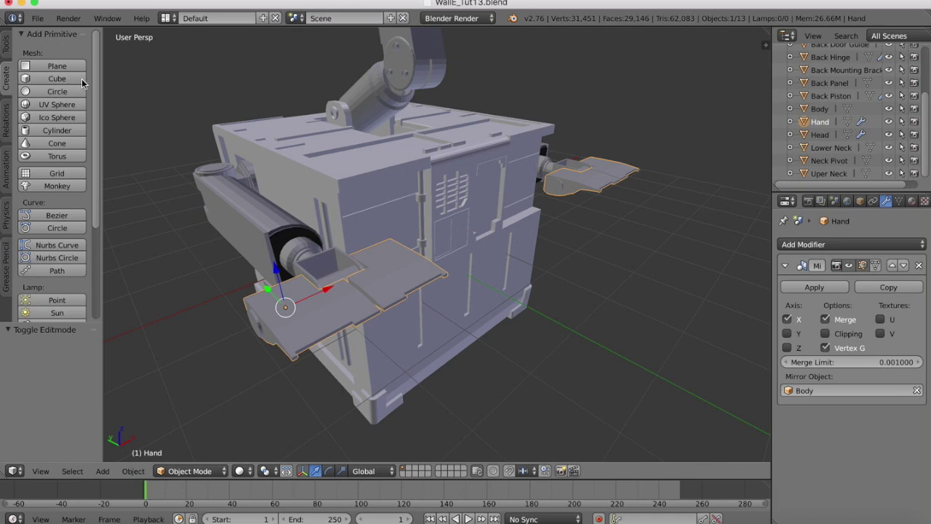
click(56, 79)
scroll(456, 206, down, 3)
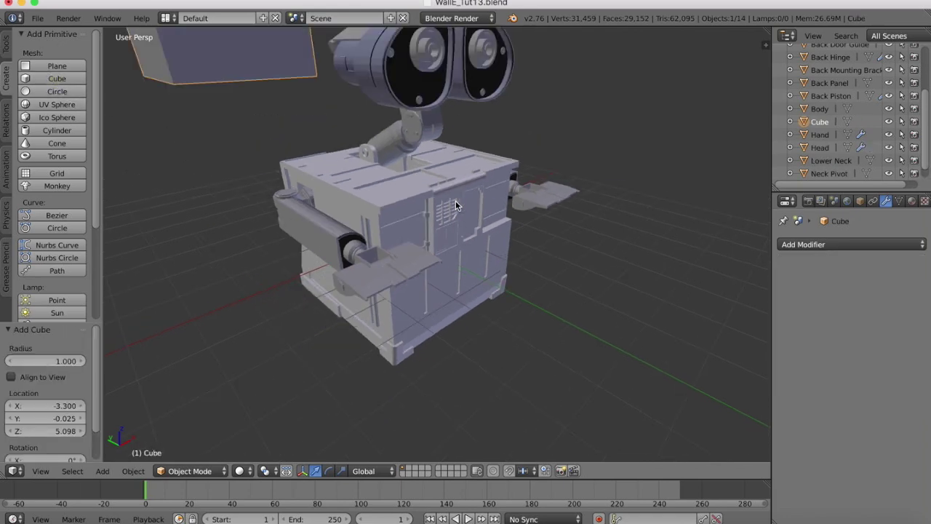
scroll(456, 206, down, 3)
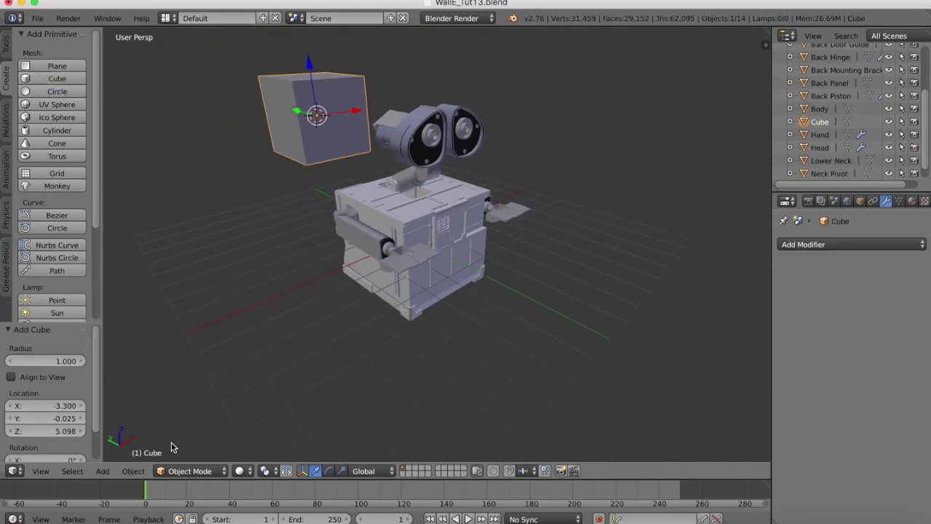
click(41, 471)
click(58, 410)
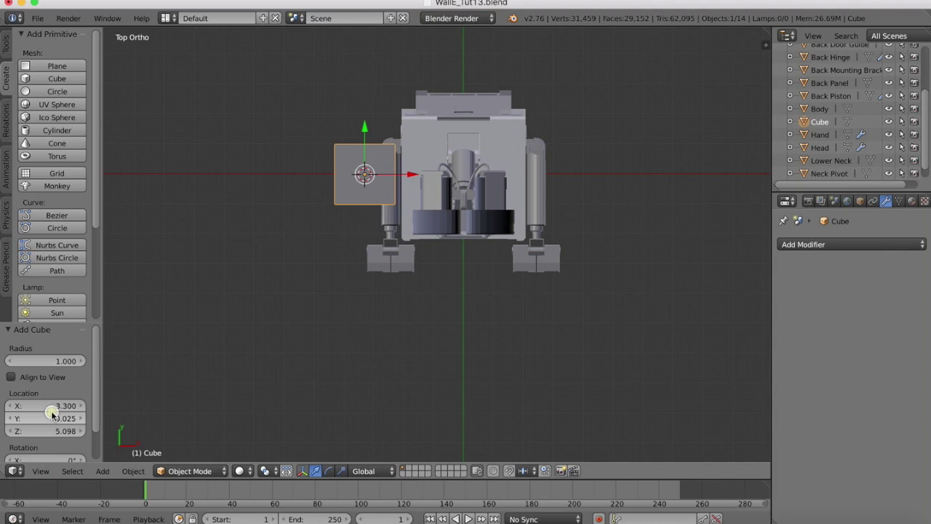
drag(367, 130, 364, 245)
key(s)
click(403, 272)
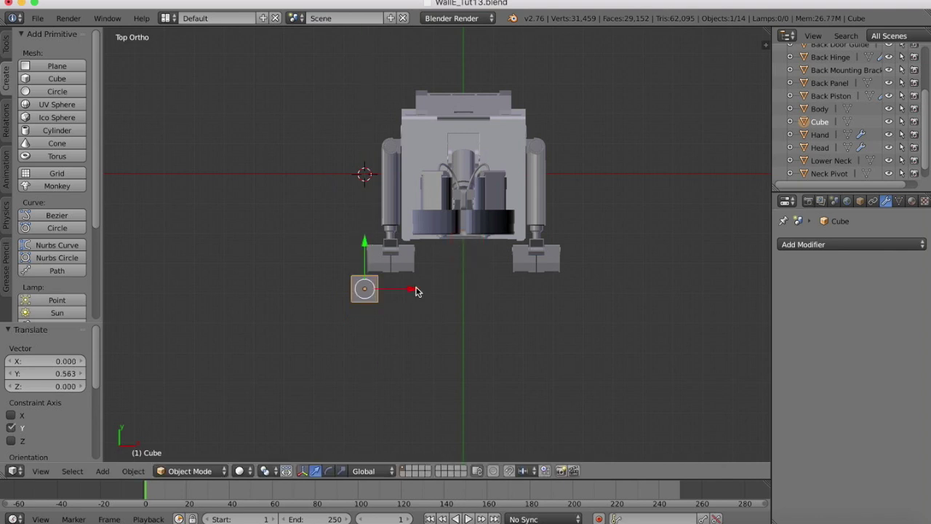
Move the cube about 0.39 along X toward the hand and scale it uniformly by about 0.856.
drag(416, 288, 427, 288)
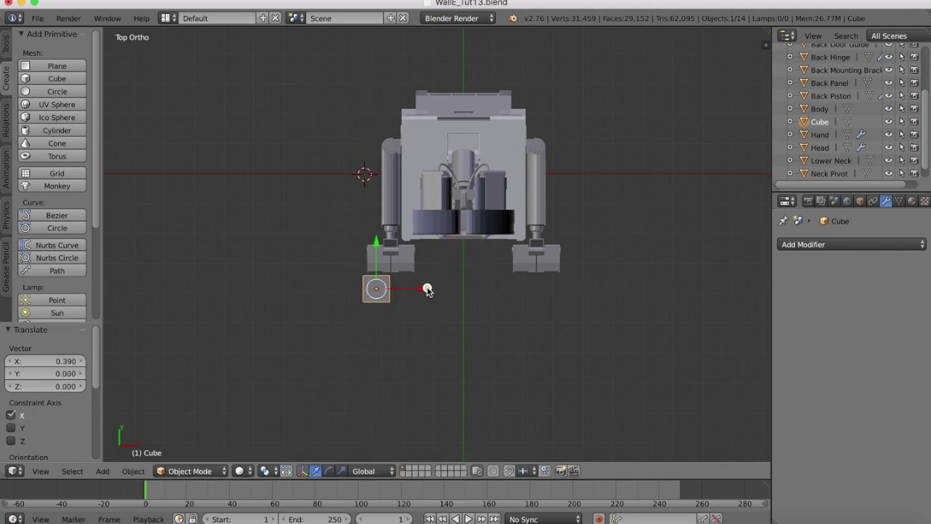
key(s)
click(467, 231)
scroll(409, 296, up, 5)
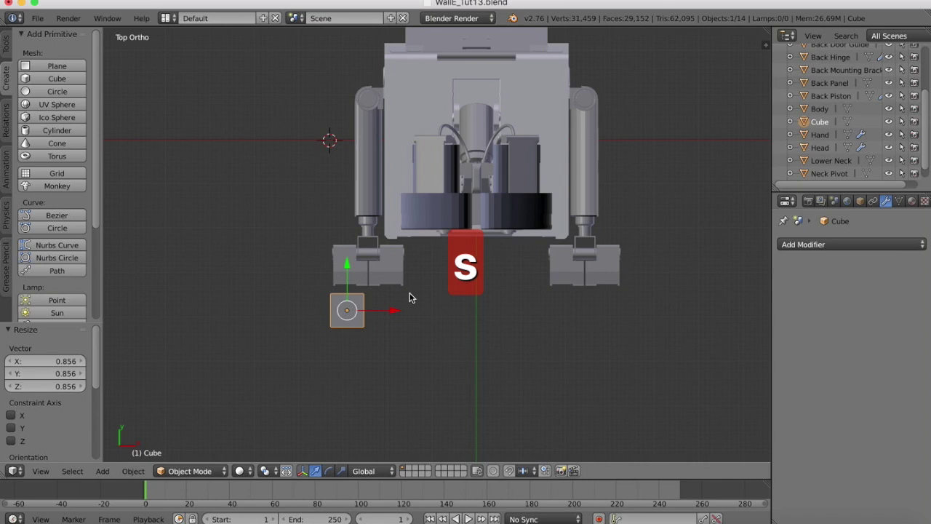
In the left side view, lower the cube by about 4.15 along Z to just below hand height.
click(40, 471)
click(55, 346)
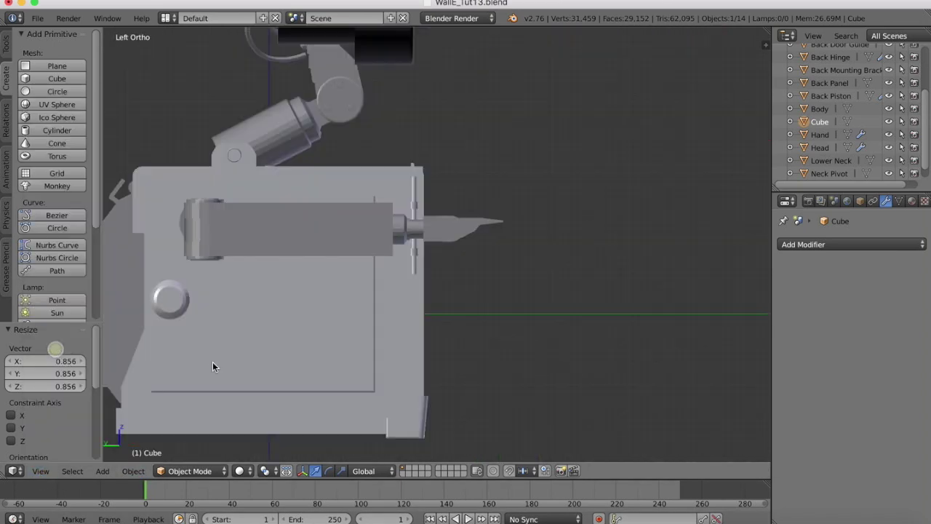
scroll(530, 338, up, 5)
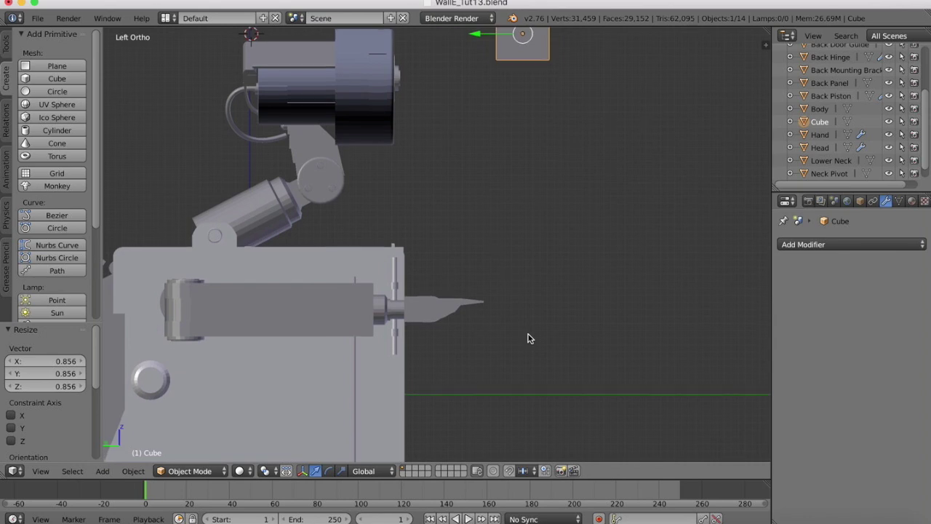
shift+scroll(553, 184, up, 2)
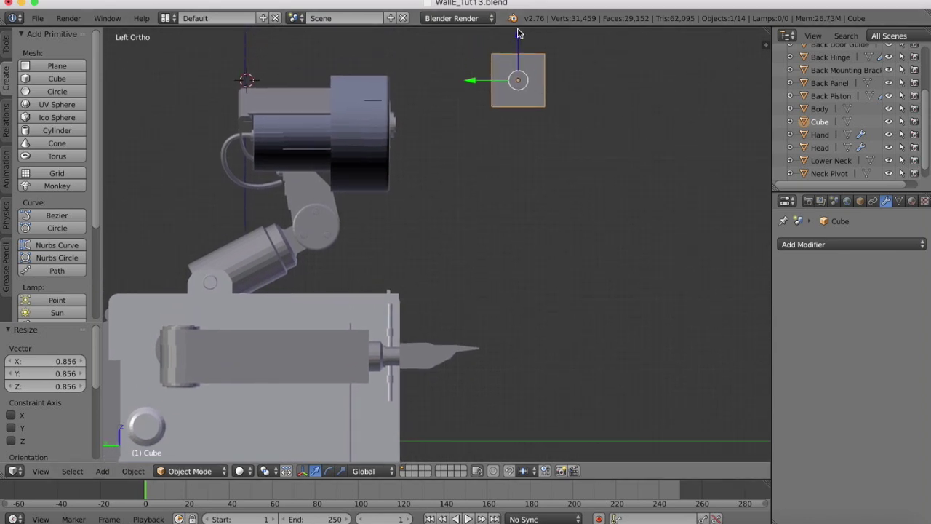
drag(518, 31, 489, 326)
Flatten the cube into a thin plate by scaling it along Z by about 0.099.
key(s)
key(x)
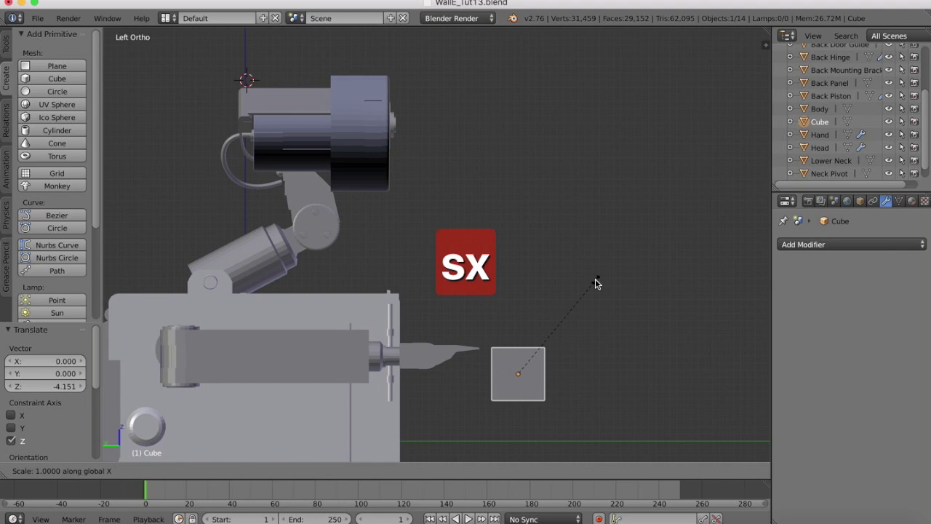
key(z)
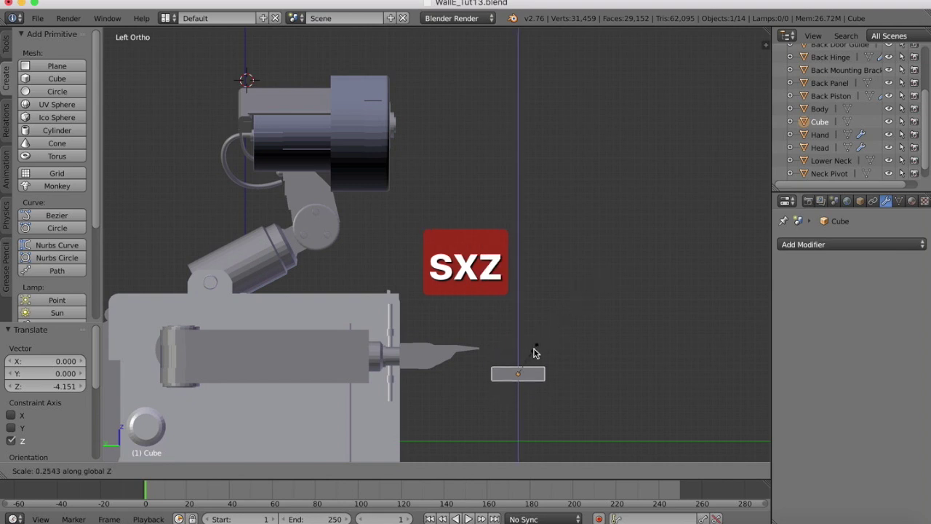
click(524, 365)
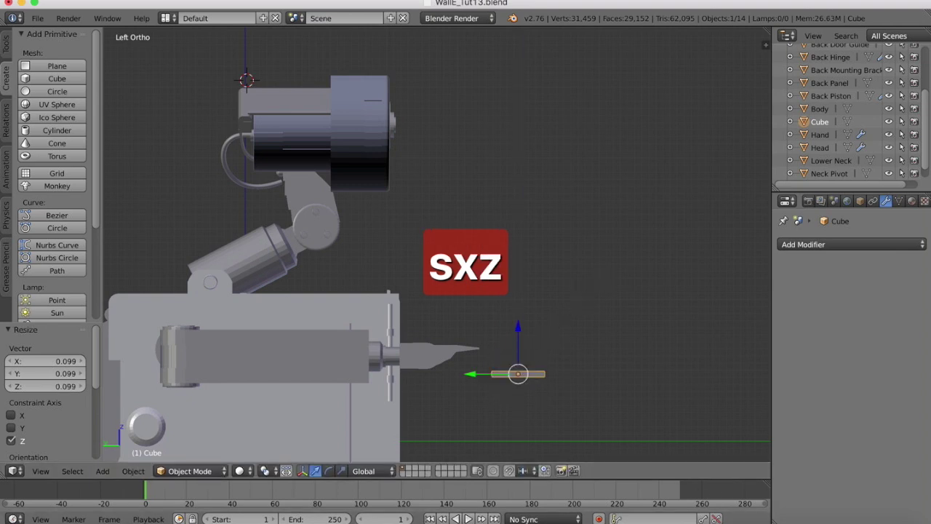
Switch to Preview to check the hand in walle basic.jpg, return to Blender and put the Hand object in Edit Mode.
click(758, 517)
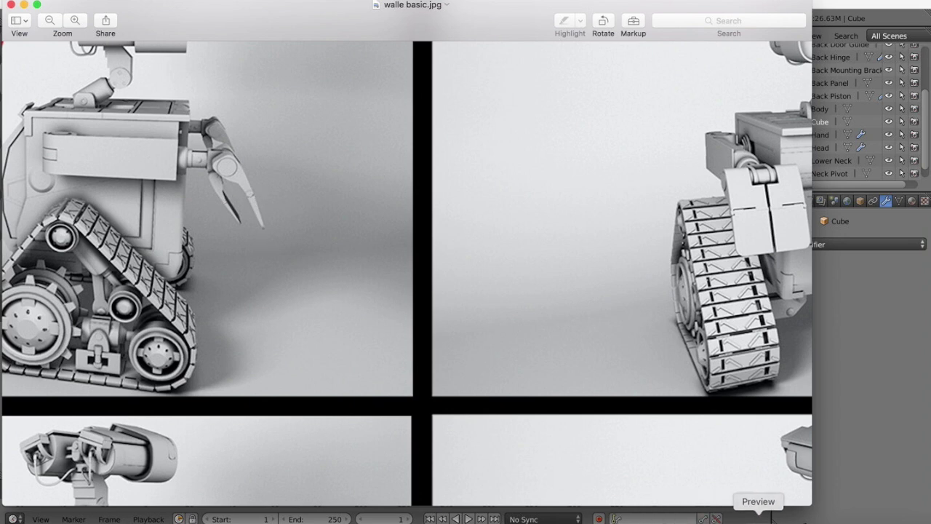
click(728, 518)
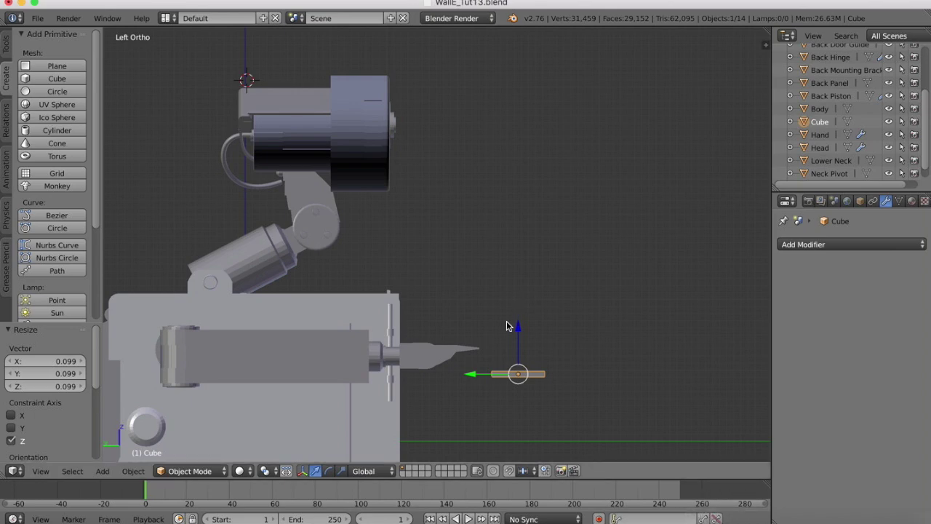
right_click(449, 351)
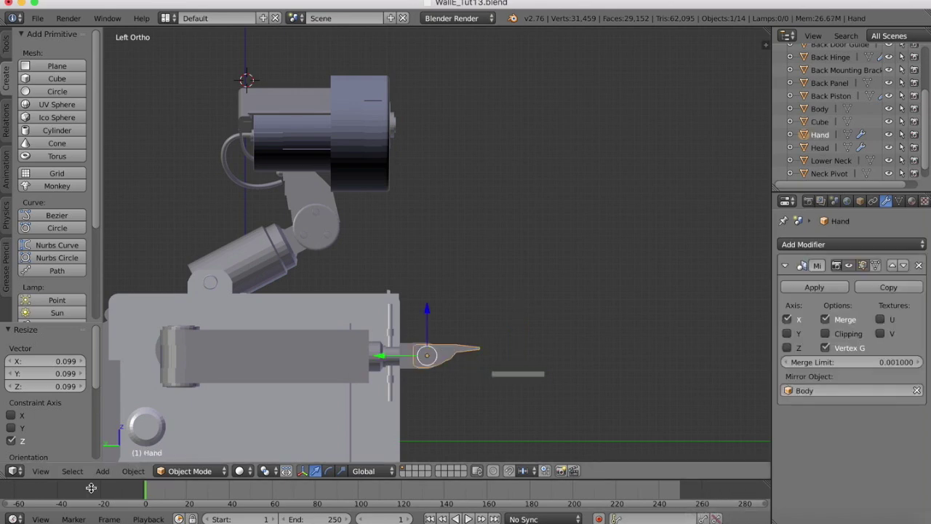
click(187, 471)
click(191, 442)
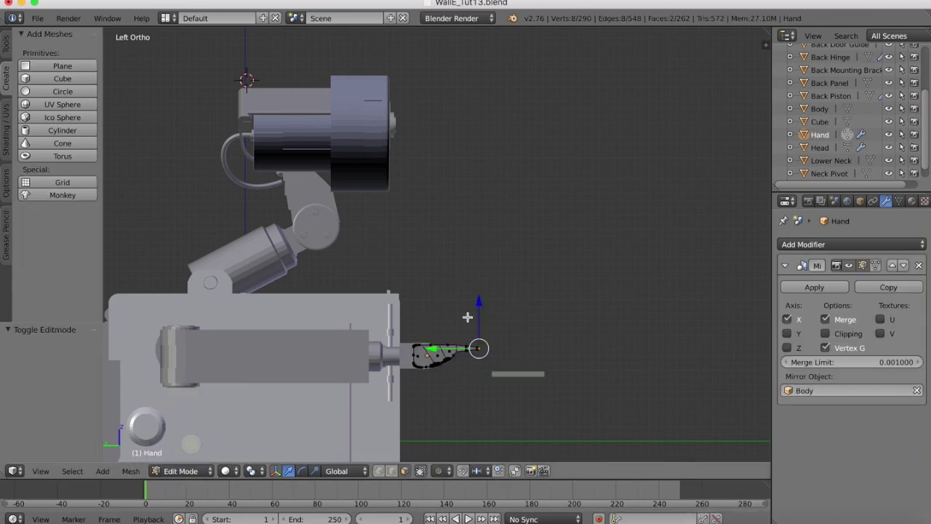
In edge select mode, select the lower front edges across the outer half of the hand, starting at the outer corner.
middle_drag(468, 317, 469, 317)
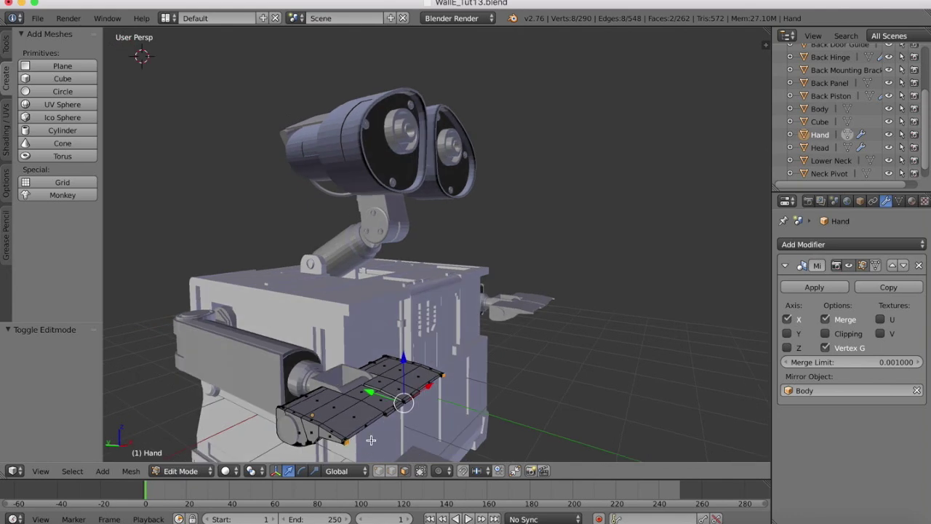
scroll(371, 440, up, 3)
middle_drag(372, 439, 372, 439)
scroll(336, 315, up, 4)
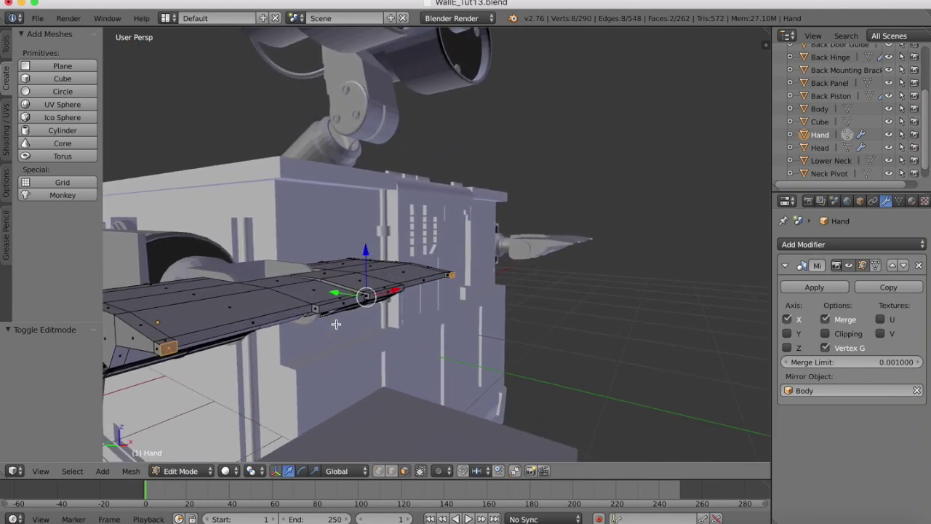
click(403, 472)
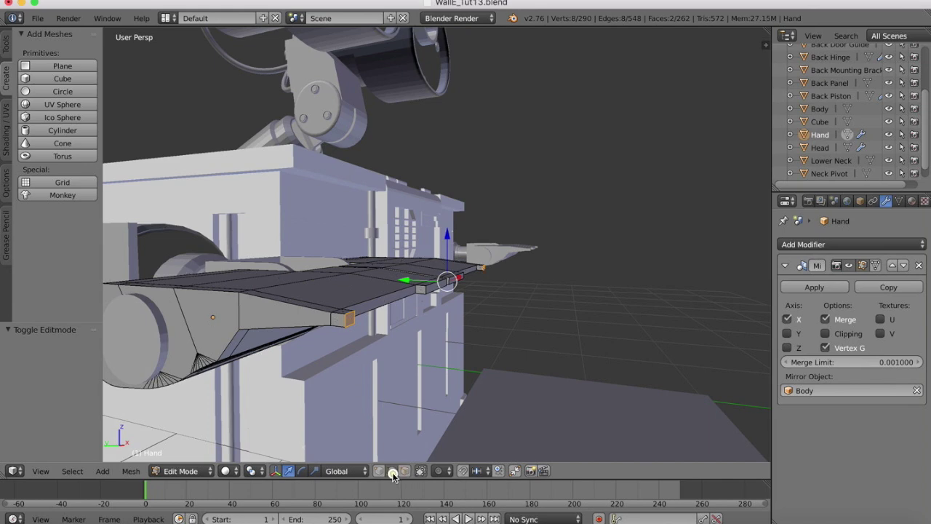
right_click(353, 326)
middle_drag(430, 308, 429, 308)
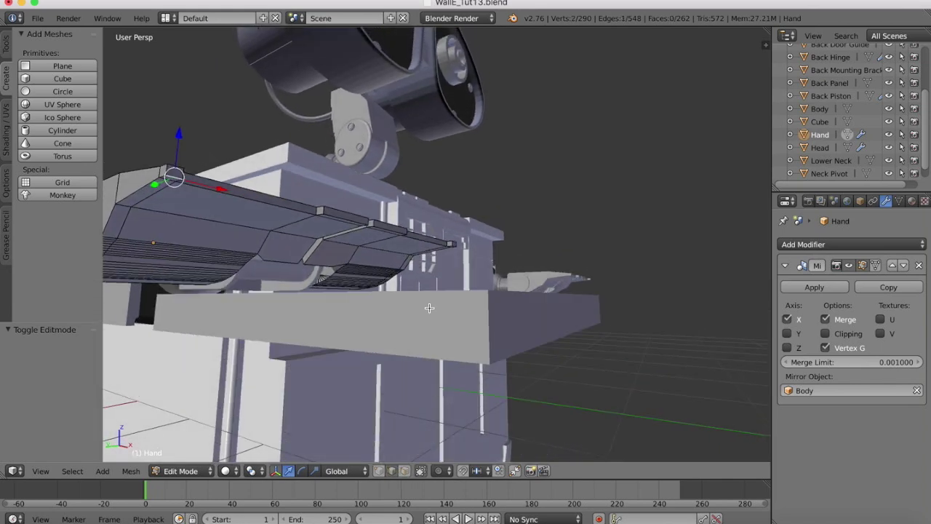
middle_drag(331, 233, 332, 234)
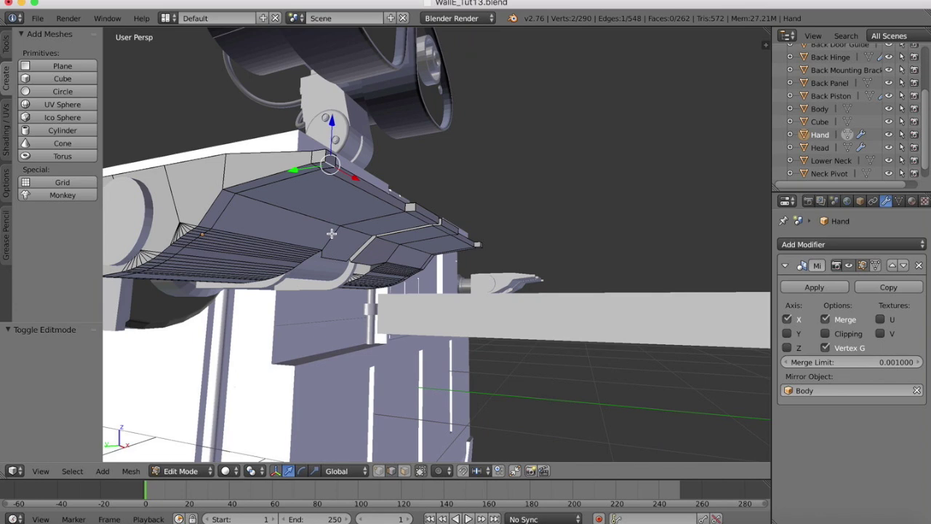
shift+right_click(371, 195)
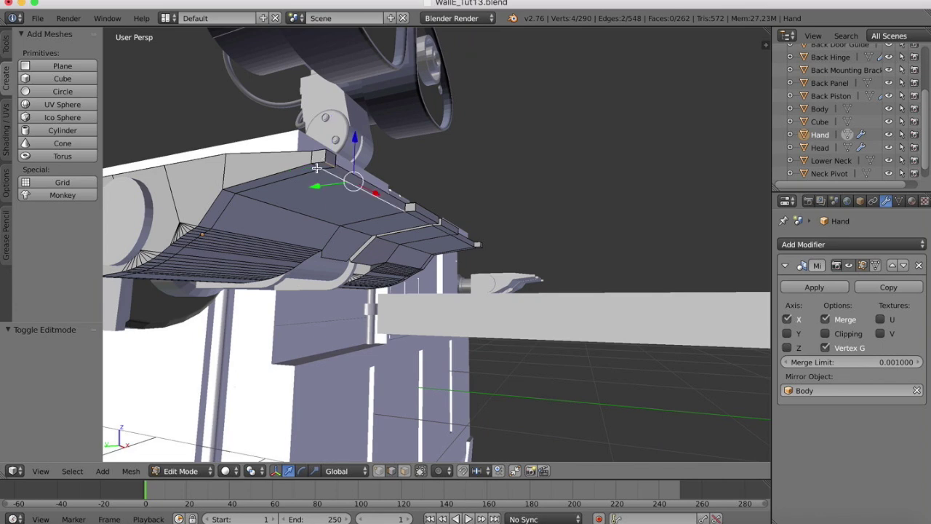
shift+right_click(411, 207)
shift+right_click(420, 218)
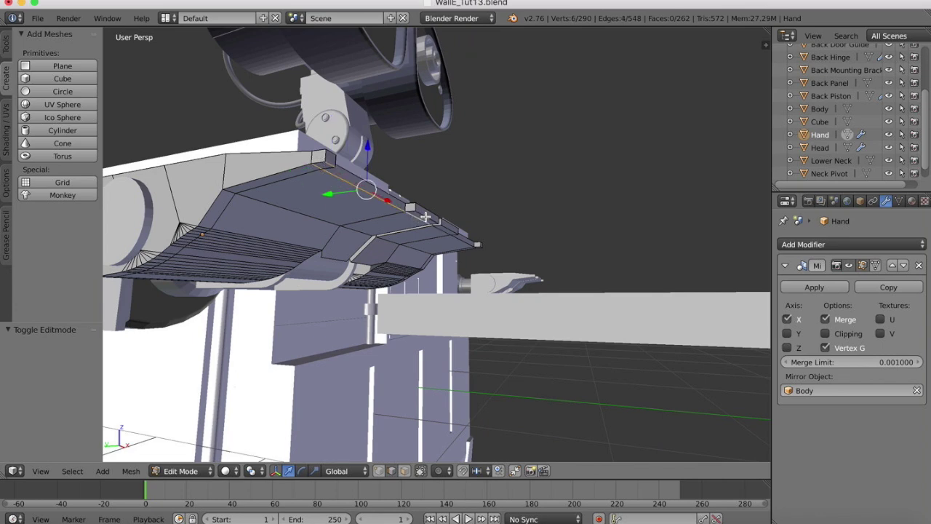
shift+right_click(417, 213)
Extend the selection along the remaining lower front edges to the hand's inner corner.
scroll(426, 217, down, 5)
scroll(425, 217, down, 5)
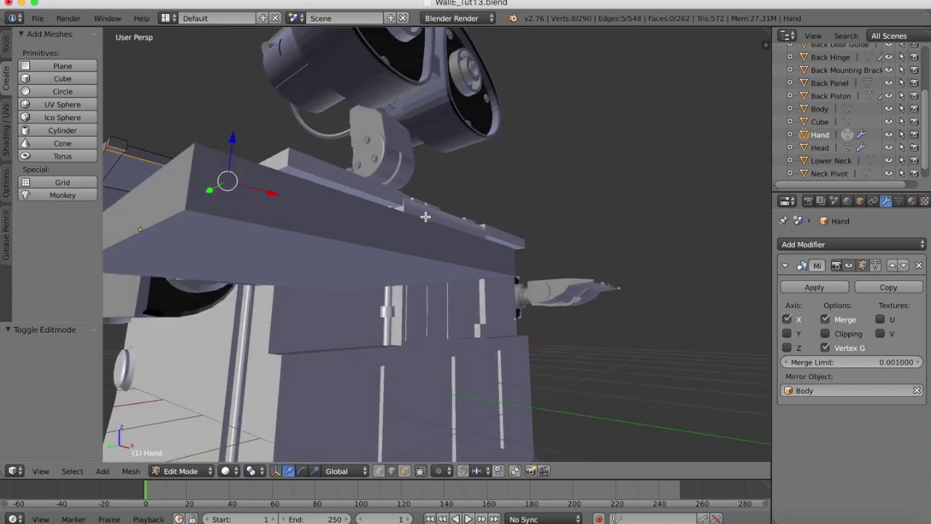
scroll(426, 217, right, 5)
scroll(425, 217, down, 5)
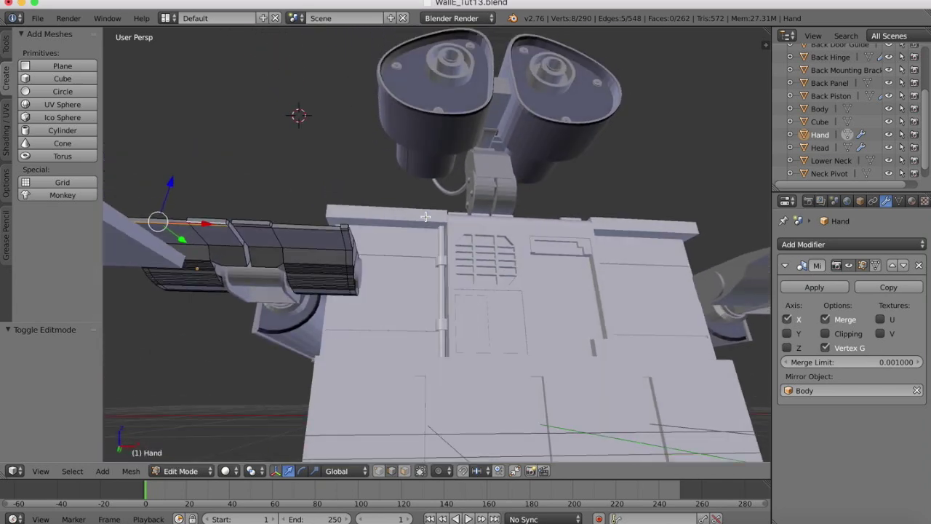
scroll(426, 217, down, 4)
scroll(277, 183, right, 1)
scroll(276, 177, up, 2)
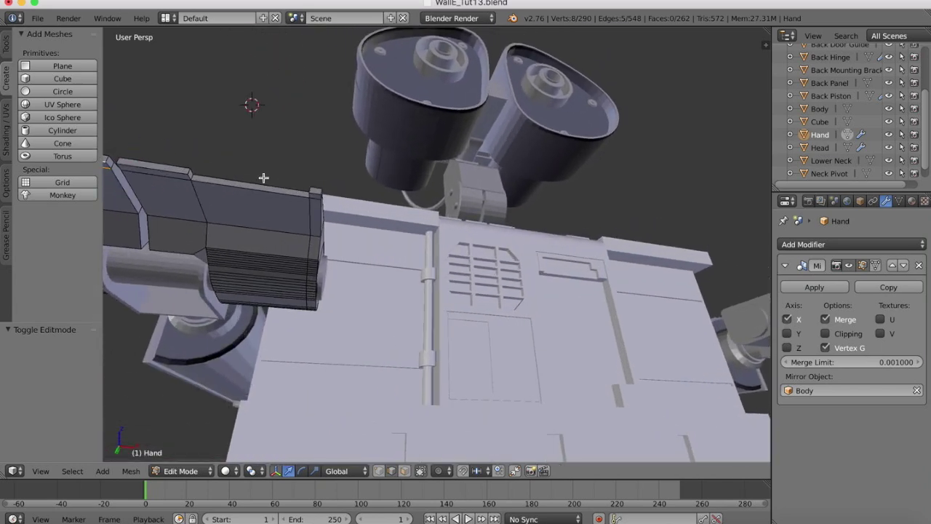
alt+shift+right_click(157, 170)
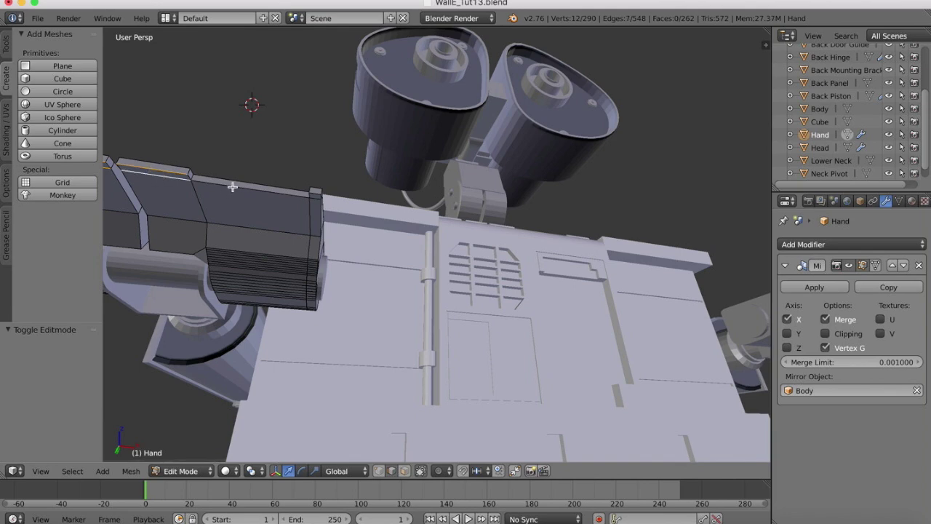
alt+shift+right_click(315, 194)
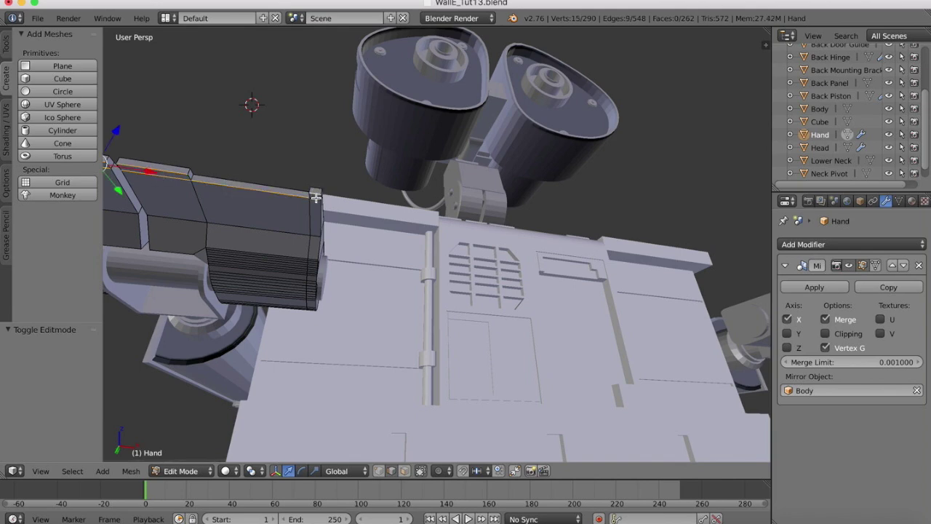
shift+right_click(315, 196)
Move the selected lower front edges down along Z by about 0.021, plus a further 0.012 or so.
middle_drag(315, 196, 309, 210)
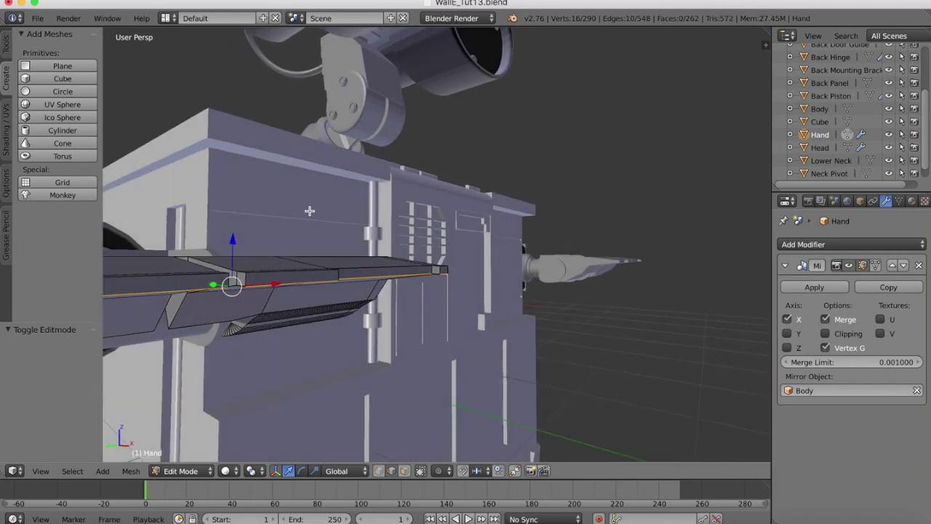
key(g)
key(z)
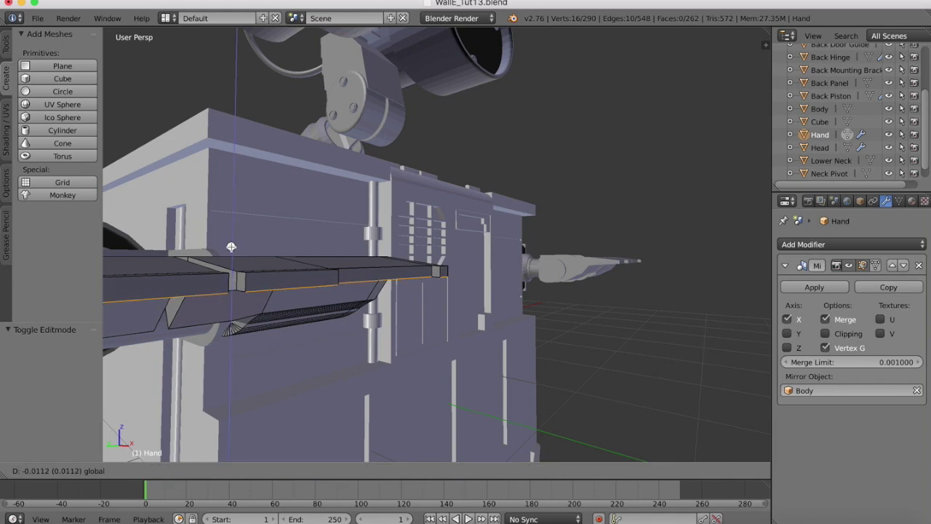
click(230, 251)
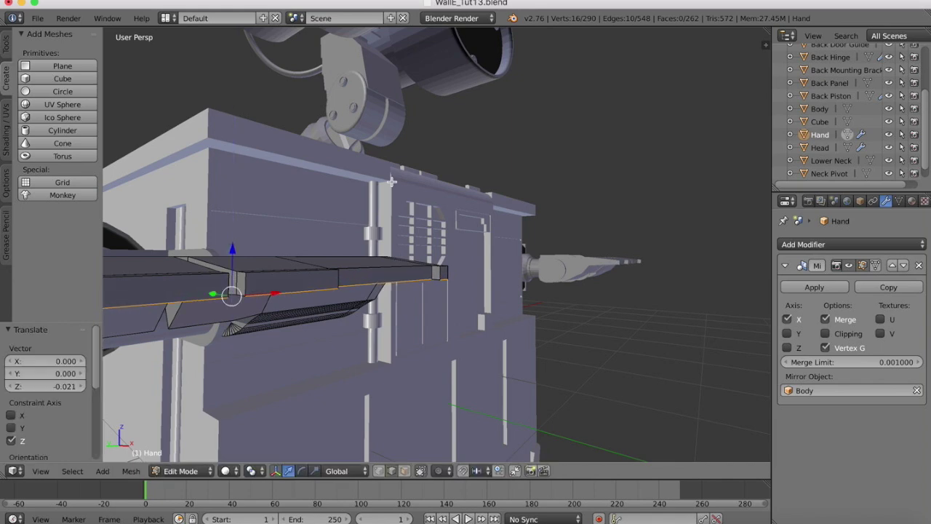
middle_drag(393, 183, 395, 186)
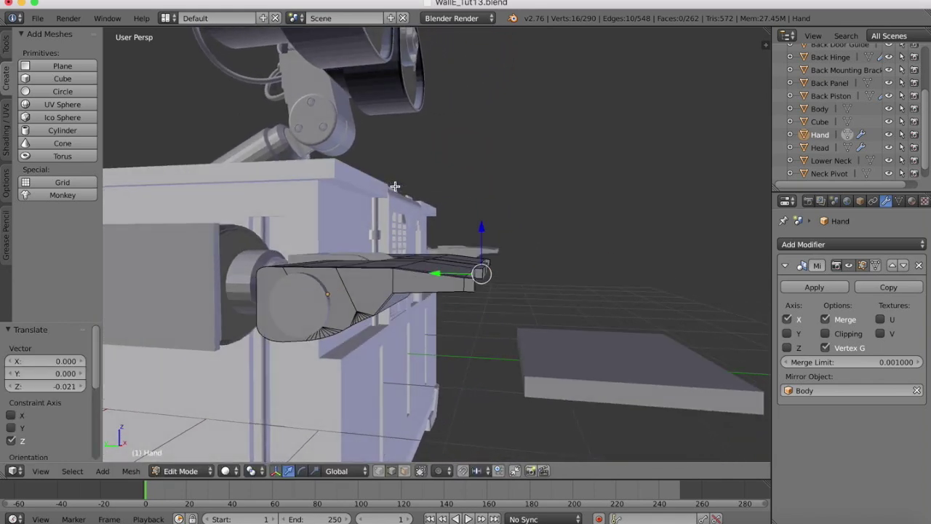
drag(483, 230, 482, 233)
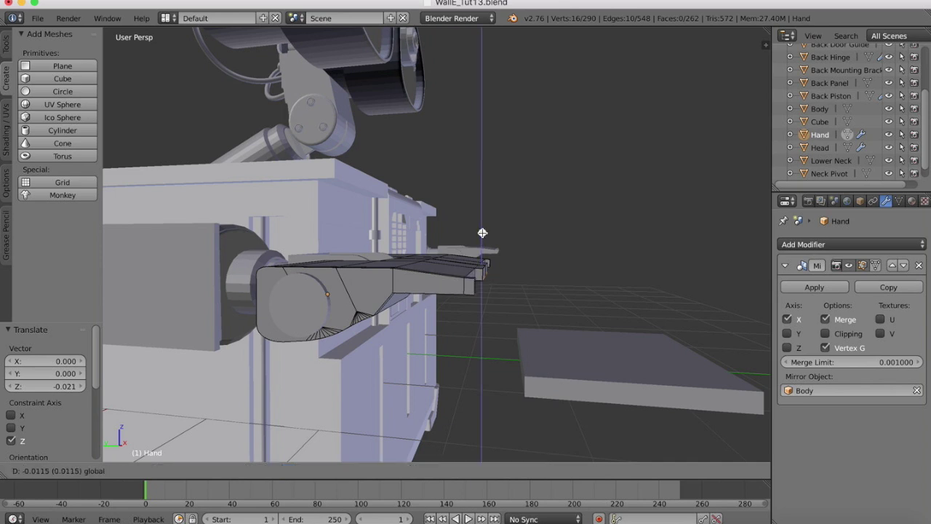
click(482, 232)
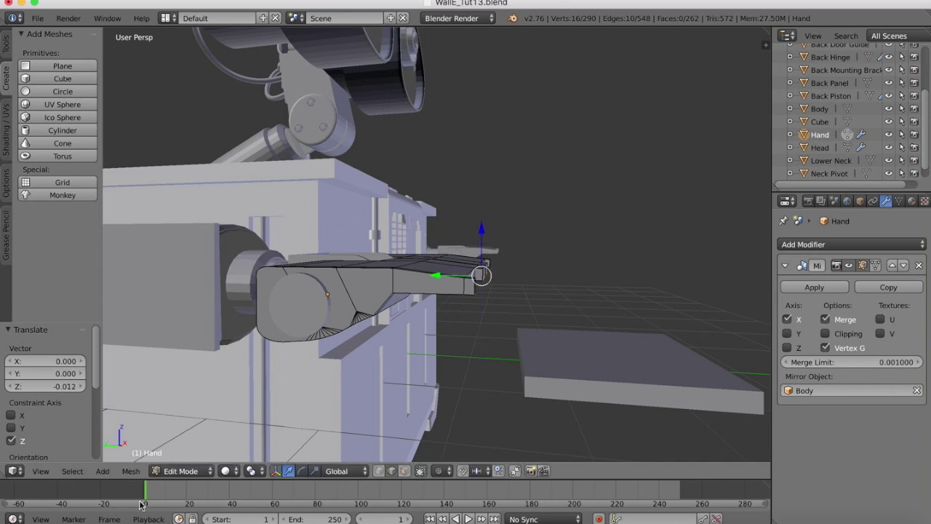
Return to Object Mode and, in left view, raise the flat plate about 0.347 along Z and move it about 0.144 along Y toward the hand.
click(182, 471)
click(184, 454)
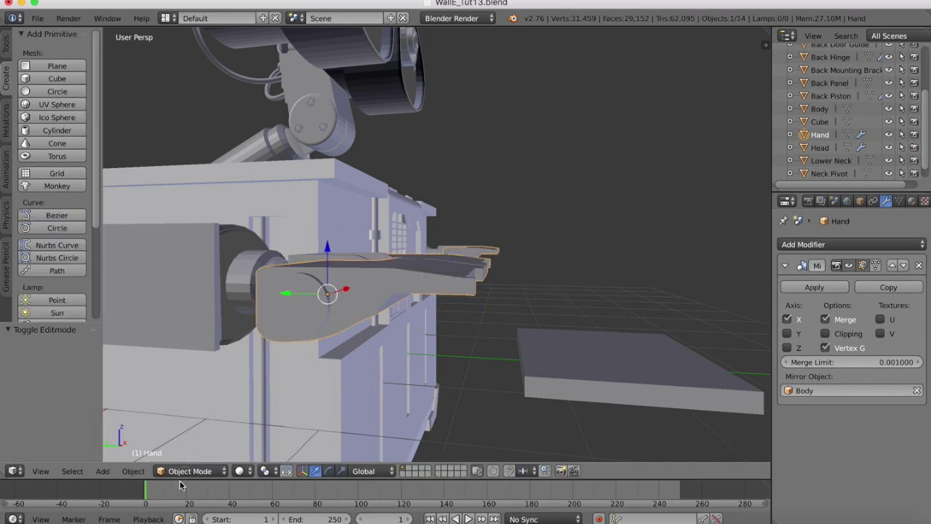
click(40, 471)
click(55, 348)
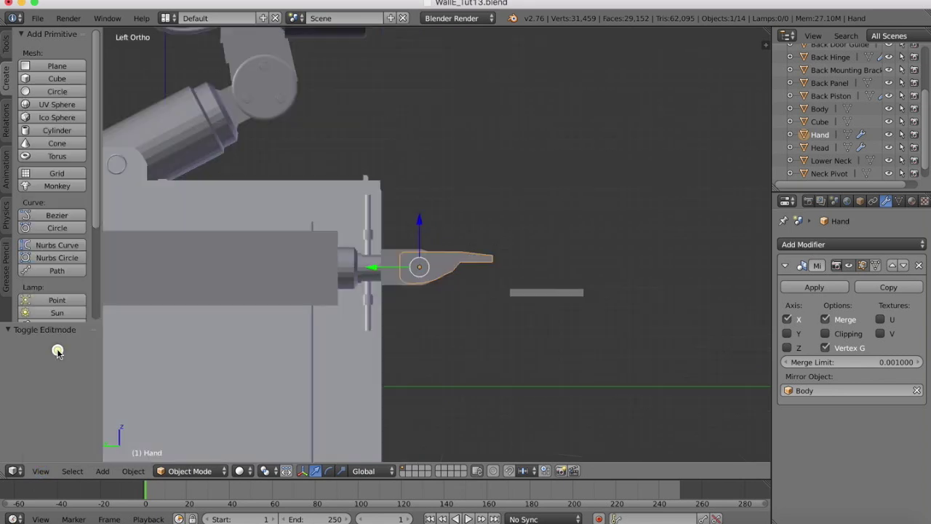
right_click(537, 291)
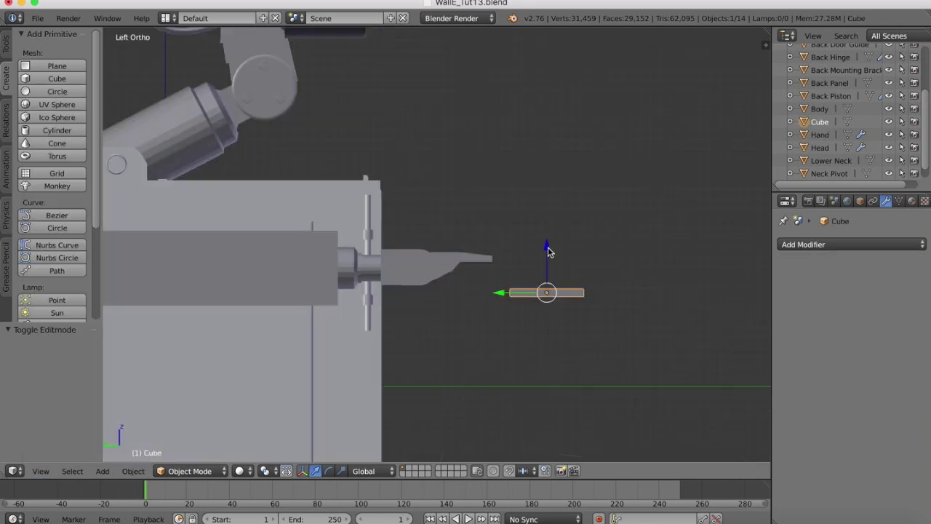
key(g)
key(z)
click(538, 216)
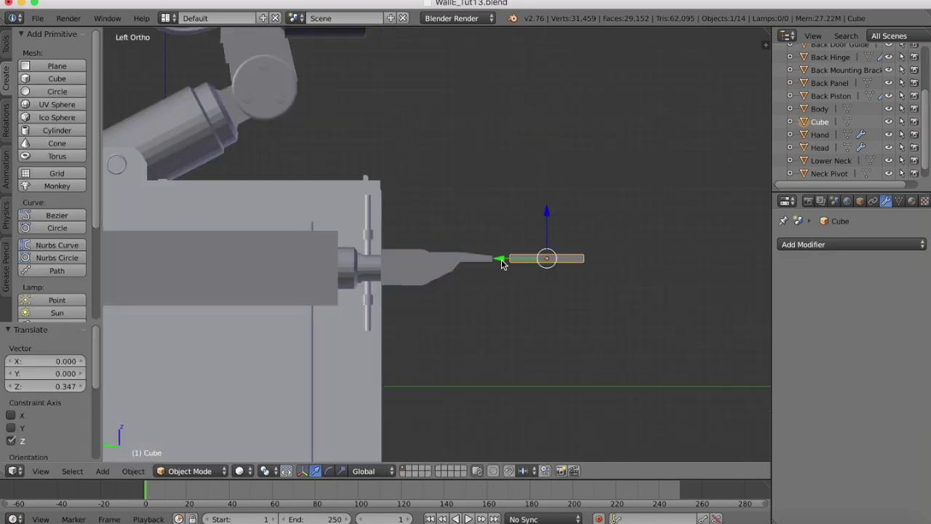
drag(502, 263, 487, 261)
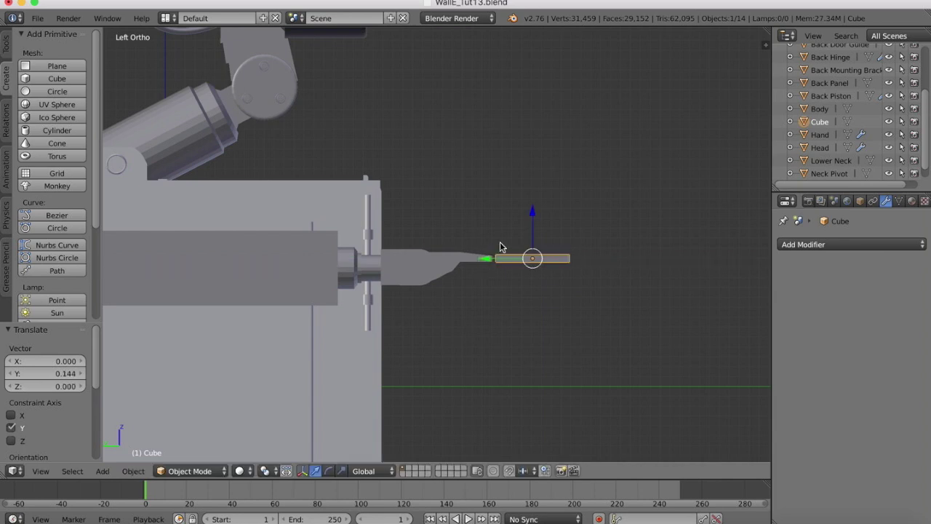
Thin the plate by scaling it about 0.82 along Z, and shift it about -0.013 along Z and 0.020 along Y toward the hand's tip.
key(s)
key(z)
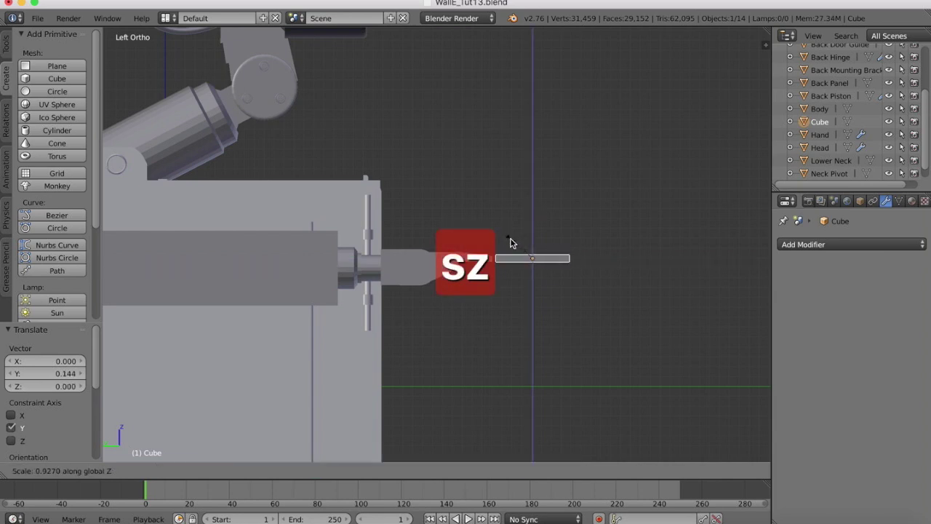
click(511, 242)
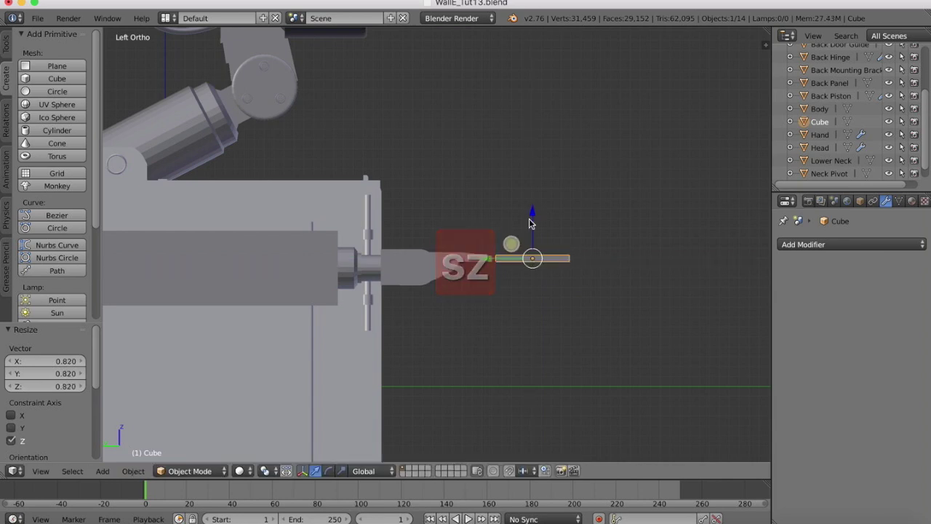
drag(531, 218, 532, 220)
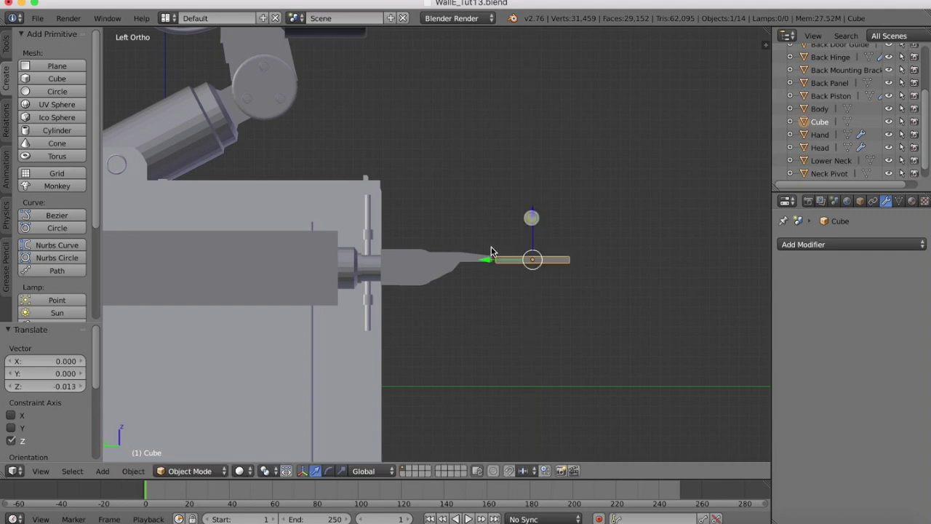
drag(484, 262, 481, 260)
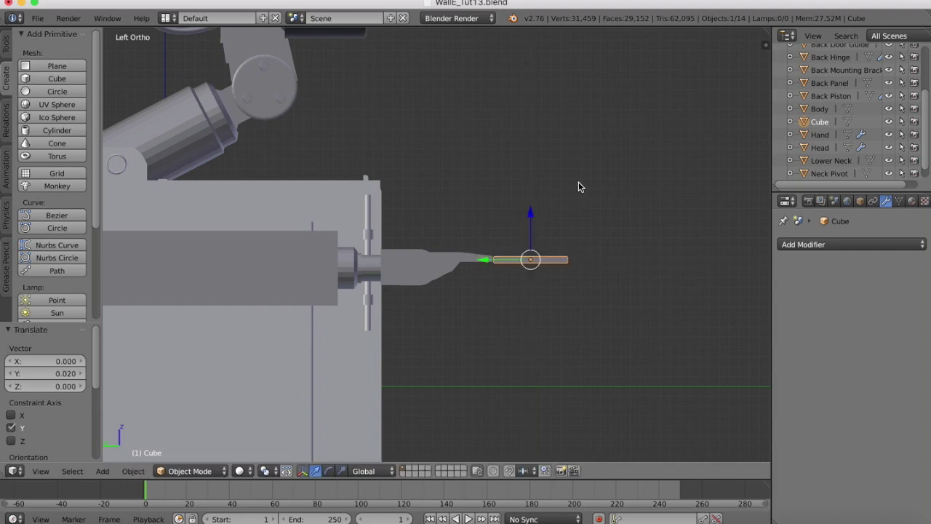
Scale the plate by a further 0.944 or so along Z and raise it about 0.007 to match the hand's front edge.
key(s)
key(z)
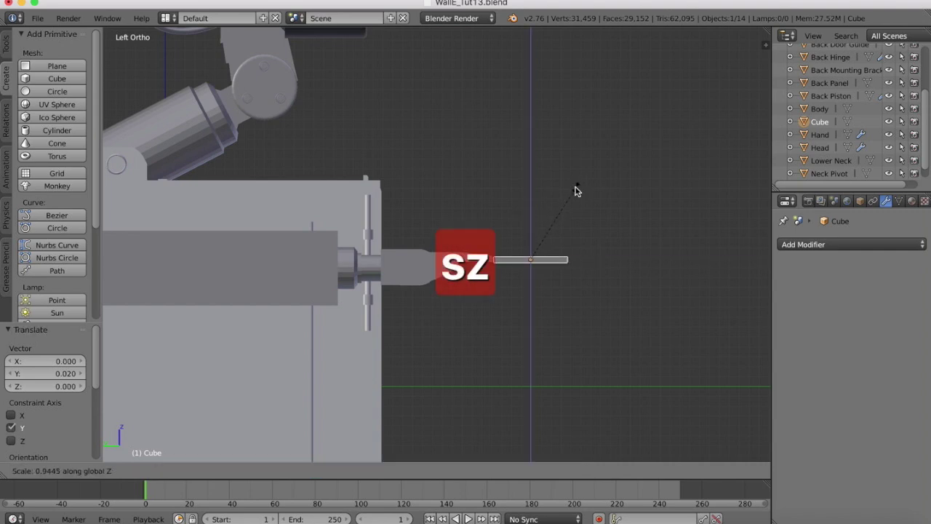
click(576, 190)
scroll(514, 240, up, 3)
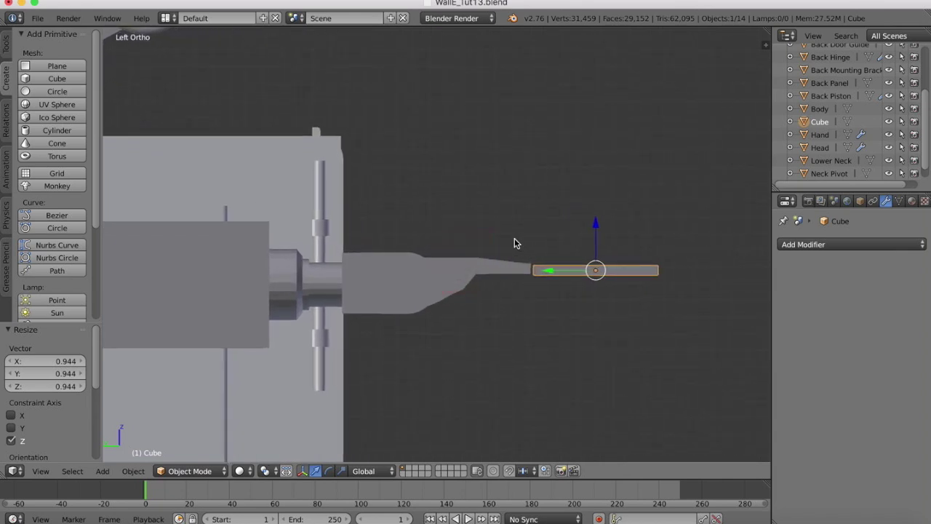
drag(608, 226, 609, 227)
Scale the plate by about 0.747 along Y, check the hand proportions in walle basic.jpg in Preview, and return to Blender.
key(s)
key(x)
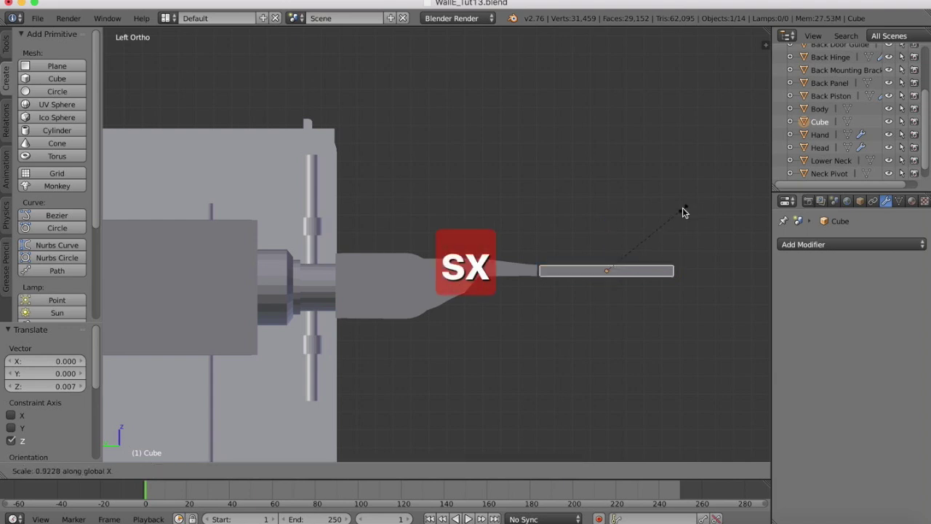
key(y)
click(664, 216)
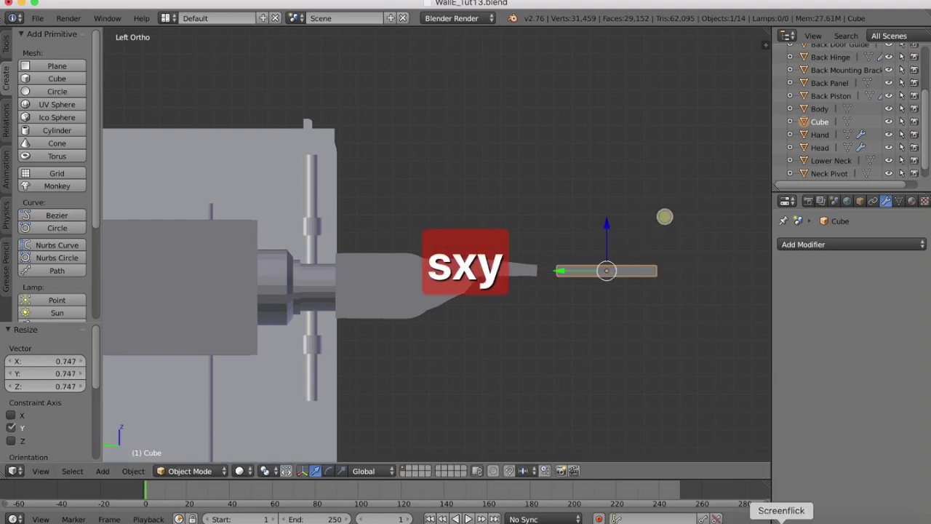
click(759, 521)
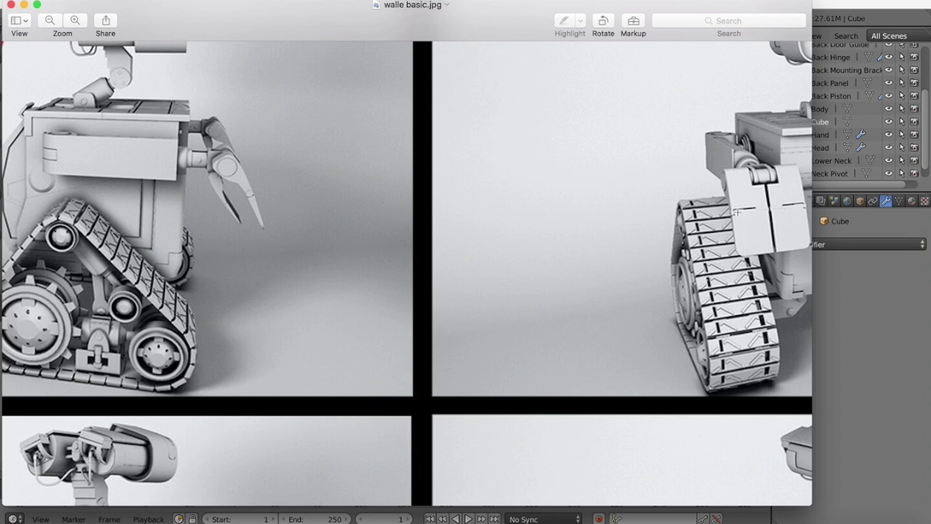
click(731, 518)
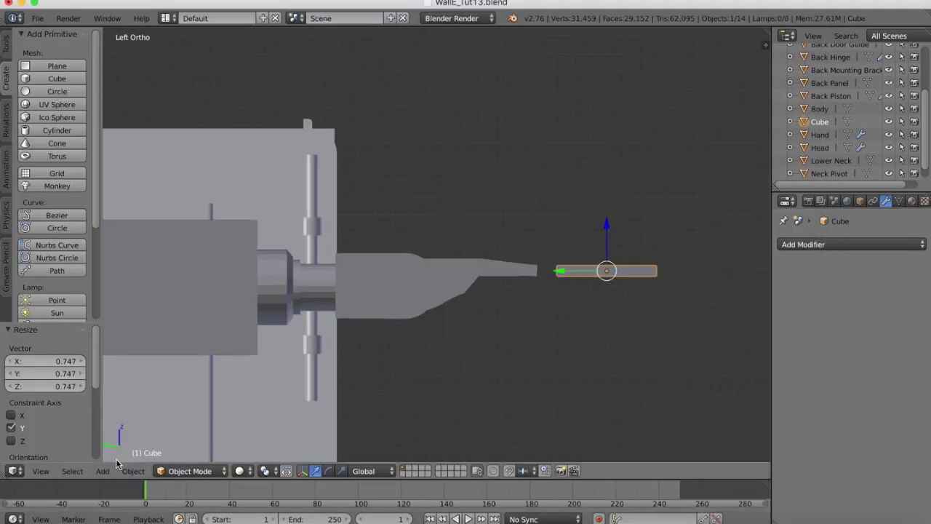
In top view, move the plate along X under the hand's outer half and about 0.083 along Y toward its front edge.
click(40, 470)
click(52, 416)
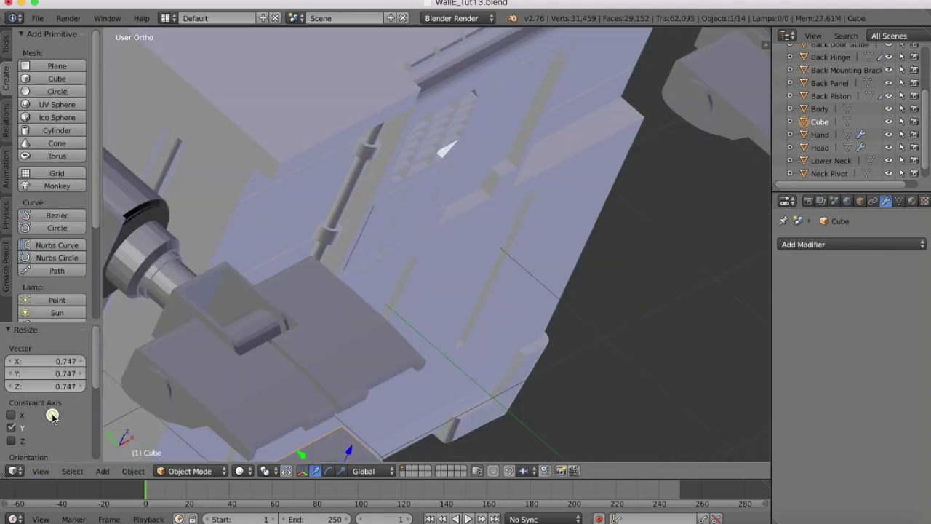
shift+scroll(466, 278, left, 5)
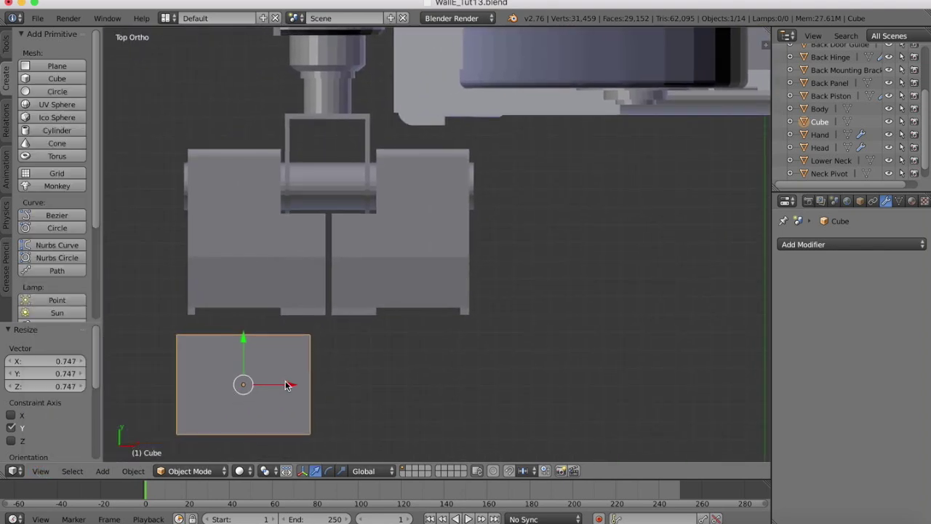
drag(287, 386, 297, 386)
drag(251, 344, 250, 327)
Scale the plate by about 1.4 along Y and move it about -0.098 along Y so it sits just in front of the hand.
key(s)
key(y)
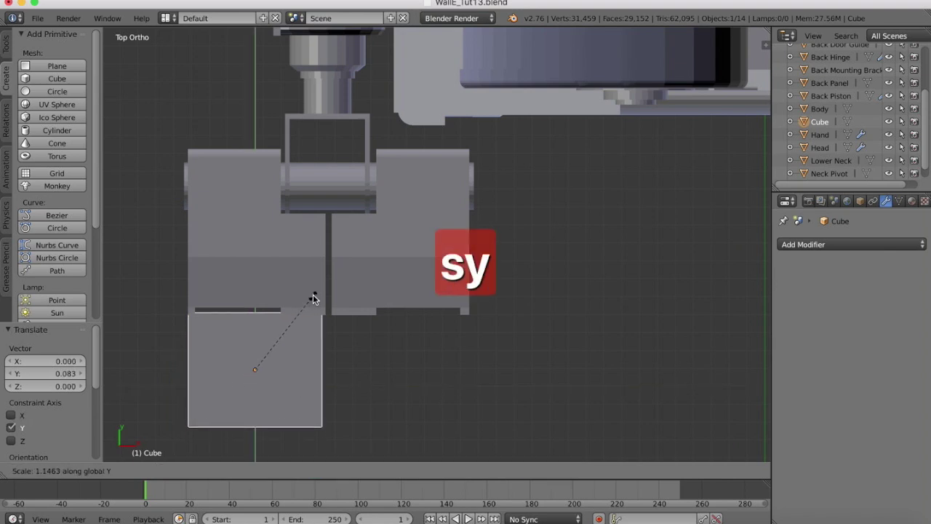
click(320, 277)
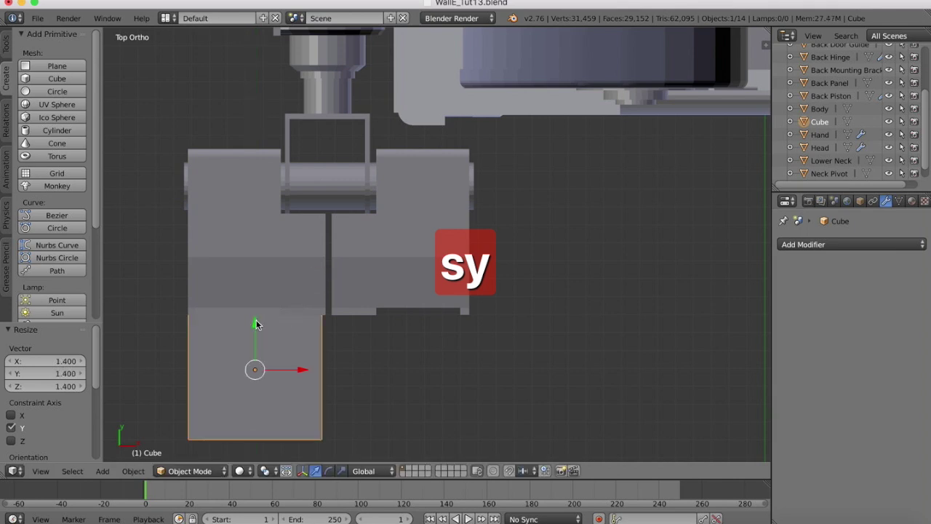
drag(256, 324, 254, 339)
Scale the plate by about 1.027 along X and shift it about 0.007 along X to match the hand half's width.
key(s)
key(z)
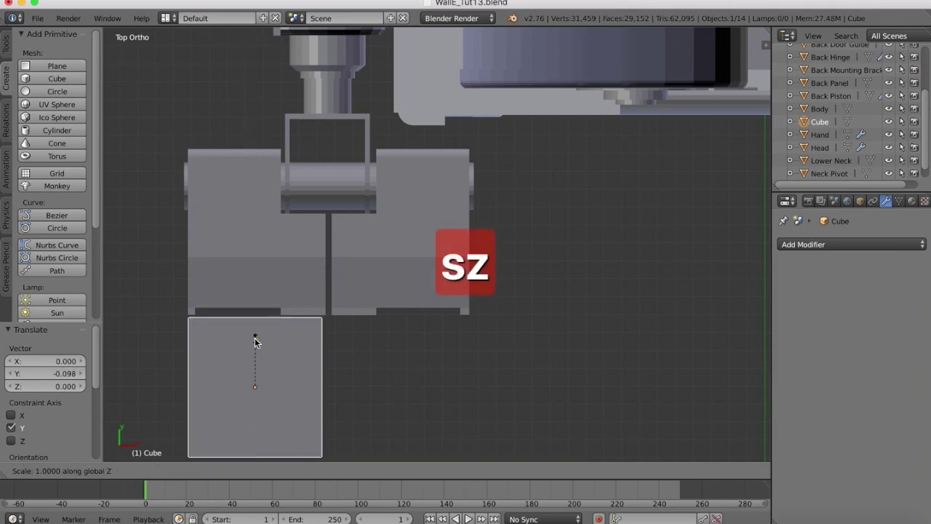
key(x)
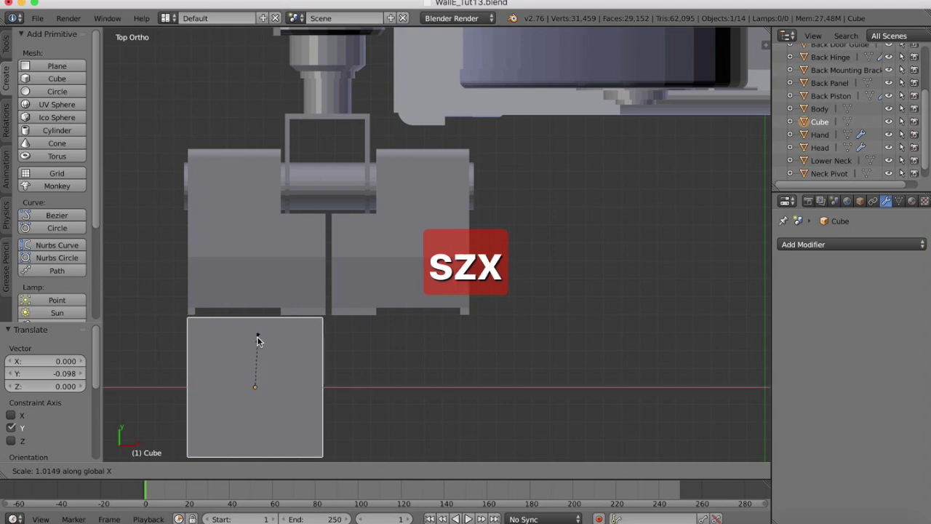
click(256, 340)
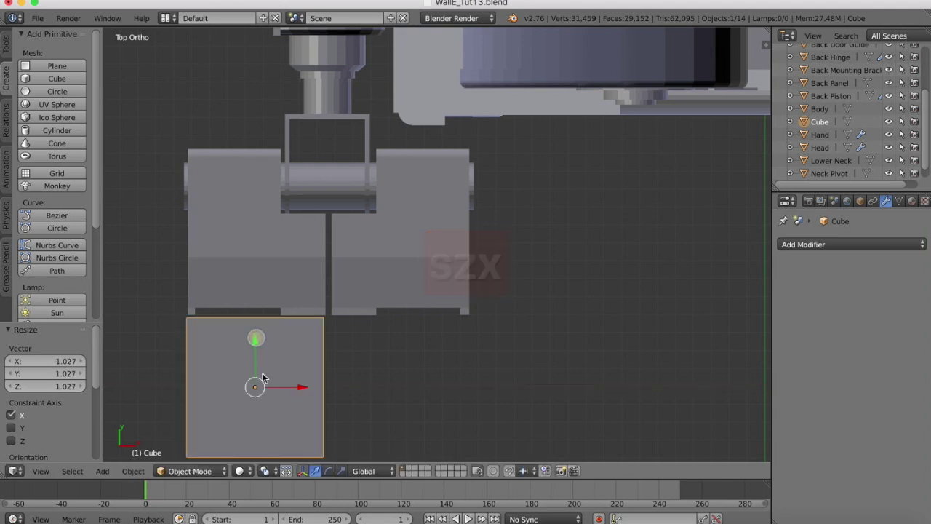
drag(298, 388, 300, 390)
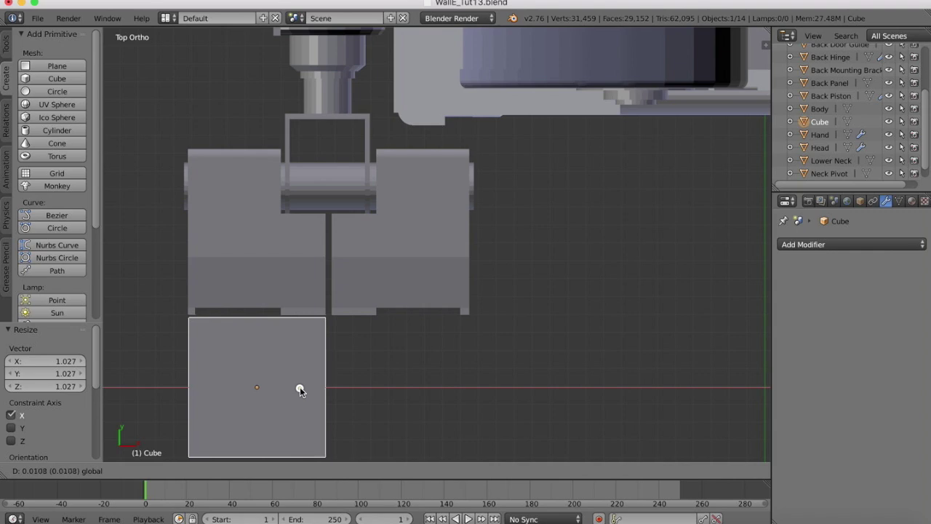
drag(299, 386, 299, 386)
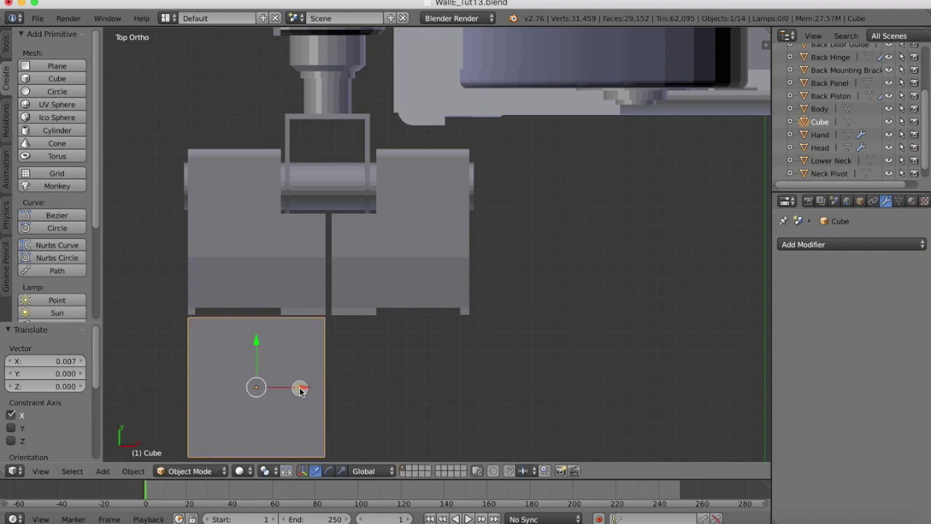
View the plate in perspective, switch to Preview to examine the hand's lower plates and rounded corners in walle basic.jpg, and return to Blender.
scroll(326, 235, down, 2)
middle_drag(326, 235, 326, 235)
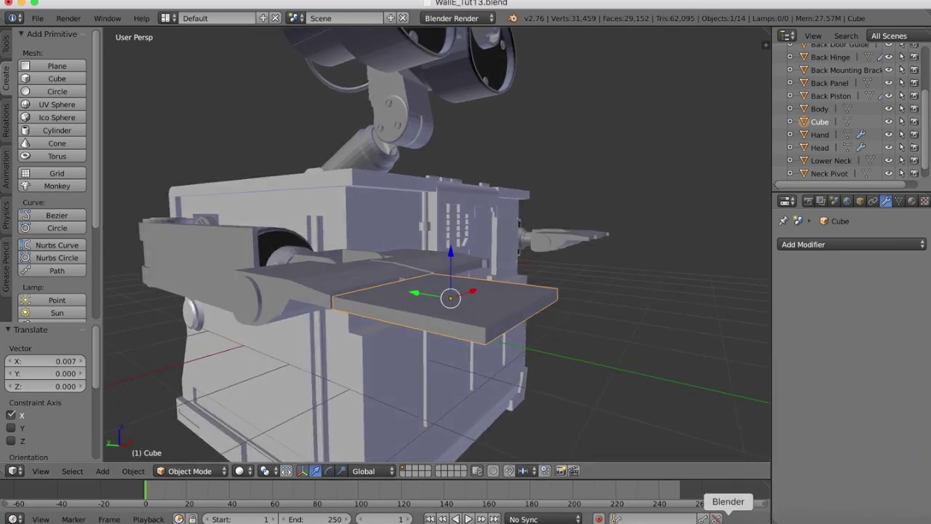
click(755, 515)
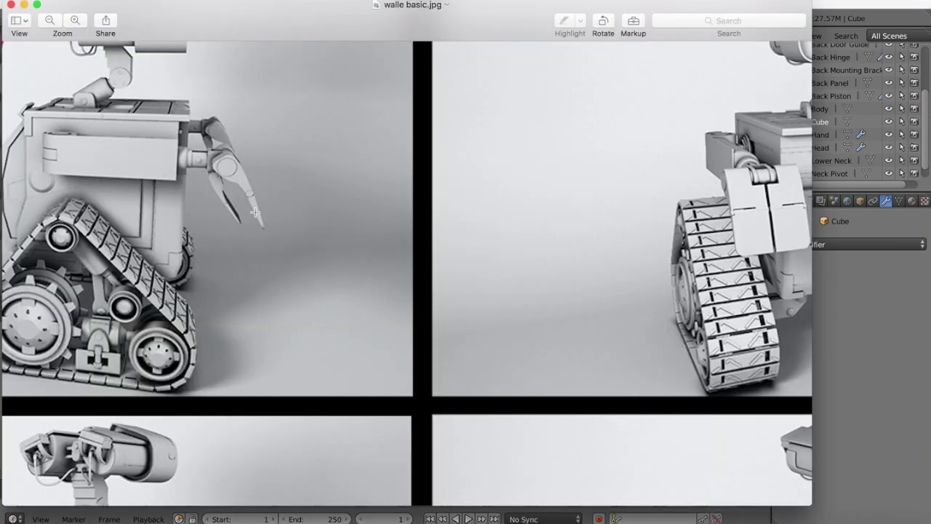
scroll(413, 313, down, 4)
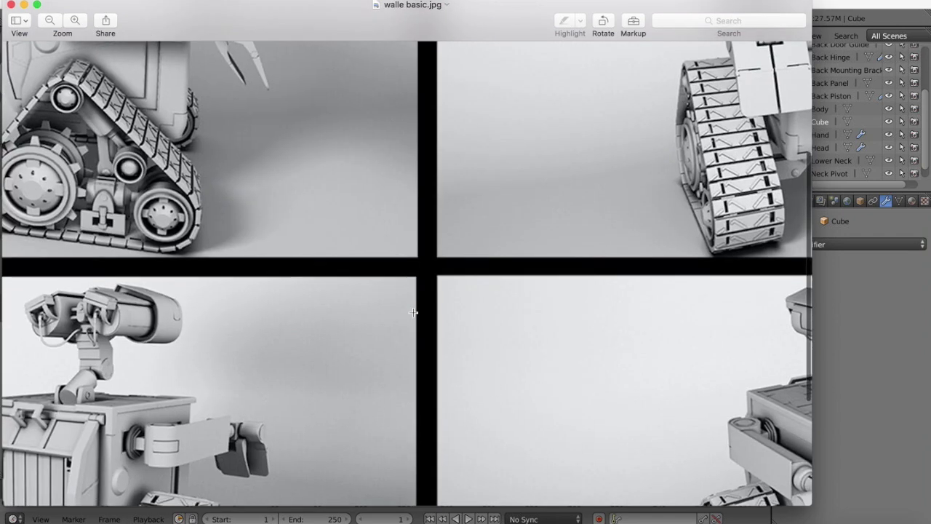
scroll(413, 313, right, 10)
scroll(414, 312, up, 3)
scroll(411, 308, left, 1)
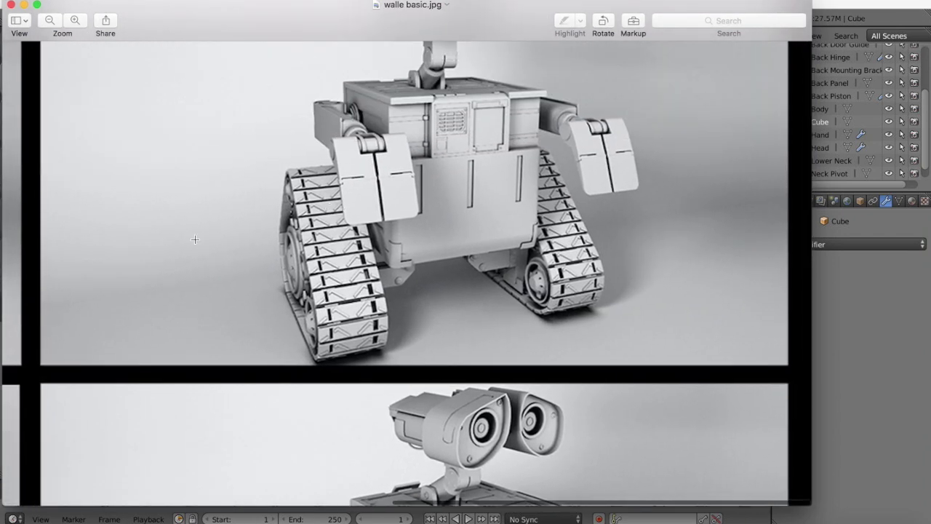
scroll(195, 240, left, 10)
scroll(194, 240, up, 2)
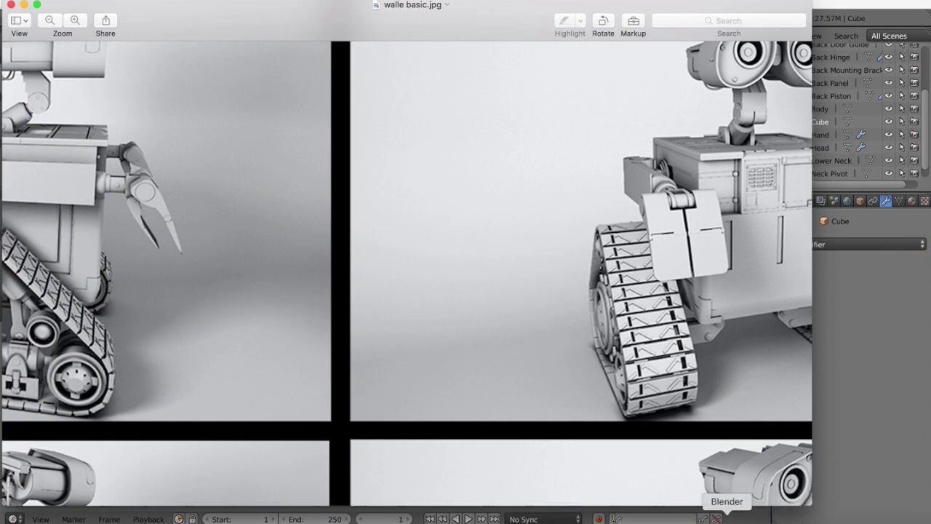
click(726, 518)
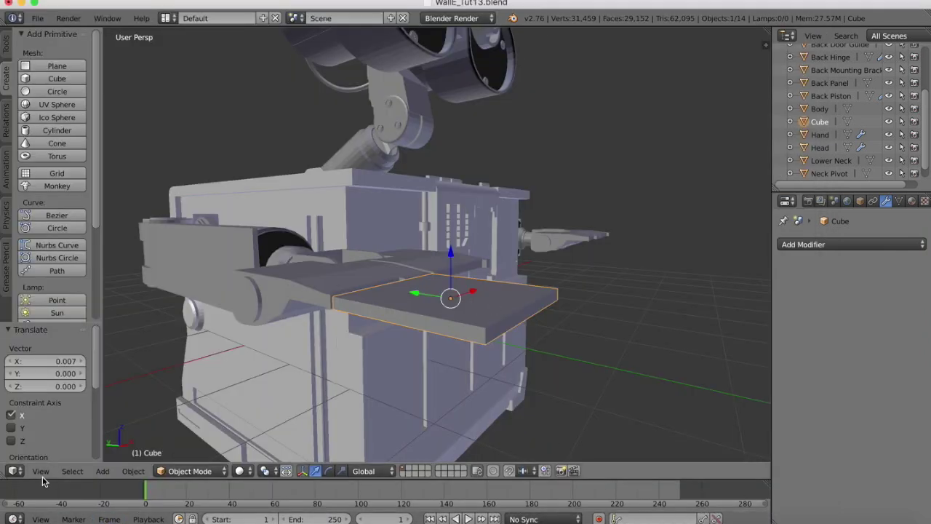
Put the plate in Edit Mode and raise its lower front edge about 0.031 along Z to taper the plate.
click(211, 471)
click(200, 441)
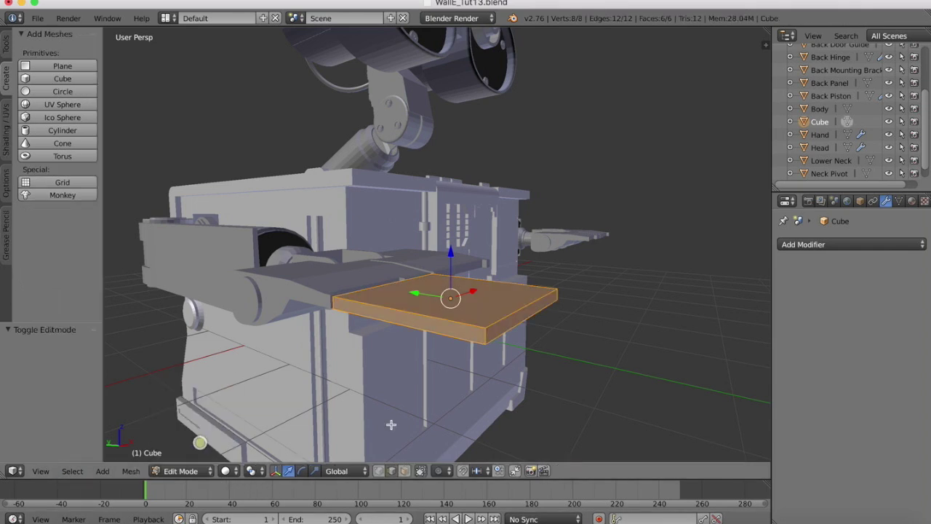
right_click(513, 329)
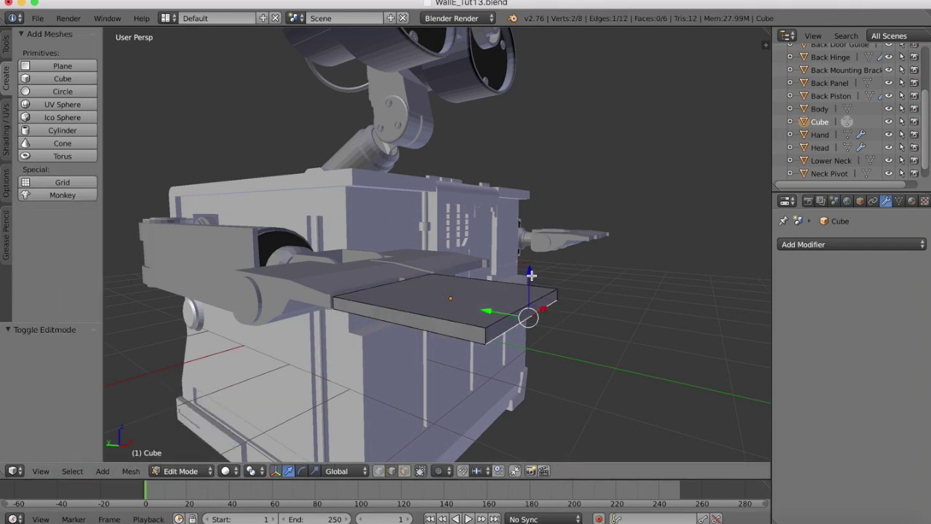
drag(530, 273, 532, 266)
middle_drag(482, 267, 476, 269)
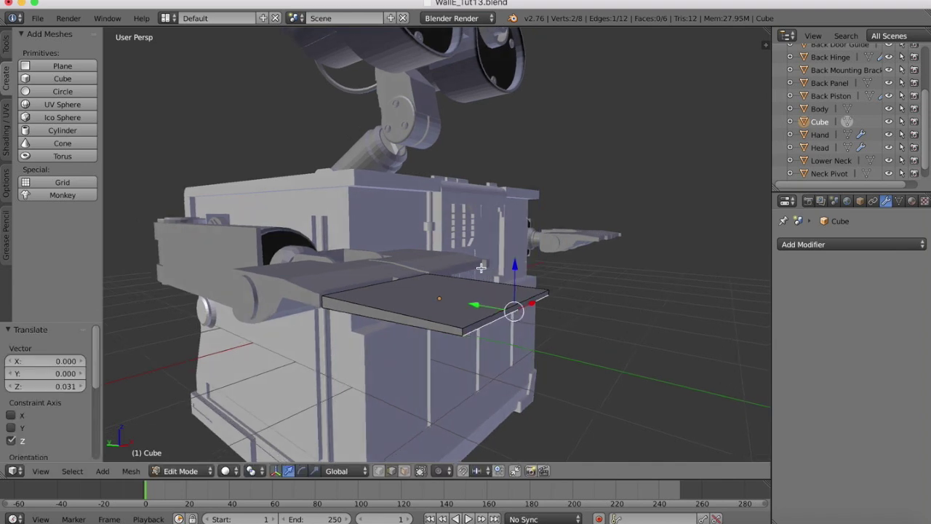
Bevel the vertical edge at the plate's outer front corner with 8 segments and an amount of about 0.423.
right_click(464, 333)
key(ctrl+b)
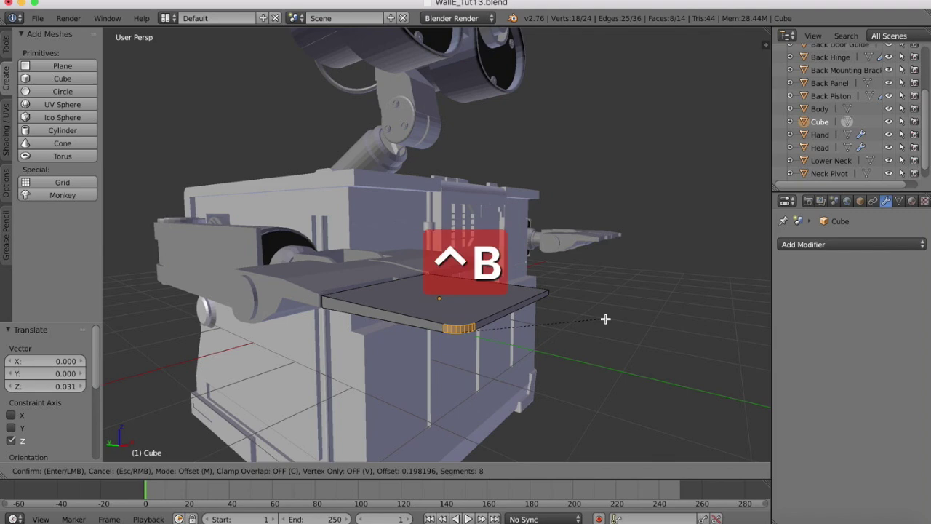
click(665, 283)
scroll(560, 216, up, 8)
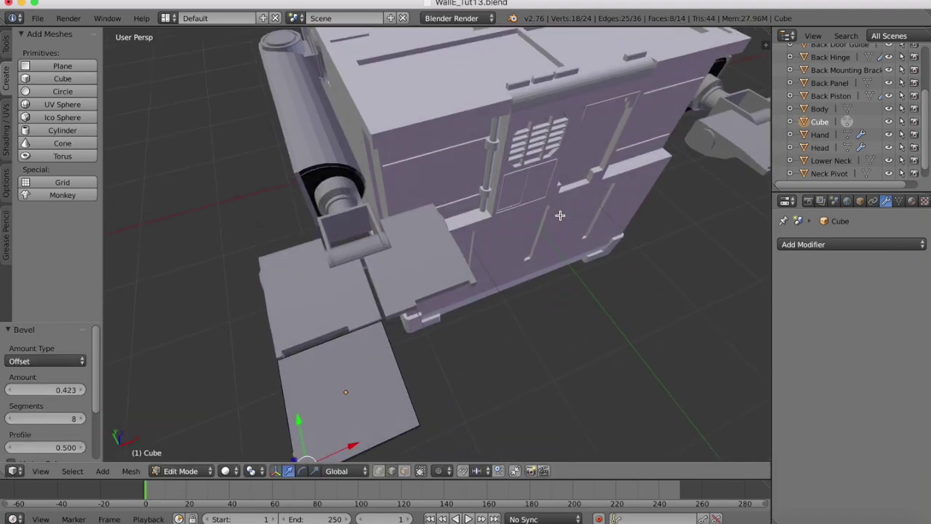
Replace the plate's corner bevel with an 8-segment bevel of about 0.661 and return the plate to Object Mode.
scroll(561, 215, right, 5)
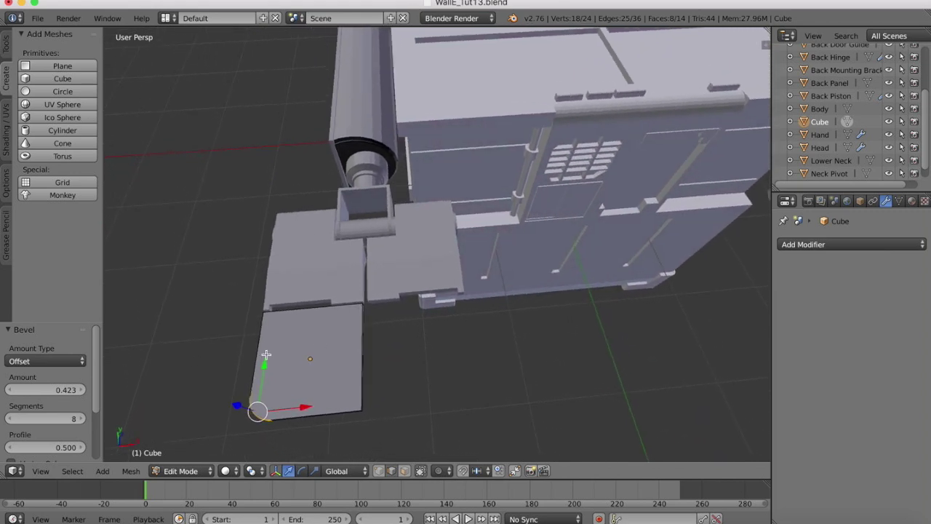
key(super+z)
key(ctrl+b)
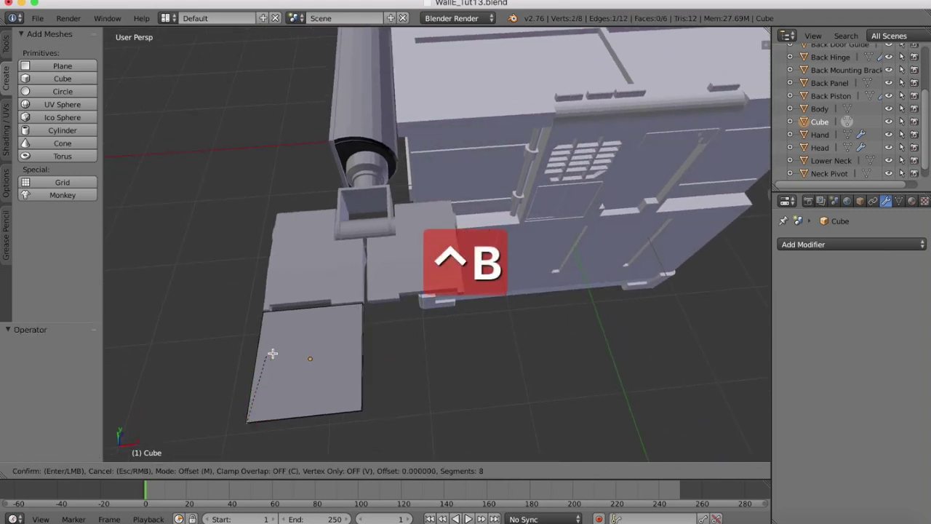
click(326, 331)
middle_drag(299, 229, 299, 228)
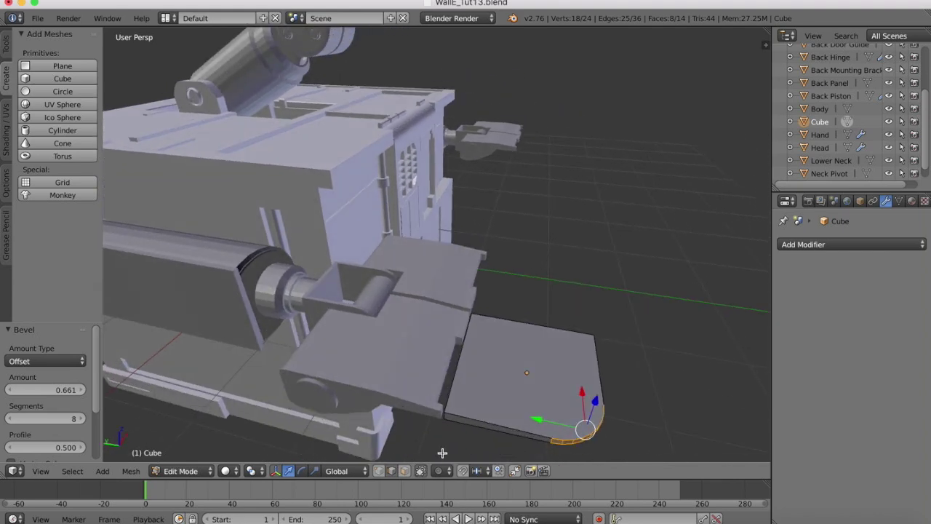
middle_drag(424, 251, 424, 251)
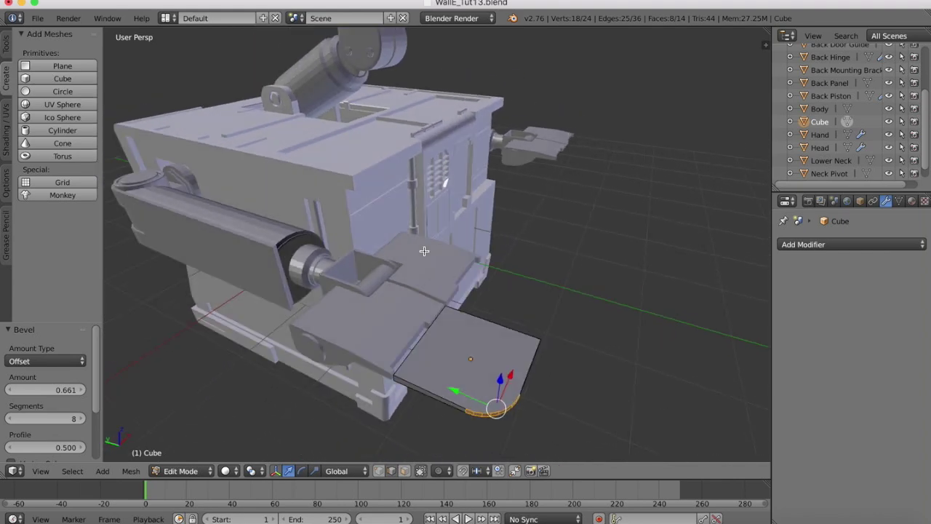
click(166, 473)
click(174, 454)
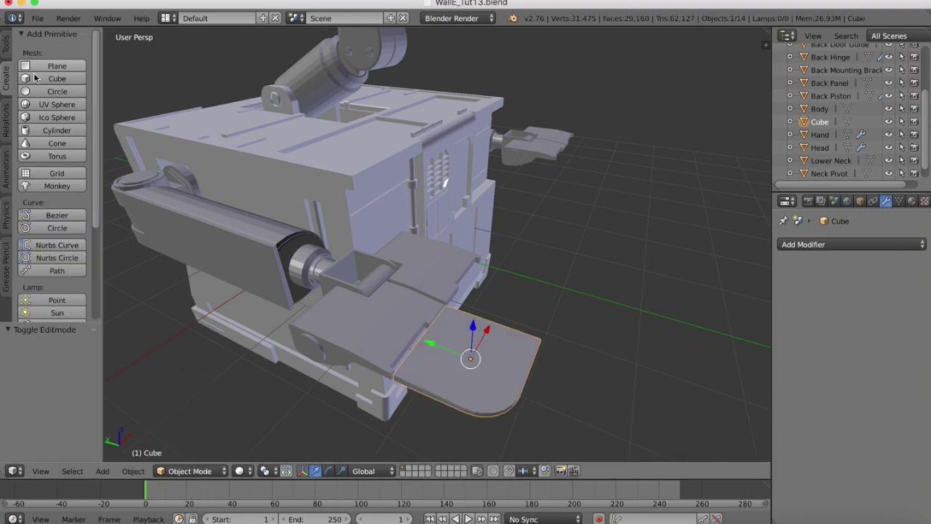
Add a 32-vertex mesh cylinder and scale it uniformly to about 0.104.
click(41, 130)
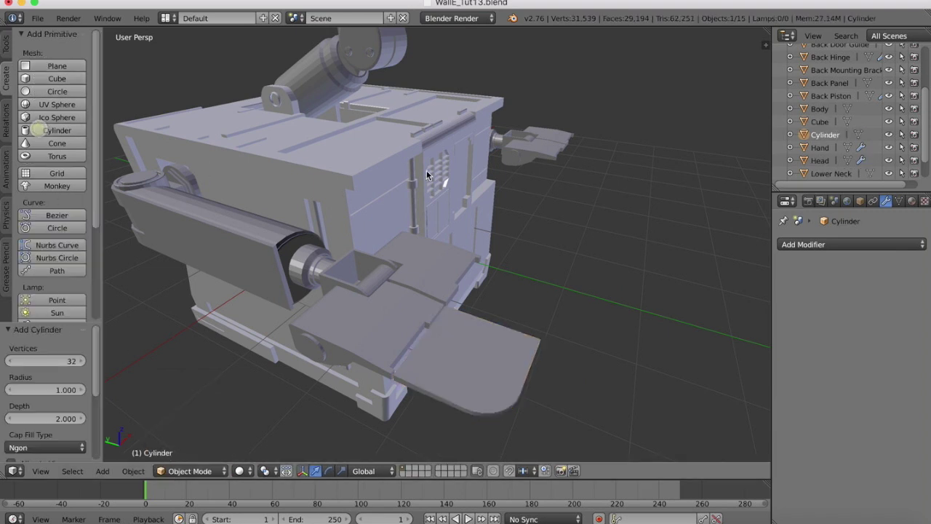
scroll(405, 108, down, 5)
key(s)
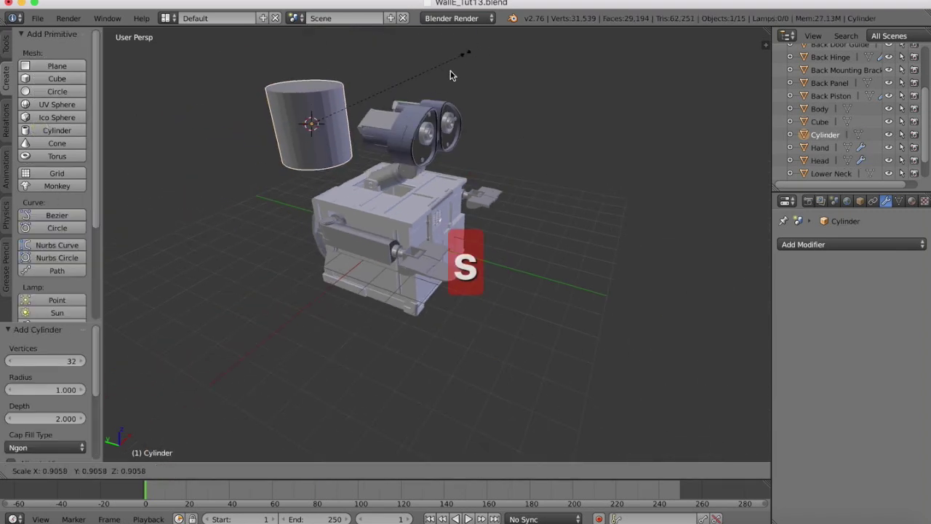
click(331, 130)
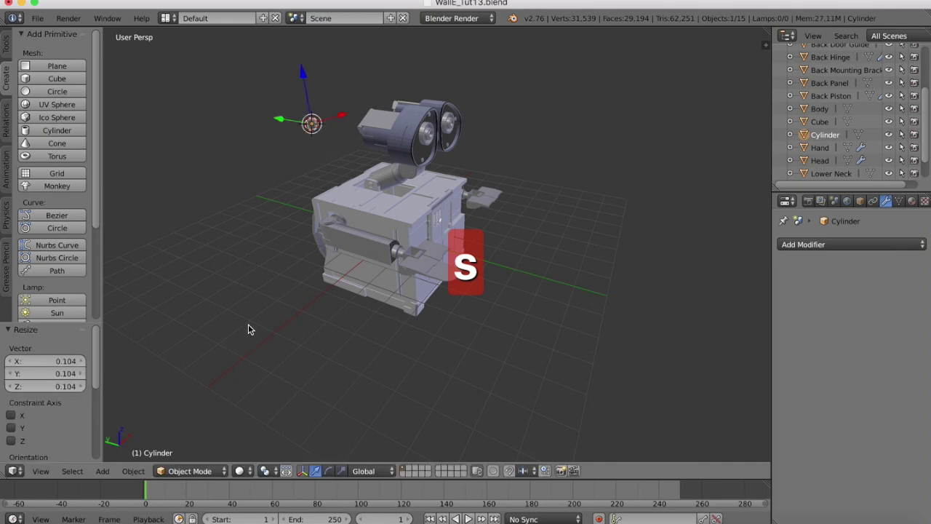
In top view, move the cylinder about -3.264 along Y to the hand's front edge and rotate it 90° about Y.
click(40, 471)
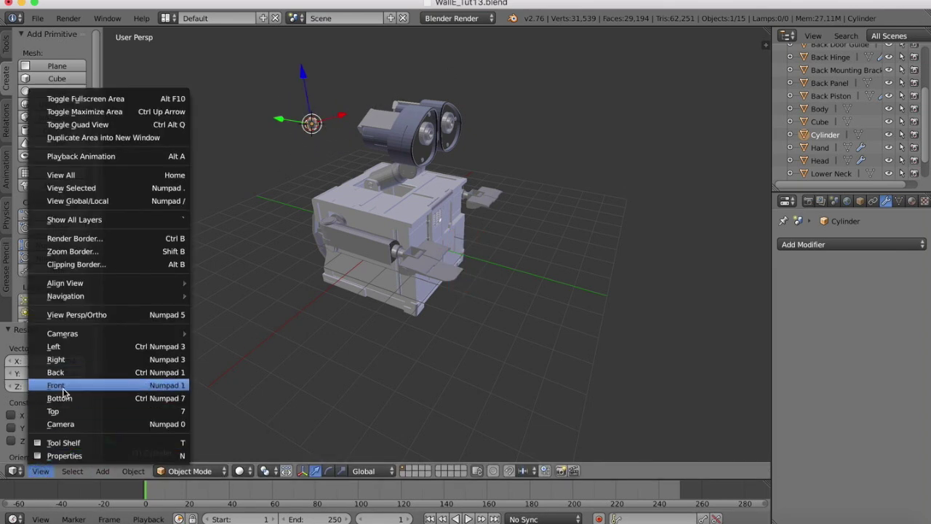
click(52, 411)
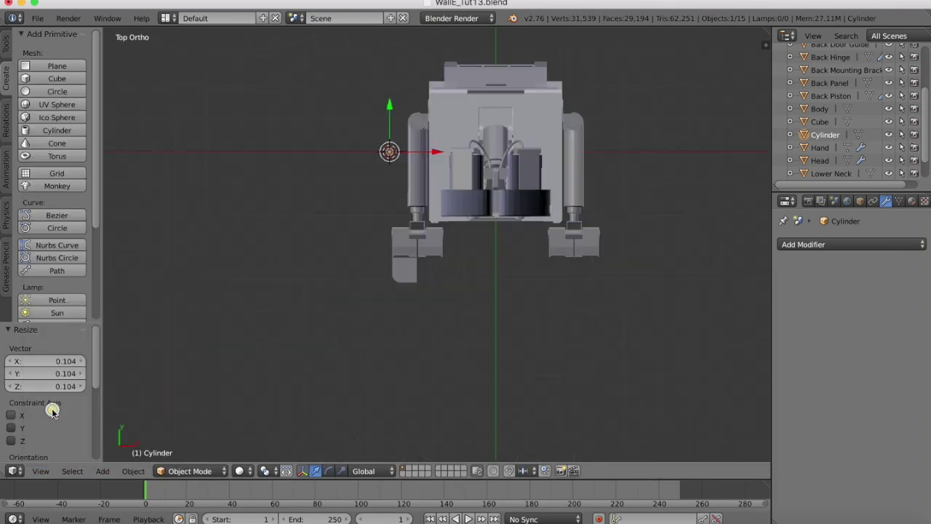
drag(391, 110, 387, 169)
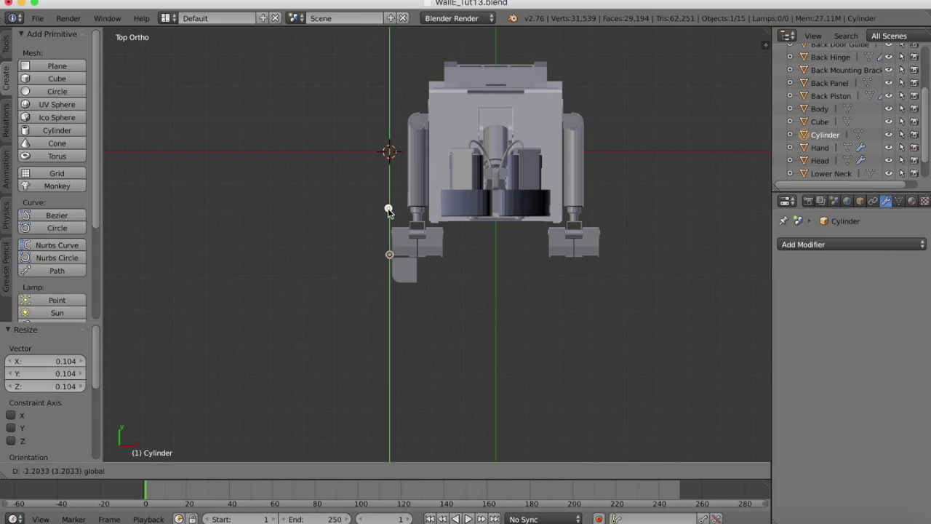
drag(388, 208, 388, 212)
text(ry)
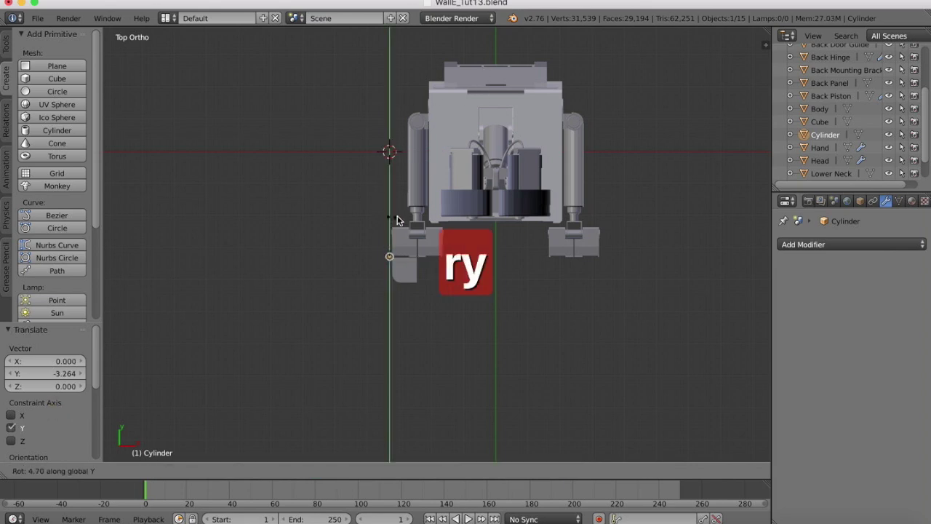
text(90)
key(Return)
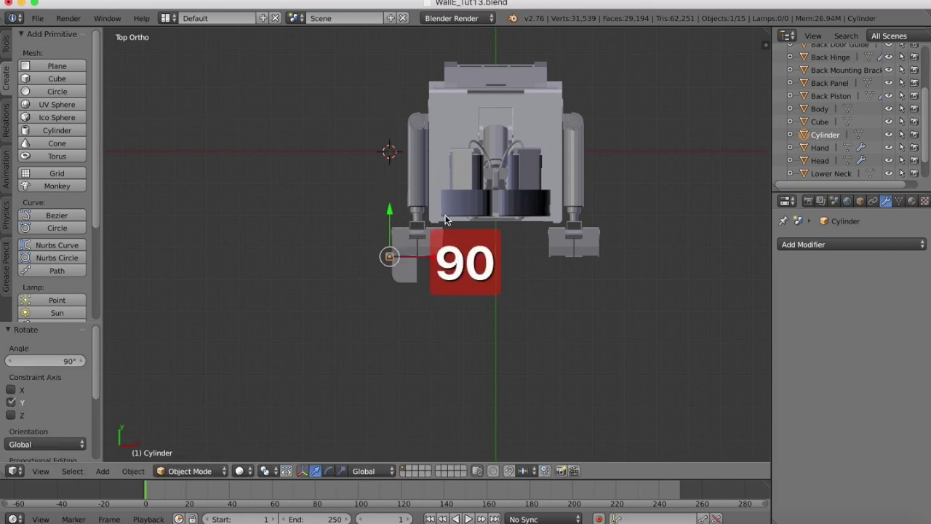
Scale the cylinder by about 0.400, shift it about 0.114 along X to the hand's outer edge, and scale it again by about 0.827.
scroll(377, 232, up, 5)
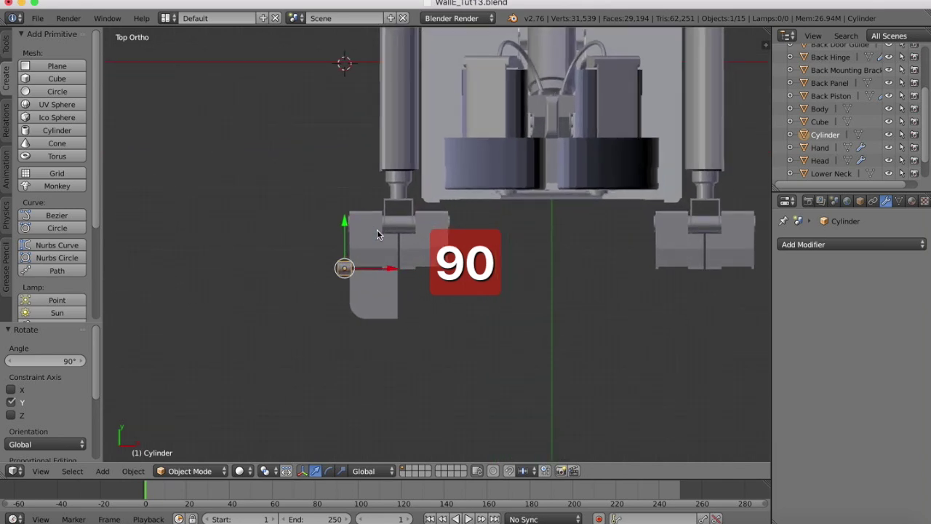
key(s)
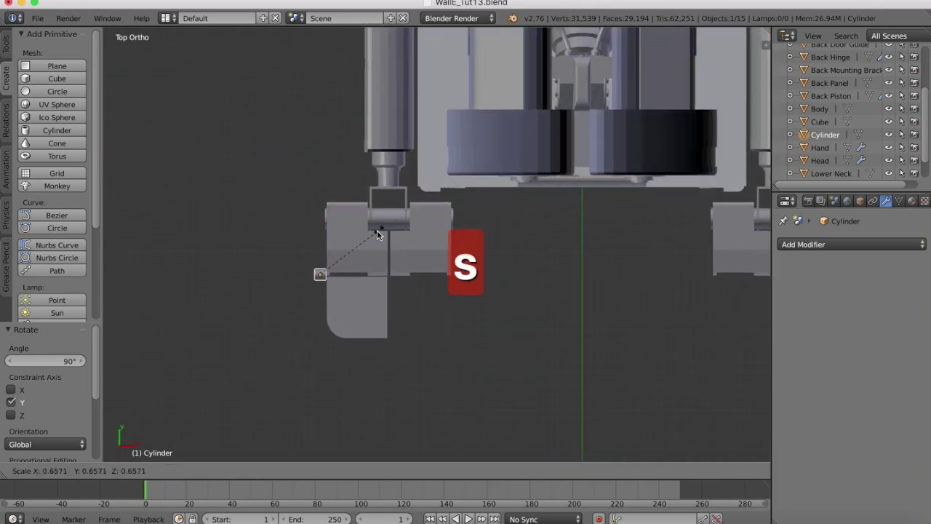
click(355, 246)
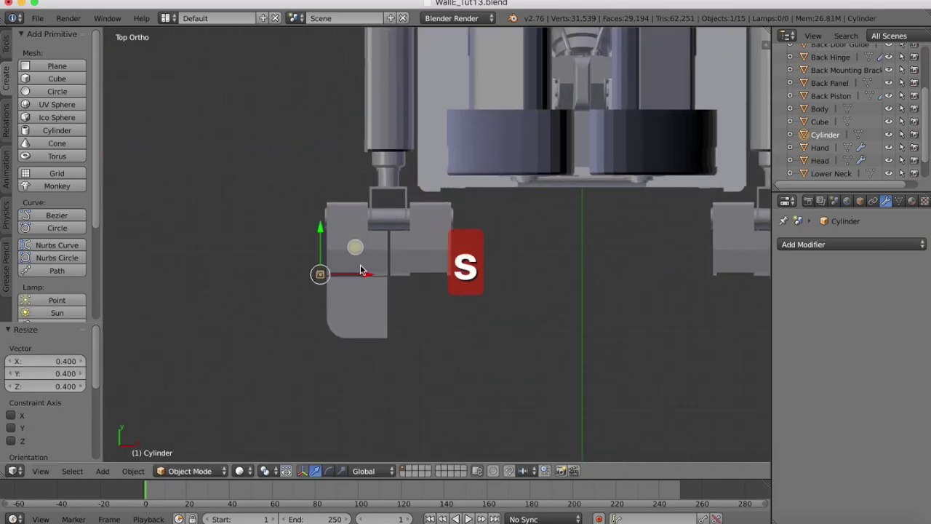
drag(365, 273, 374, 275)
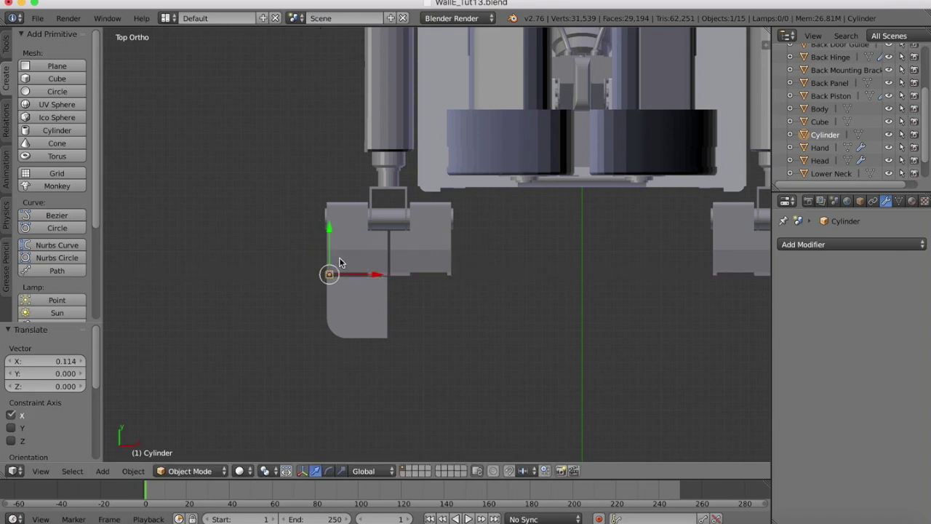
key(s)
click(375, 233)
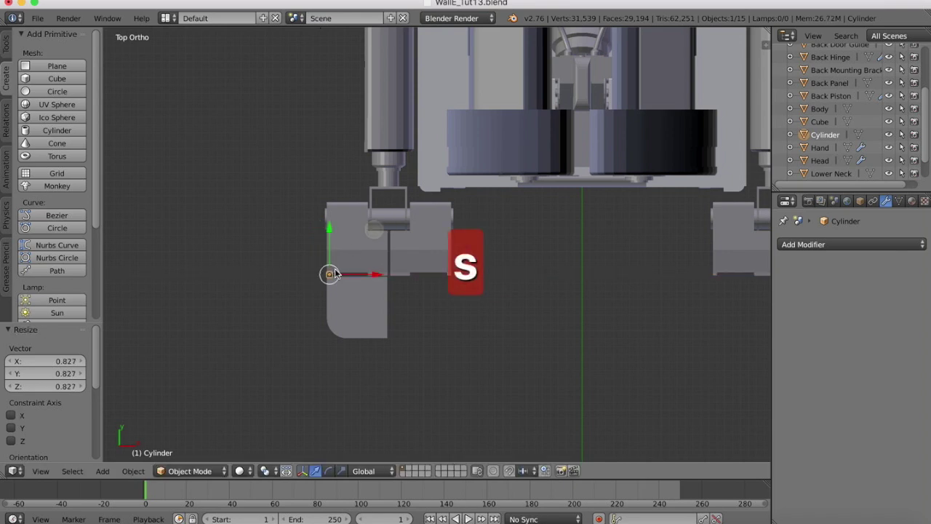
Nudge the cylinder outward along X and about -0.030 along Y onto the joint, and scale it by about 0.727.
scroll(335, 267, up, 3)
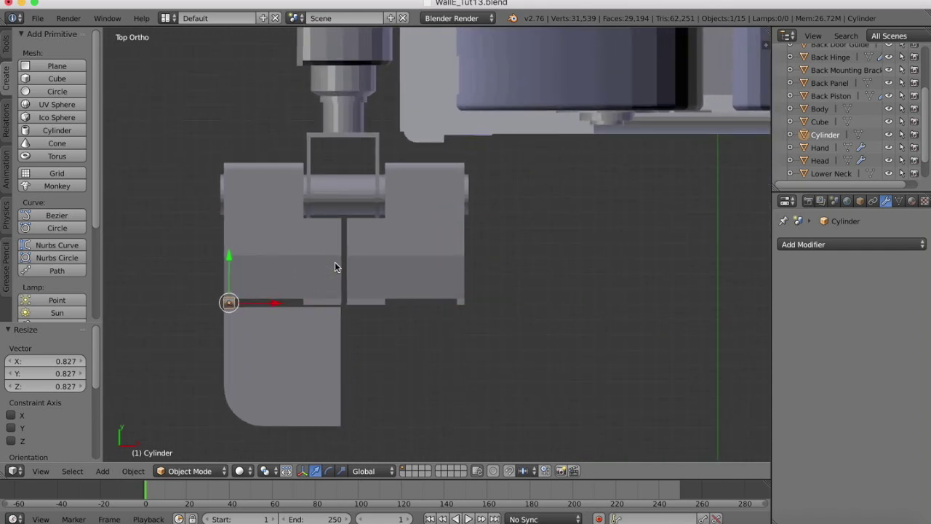
scroll(334, 267, up, 1)
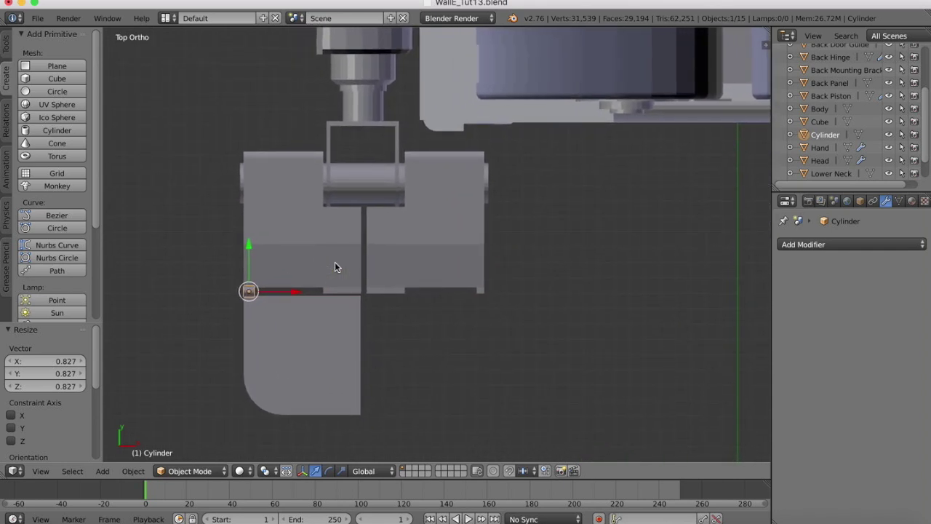
mouse_move(295, 293)
mouse_down()
mouse_move(283, 291)
mouse_move(292, 294)
mouse_up()
drag(246, 248, 241, 250)
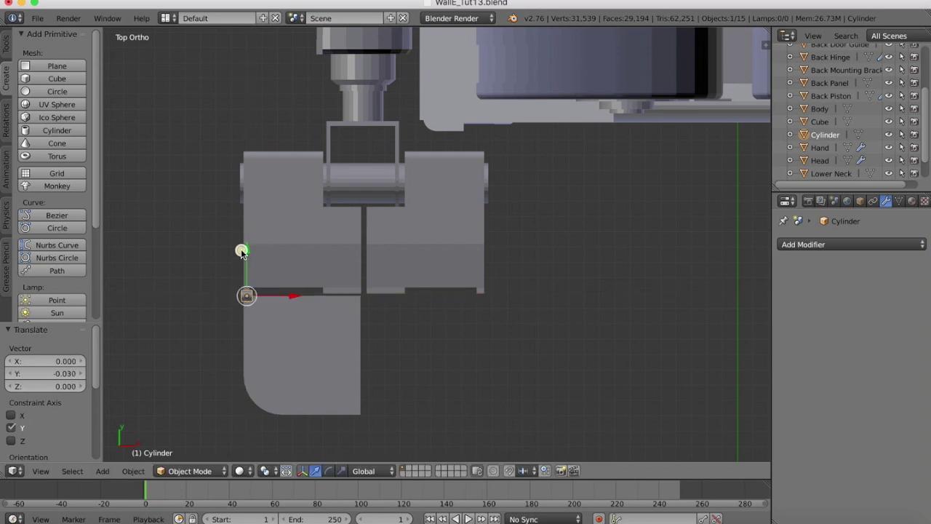
key(s)
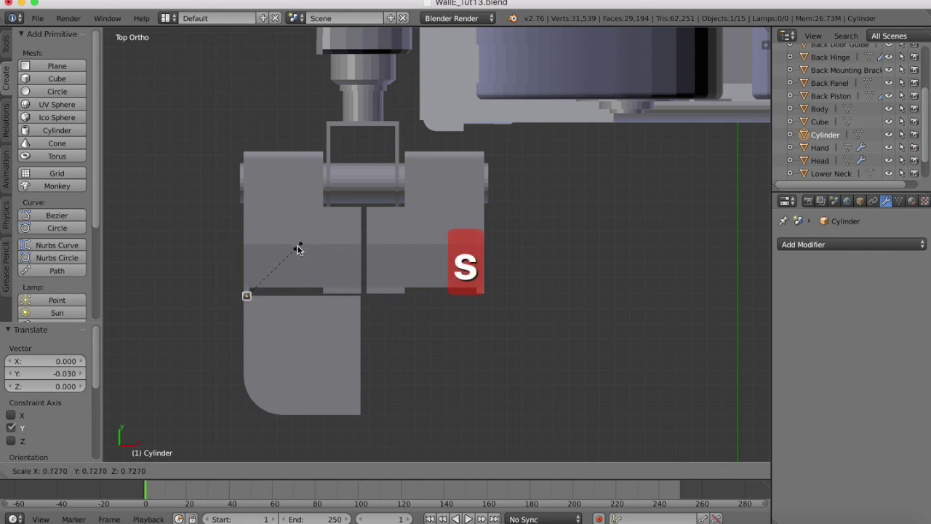
click(296, 248)
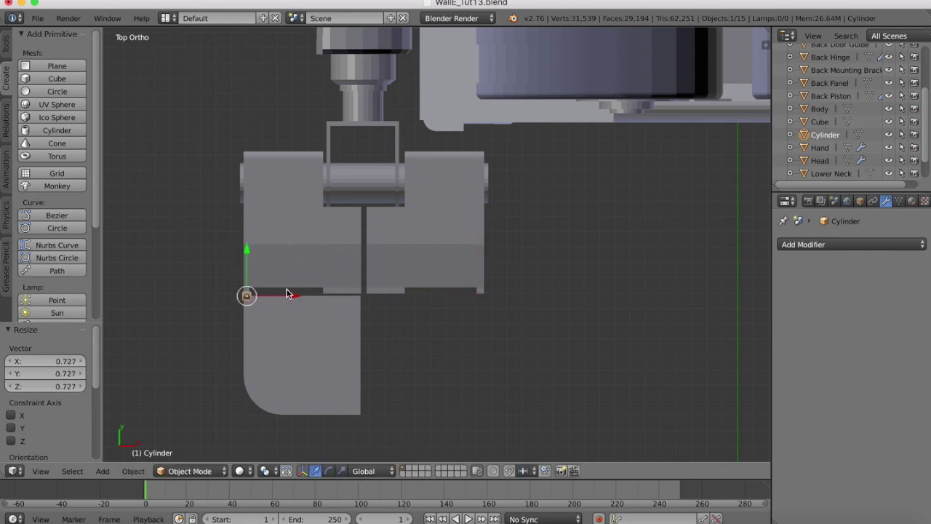
Stretch the cylinder by about 8.997 along X and move it about 0.768 along X to centre it on the hand.
key(s)
key(x)
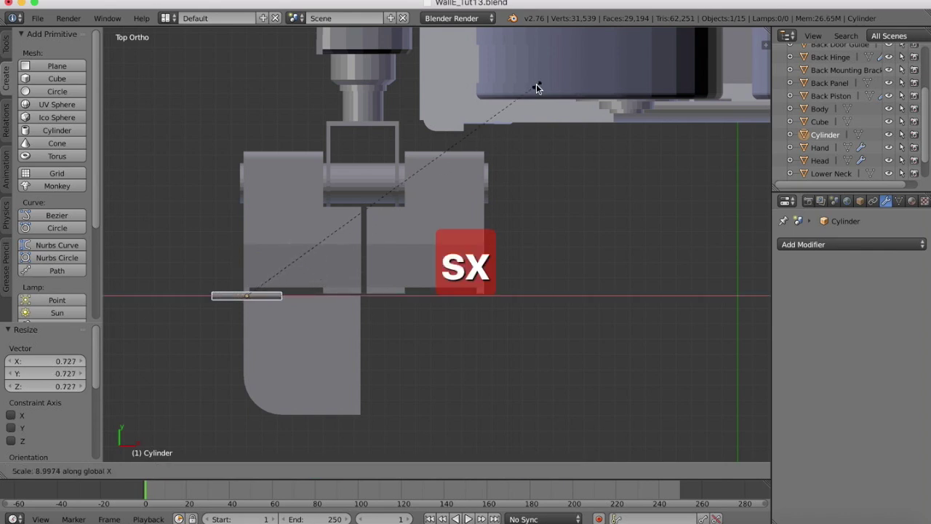
click(536, 88)
drag(293, 298, 407, 298)
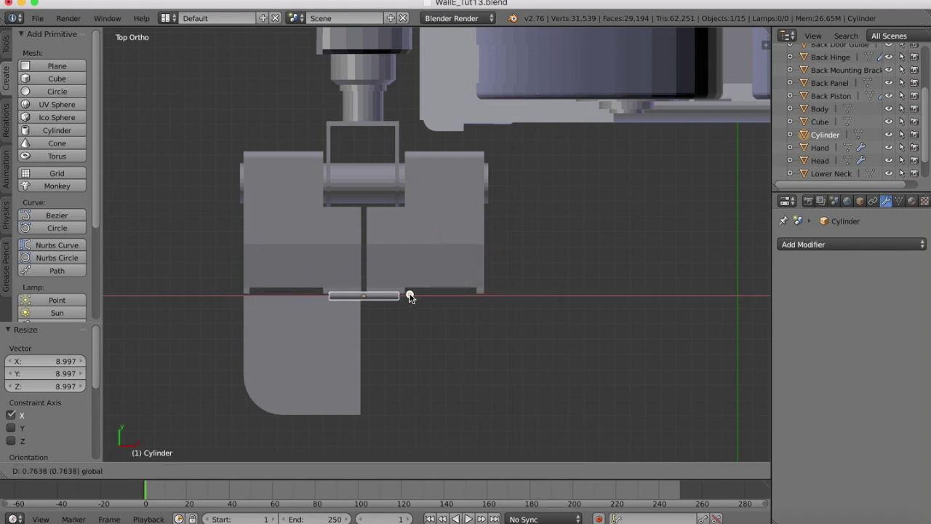
drag(411, 296, 411, 296)
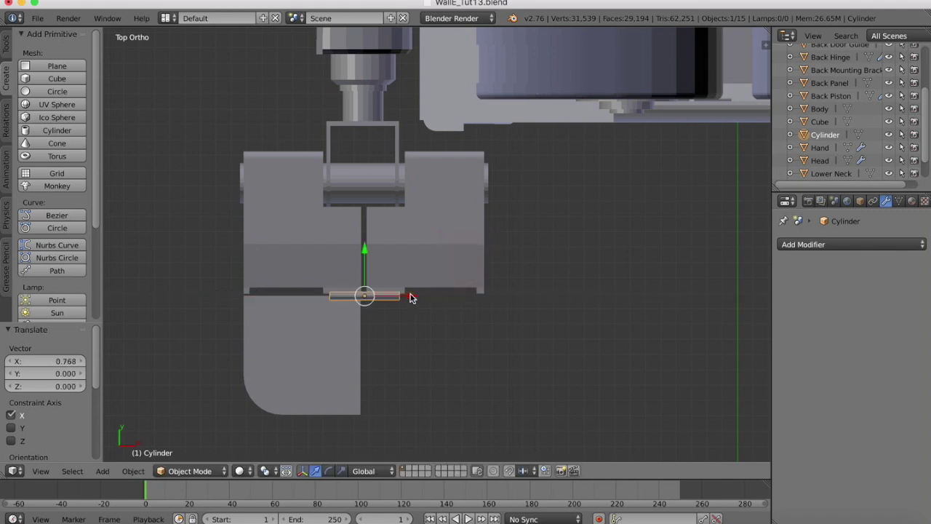
Lengthen the rod along X by about 3.502 and another 1.014 to span the hand, shifting it about -0.008 along X to centre it.
key(s)
key(x)
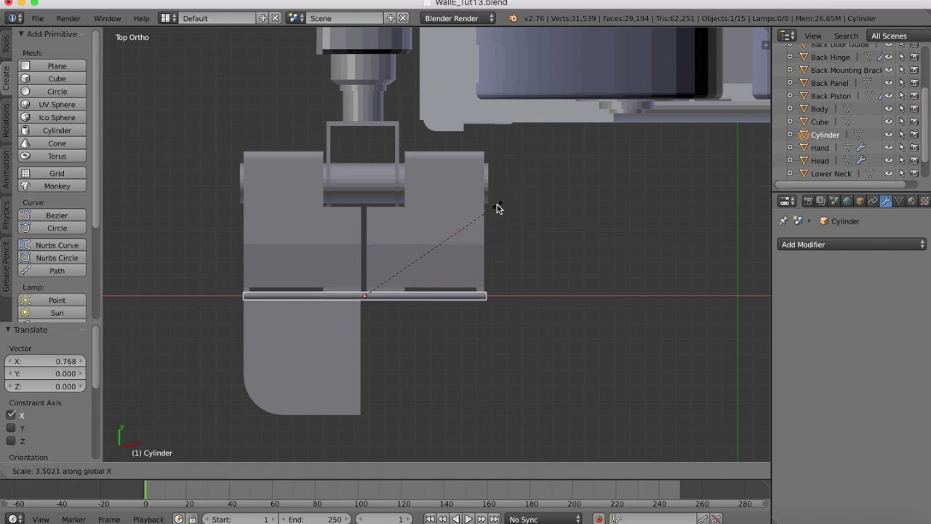
click(497, 208)
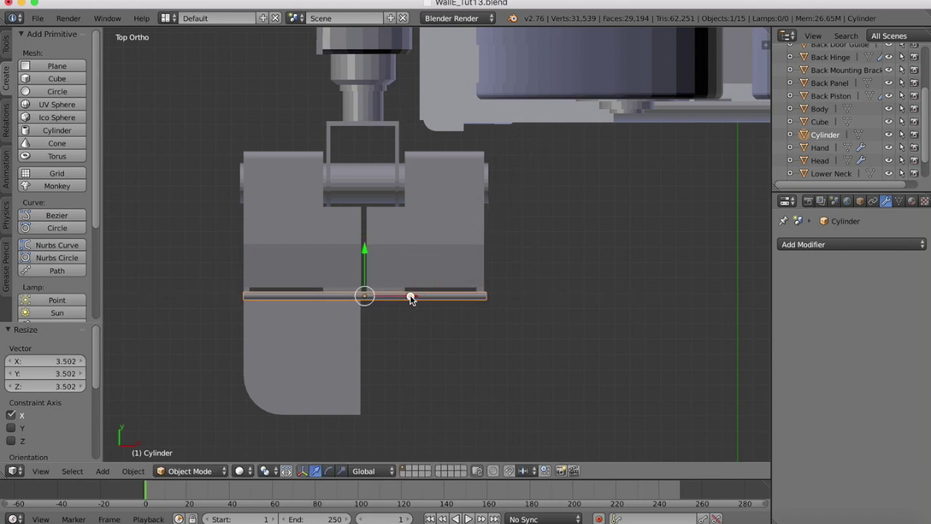
drag(411, 297, 410, 298)
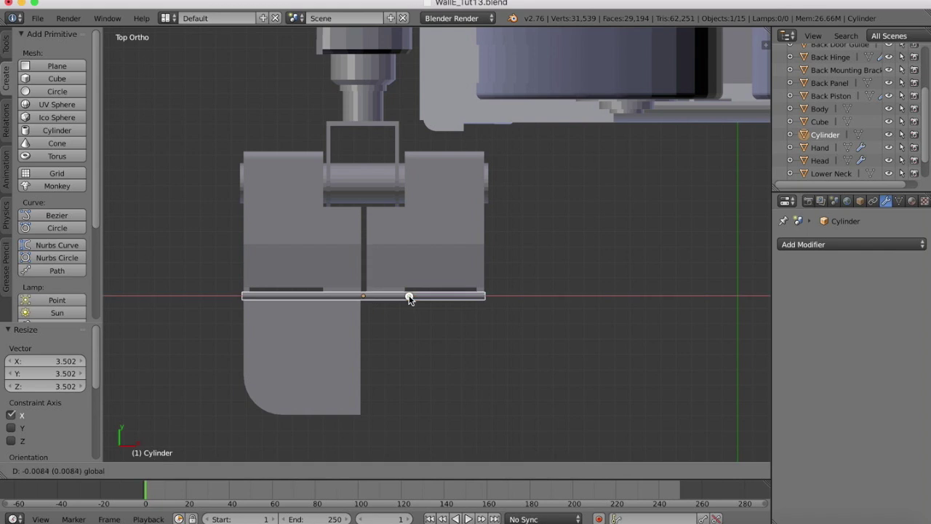
drag(410, 299, 410, 298)
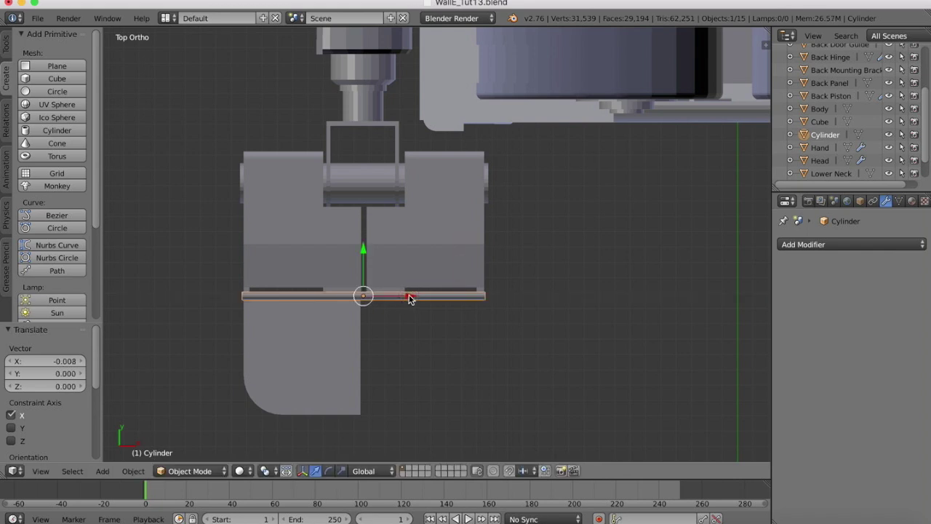
key(s)
key(x)
click(409, 295)
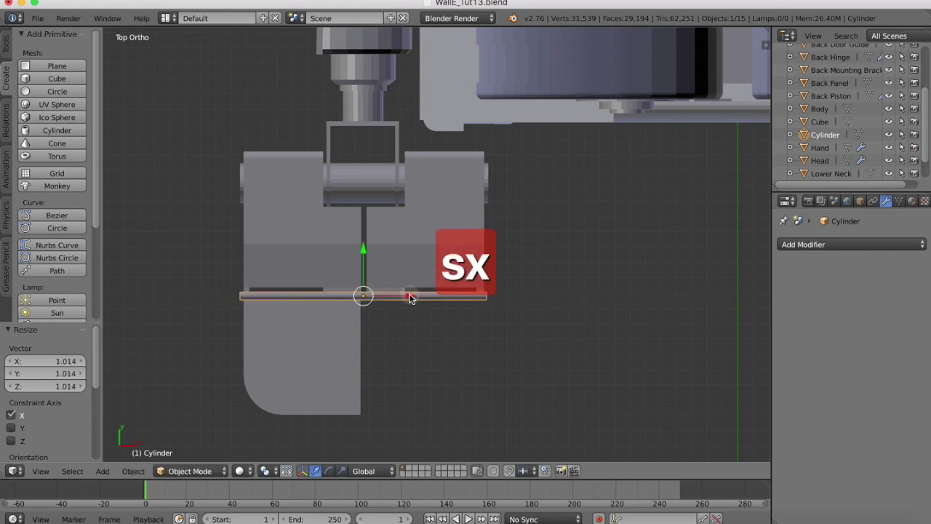
Lower the hinge rod about 3.816 along Z in left view to bring it level with the hand.
middle_drag(416, 271, 415, 275)
click(40, 471)
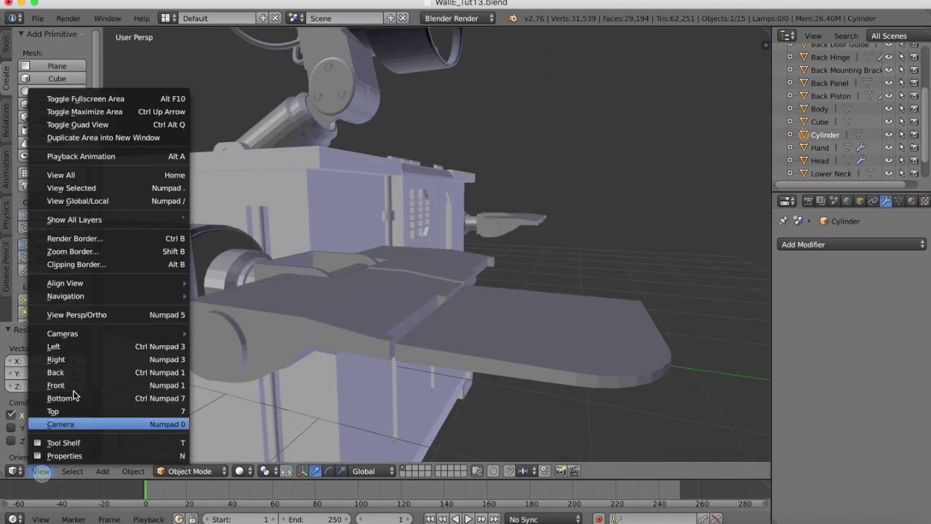
click(54, 346)
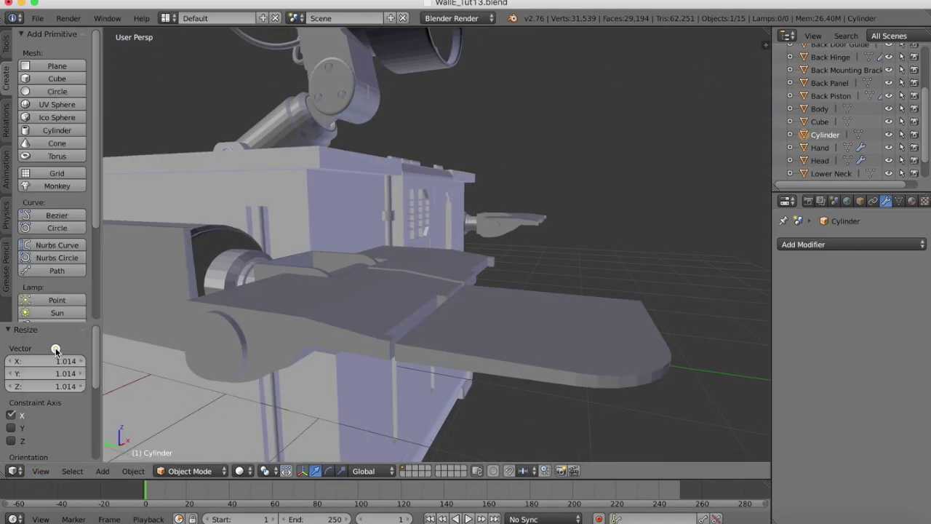
scroll(549, 209, down, 2)
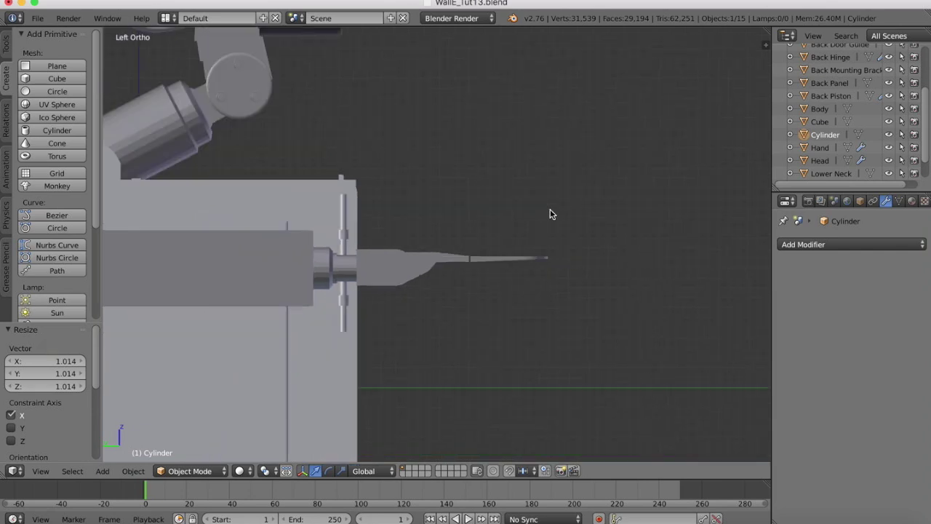
middle_drag(550, 209, 550, 210)
scroll(550, 209, down, 3)
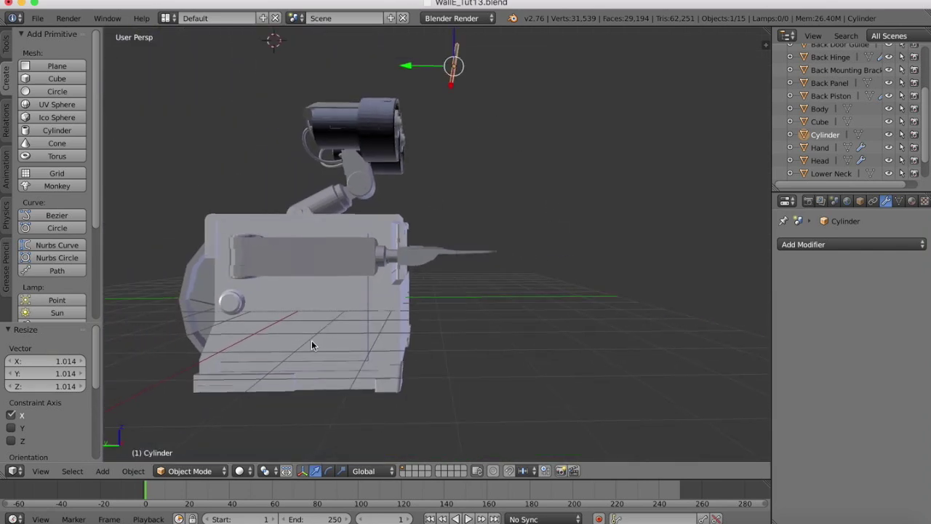
click(41, 472)
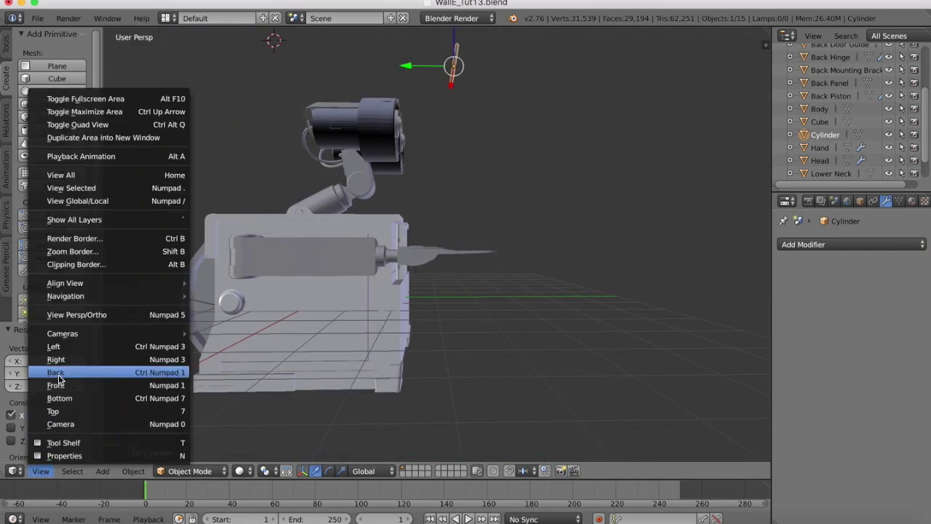
click(55, 347)
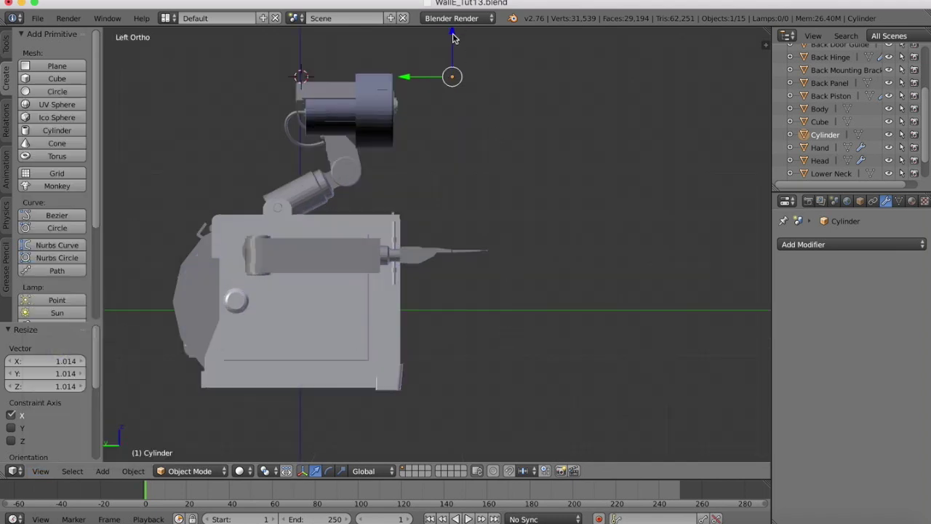
drag(453, 38, 449, 210)
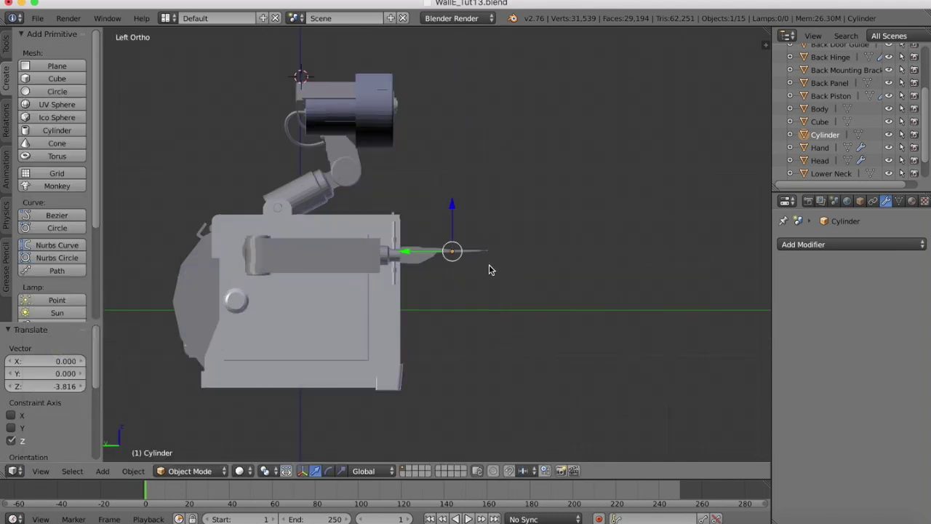
Raise the hinge rod about 0.012 along Z and scale it along X by about 0.983.
scroll(477, 253, up, 6)
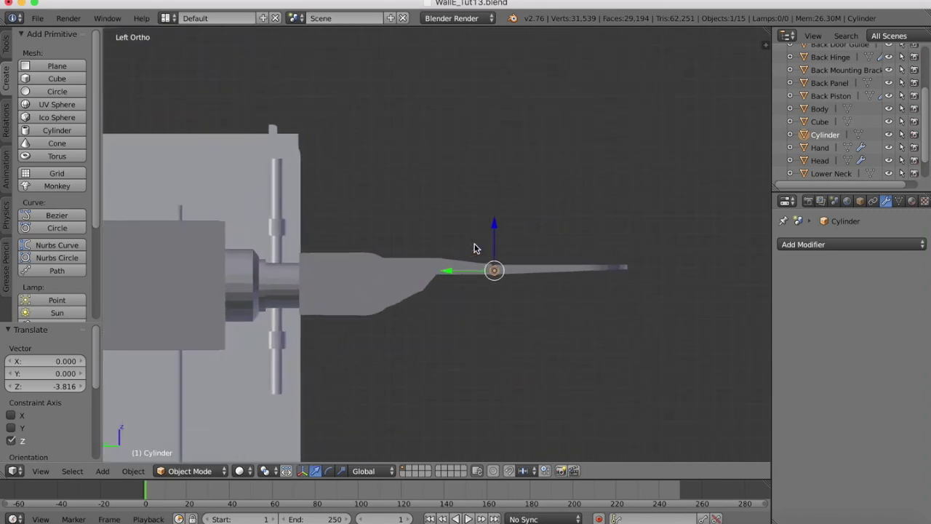
middle_drag(480, 251, 475, 249)
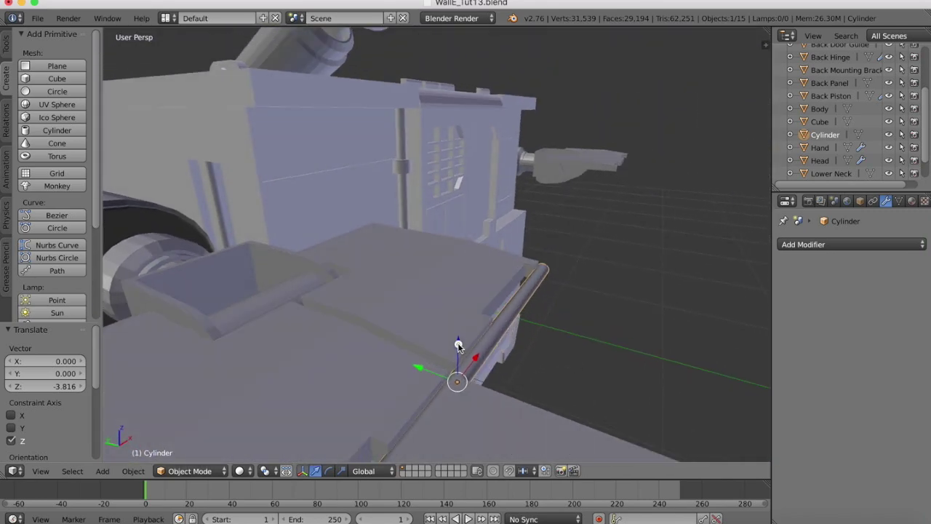
drag(460, 345, 459, 340)
middle_drag(542, 322, 580, 317)
scroll(581, 309, down, 8)
key(s)
key(x)
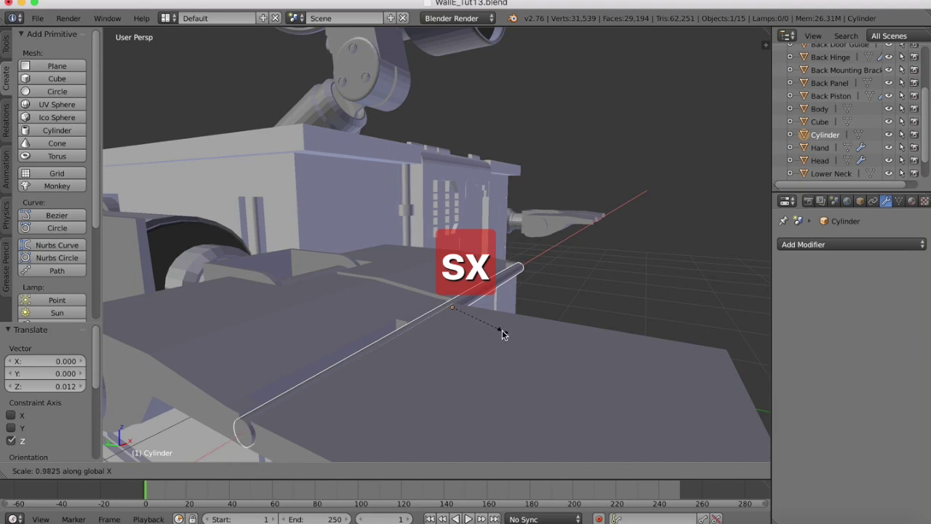
click(502, 333)
Shift the hinge rod about 0.006 along X to even out its ends on the hand's front edge.
scroll(501, 333, left, 10)
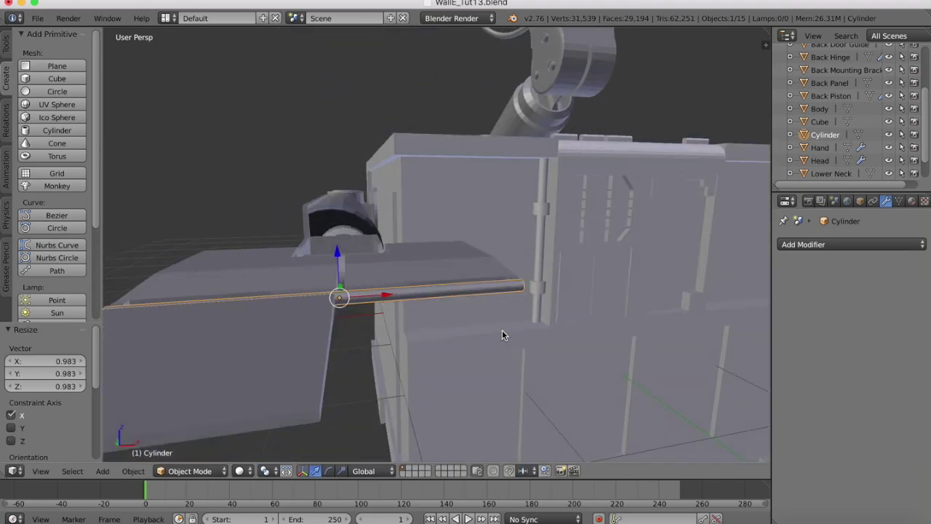
scroll(501, 335, right, 8)
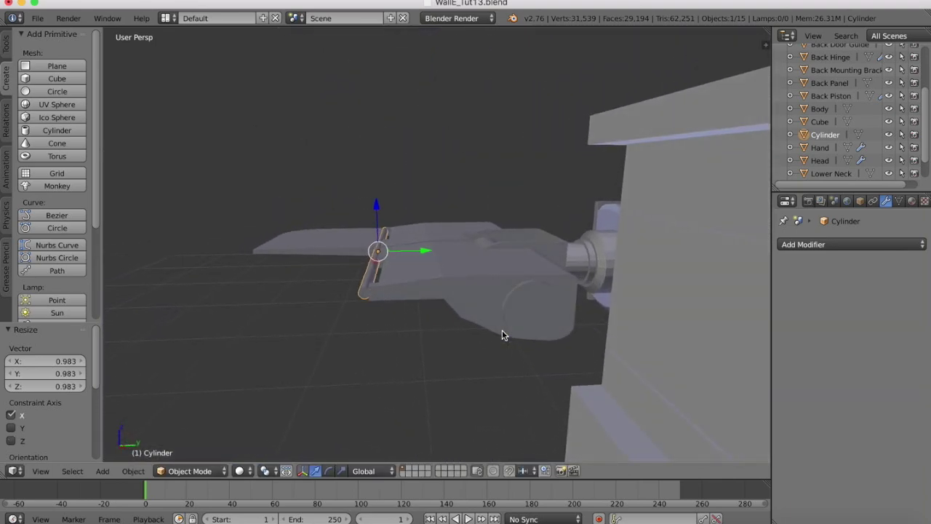
scroll(502, 335, left, 4)
scroll(501, 330, left, 15)
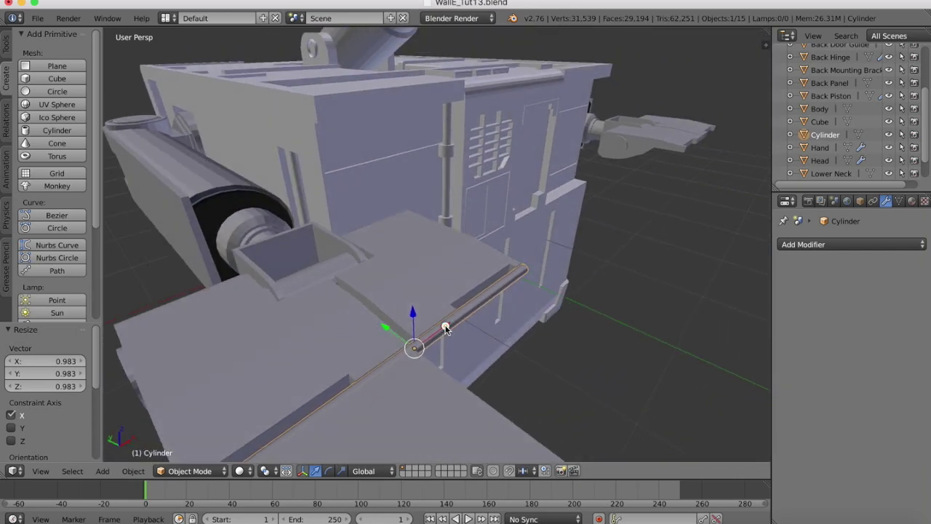
drag(446, 328, 446, 327)
scroll(446, 329, left, 8)
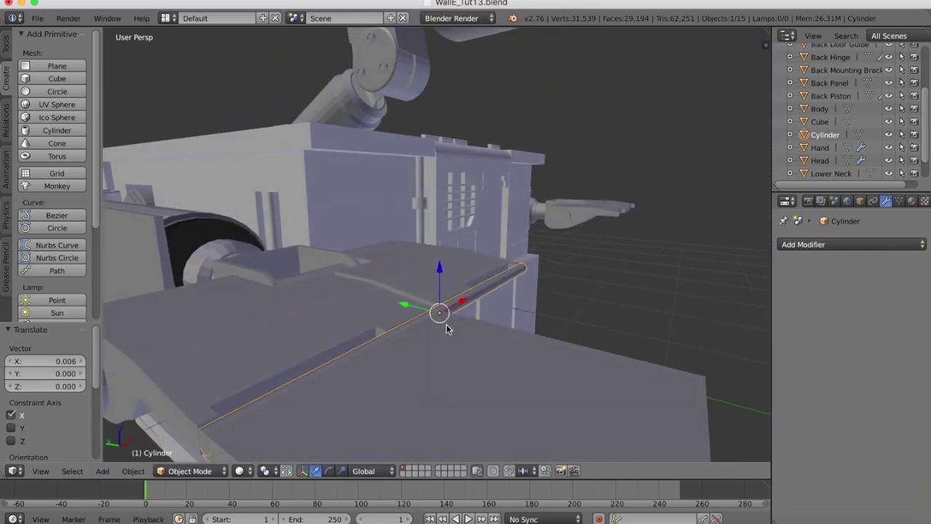
Lengthen the hinge rod along X by a factor of about 1.017 and shift it about 0.002 along X.
key(s)
key(x)
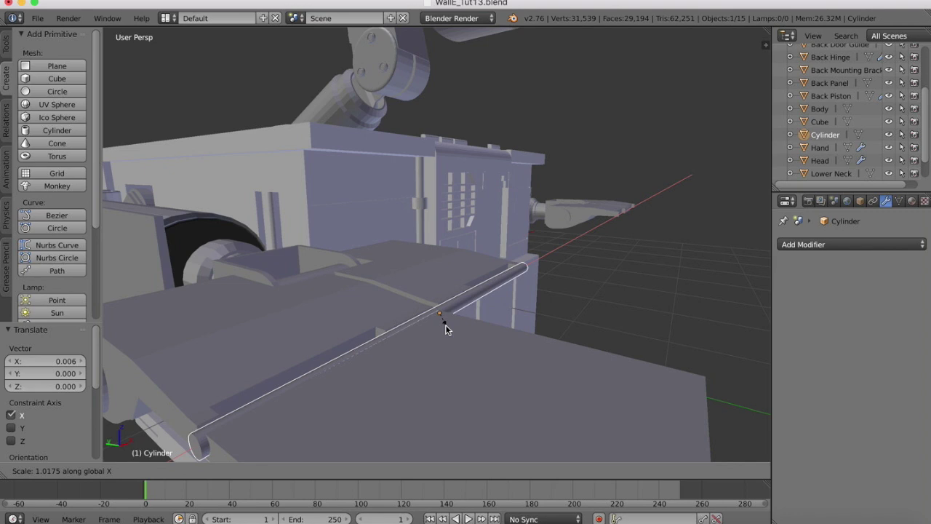
click(445, 325)
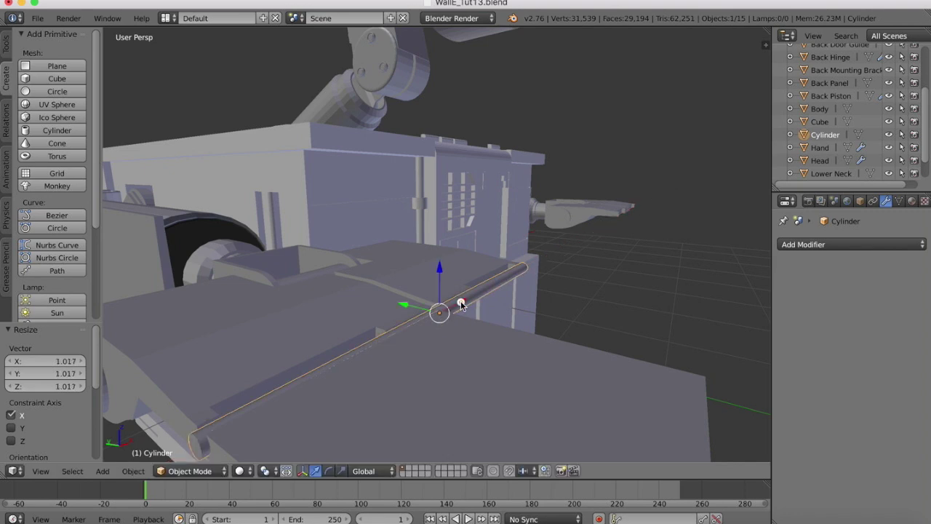
drag(461, 304, 462, 303)
scroll(354, 265, down, 3)
scroll(354, 265, left, 2)
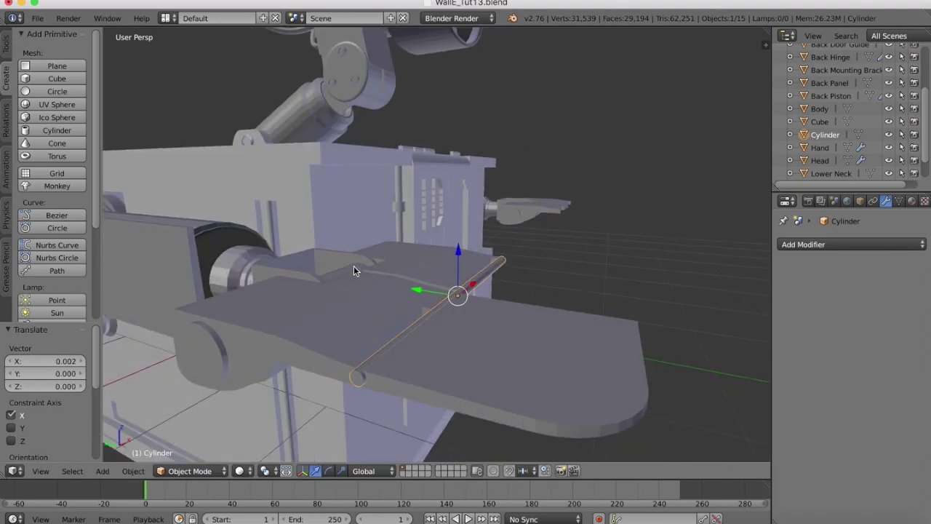
Join the hinge rod to the Hand object, keeping Hand as the active object.
scroll(354, 266, left, 2)
scroll(353, 266, up, 2)
scroll(354, 267, right, 5)
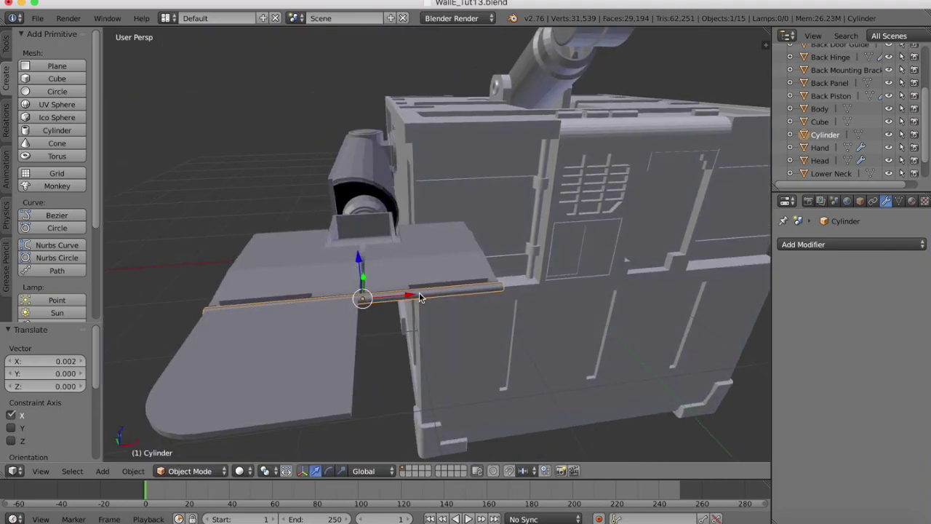
right_click(437, 264)
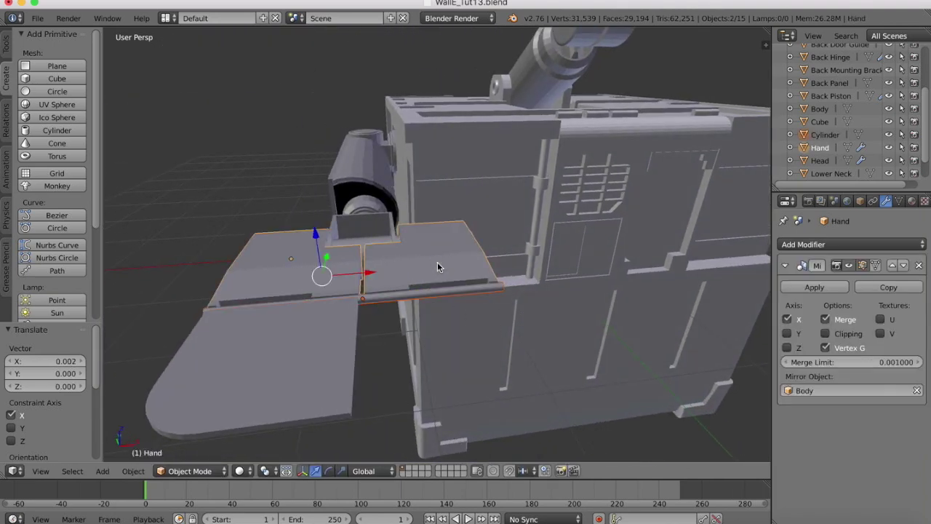
click(132, 470)
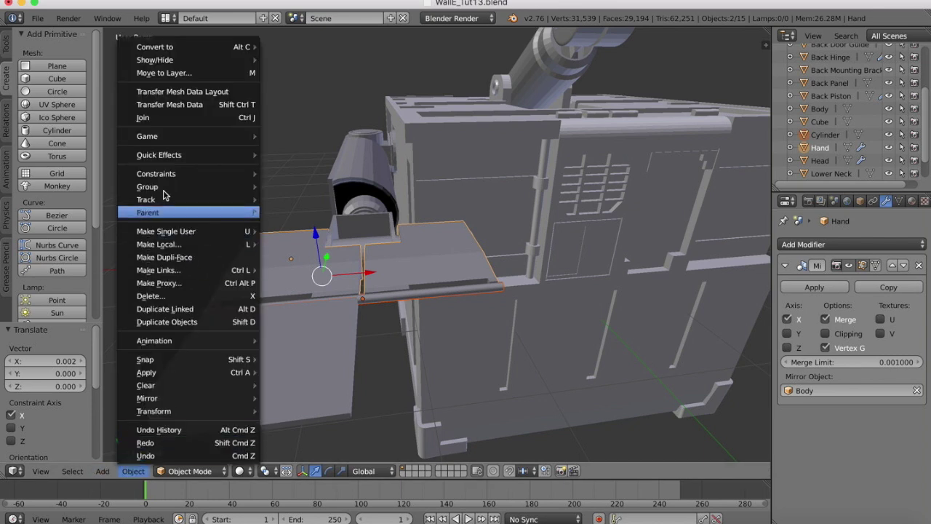
click(153, 121)
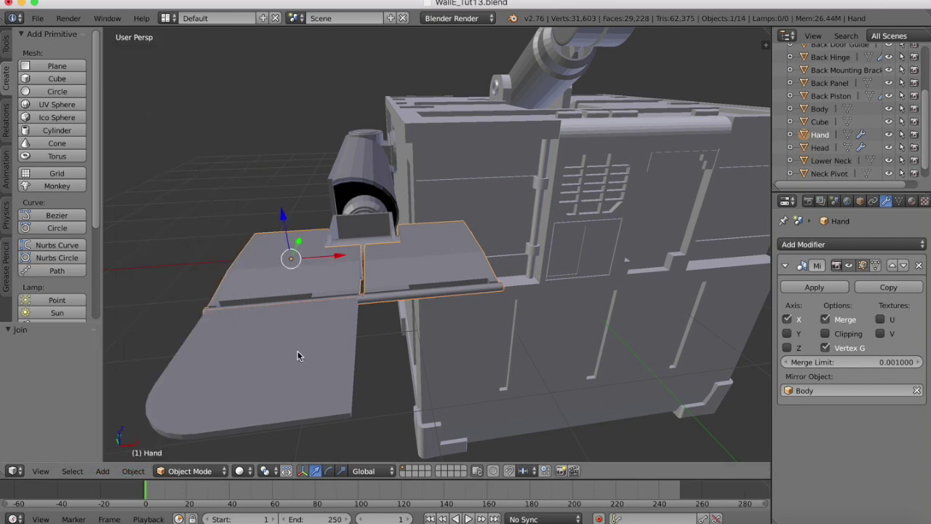
Add a Mirror modifier to the rounded front plate in front of the hand.
scroll(288, 254, down, 3)
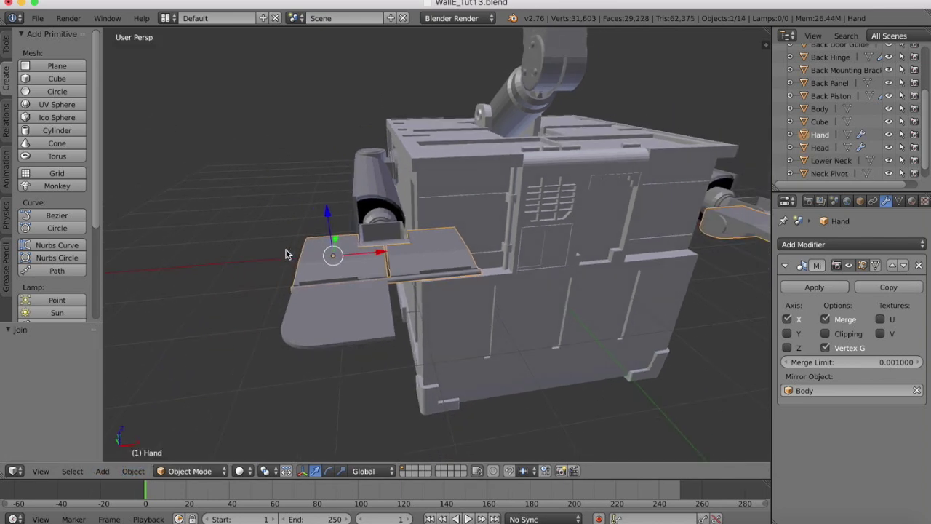
middle_drag(285, 254, 285, 254)
right_click(298, 302)
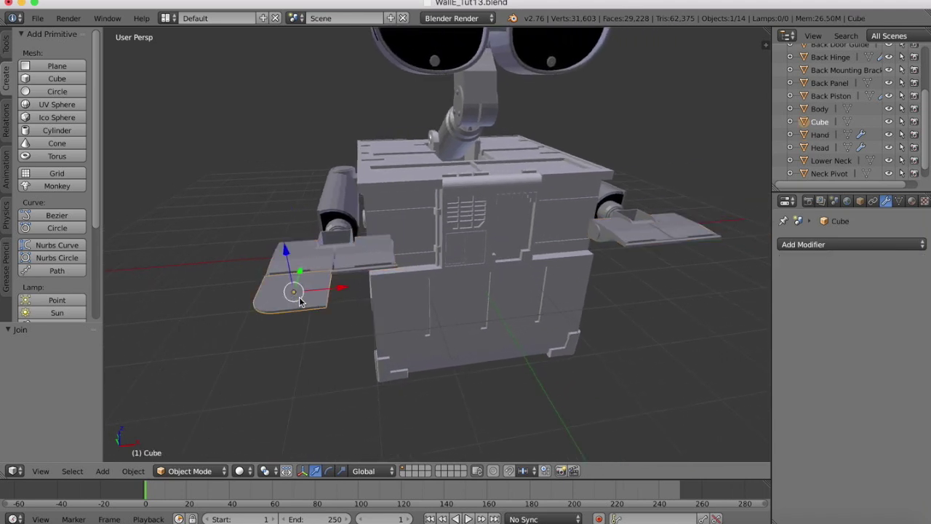
click(841, 244)
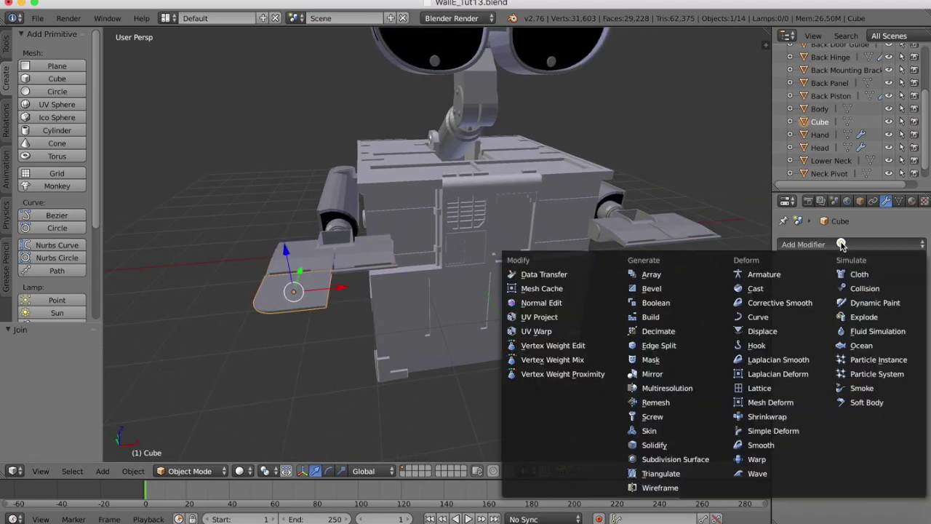
click(650, 374)
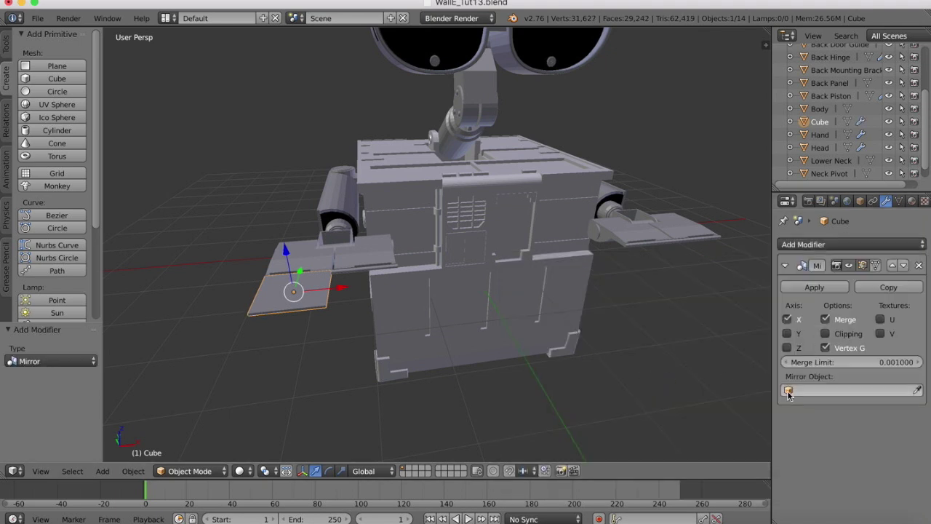
Try mirroring the front plate about the Hand object, testing the Z, Y and X axes.
click(918, 392)
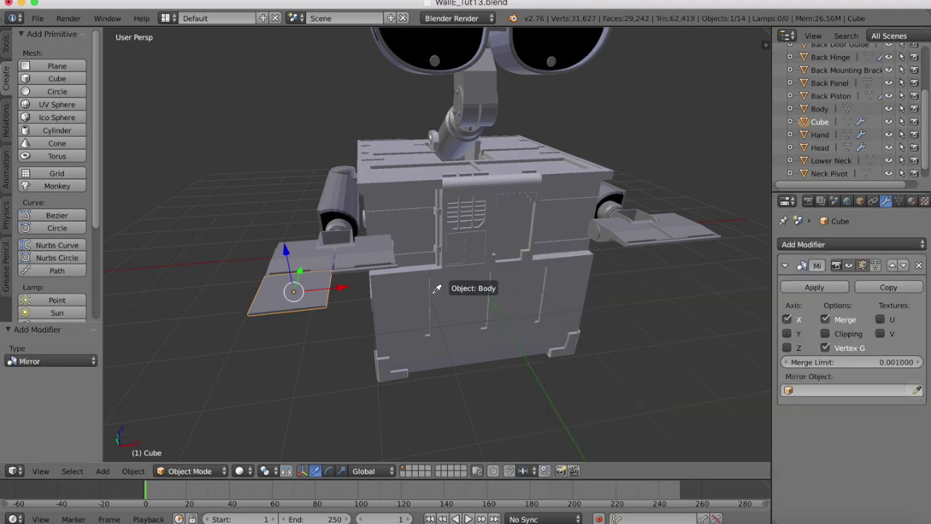
click(361, 260)
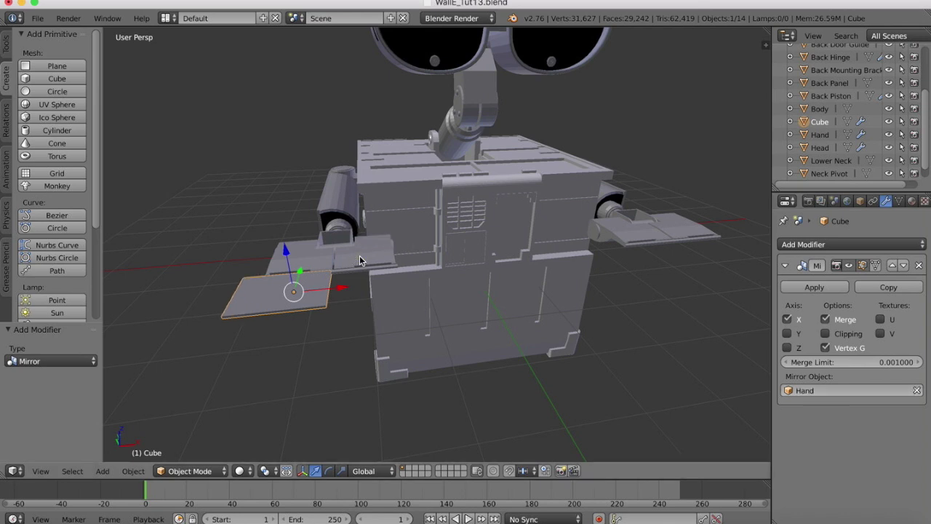
click(787, 349)
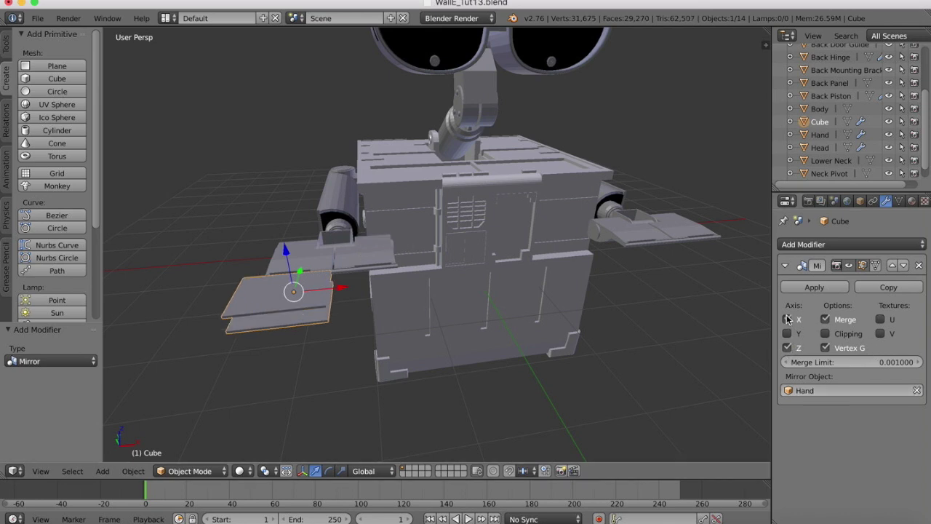
click(787, 319)
click(787, 333)
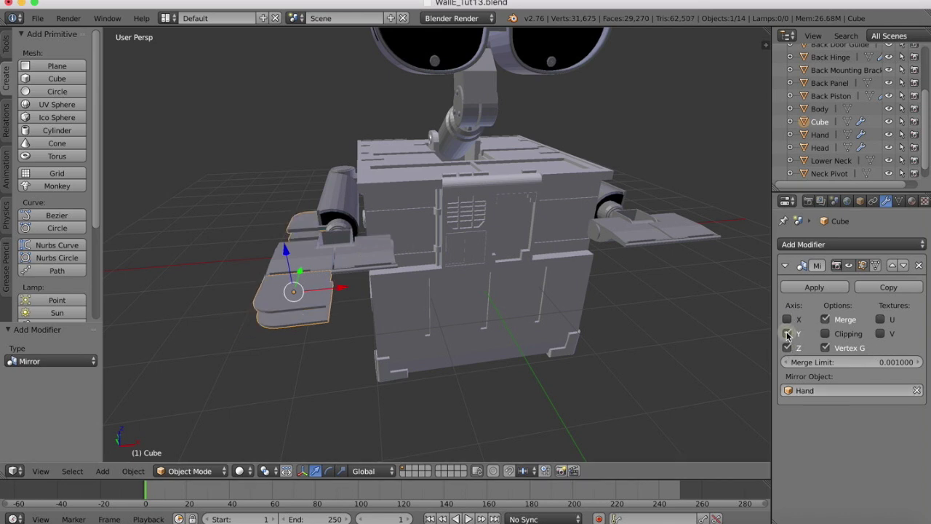
click(787, 334)
click(787, 348)
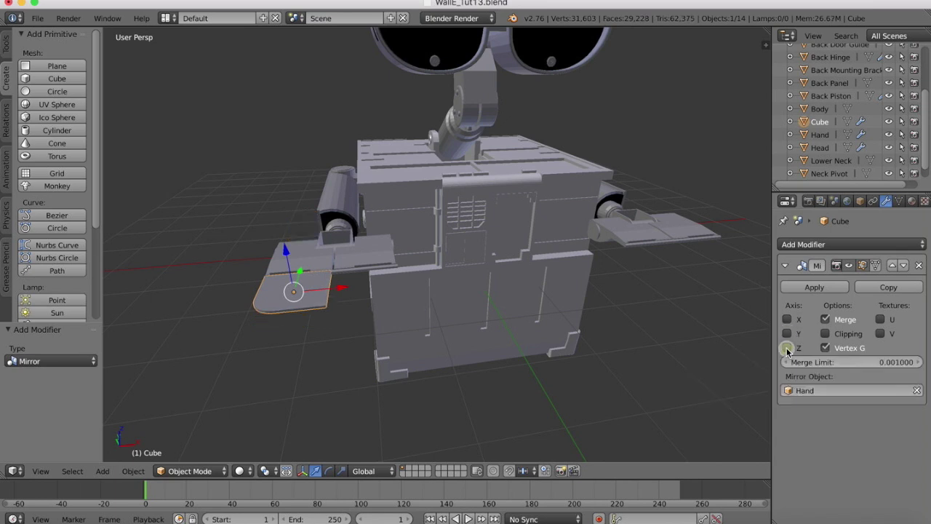
click(787, 319)
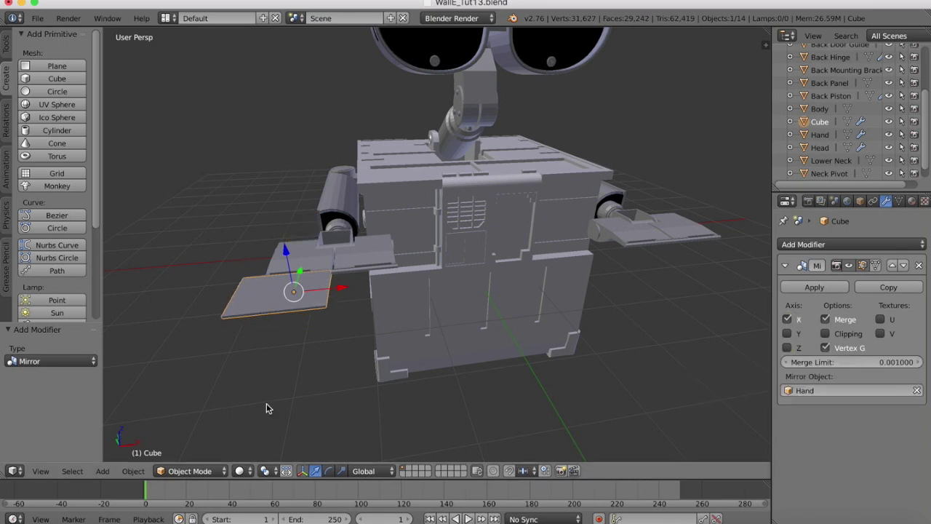
Replace the front plate's mirror object with the Arm.
click(917, 390)
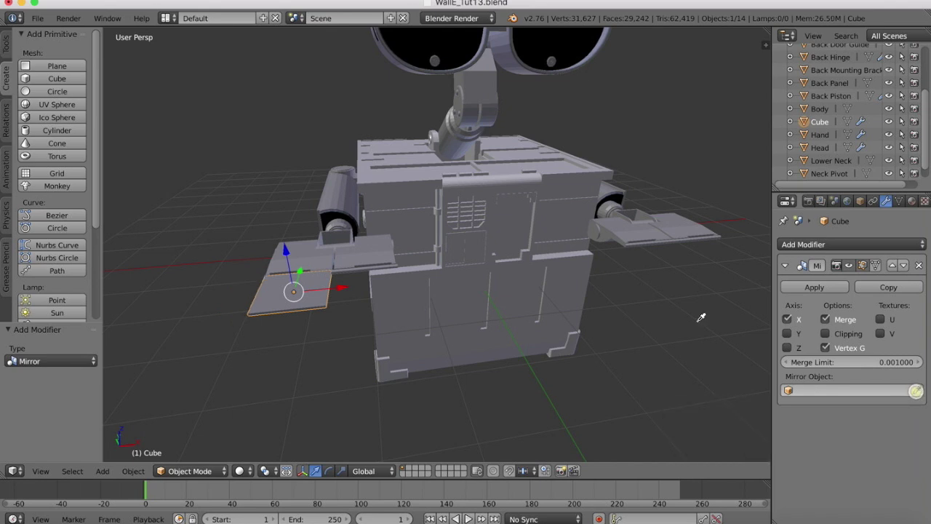
click(339, 207)
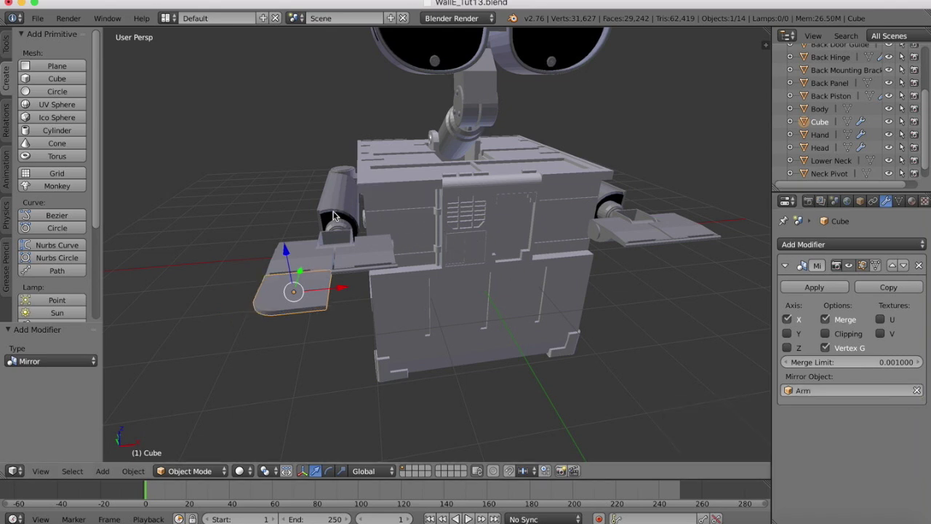
scroll(380, 318, down, 4)
scroll(380, 317, up, 2)
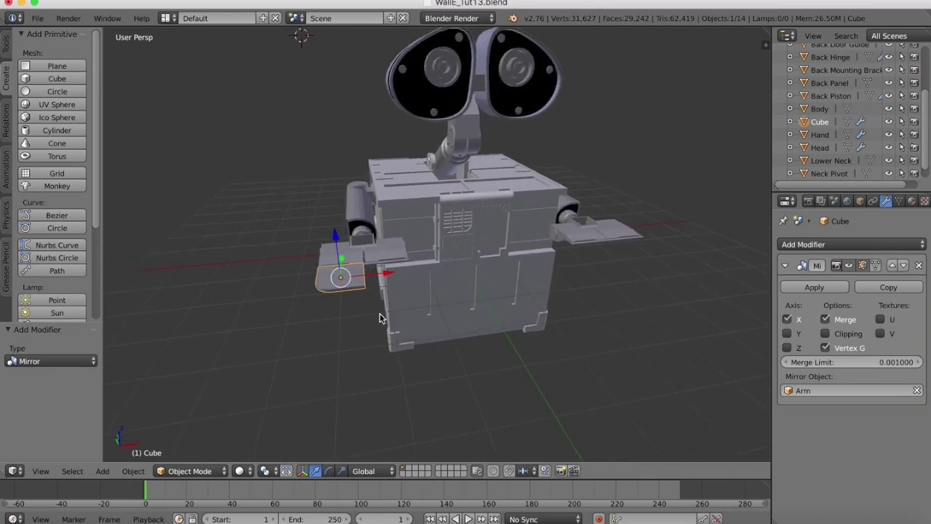
scroll(379, 318, up, 2)
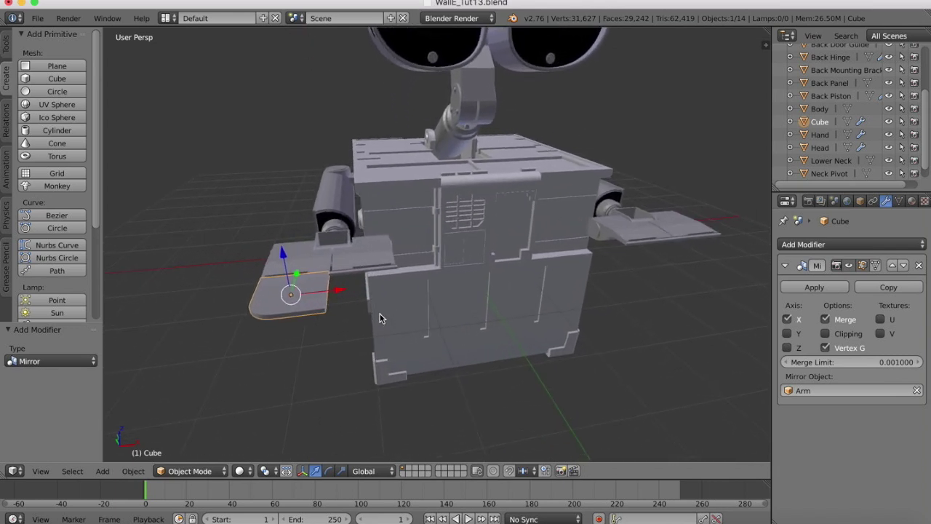
Set the front plate's mirror object to Hand and move the plate about -0.52 along X, leaving a narrow gap between both halves.
click(917, 390)
click(920, 390)
click(366, 262)
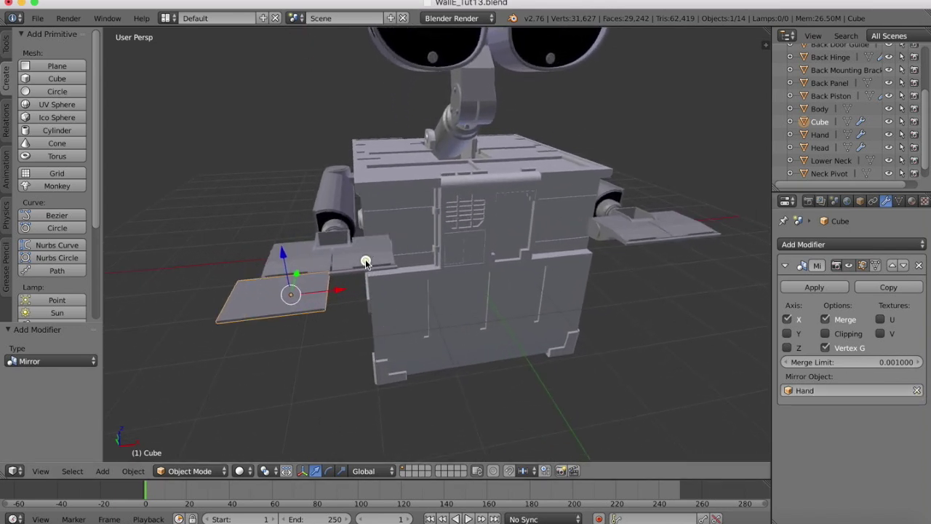
key(g)
key(x)
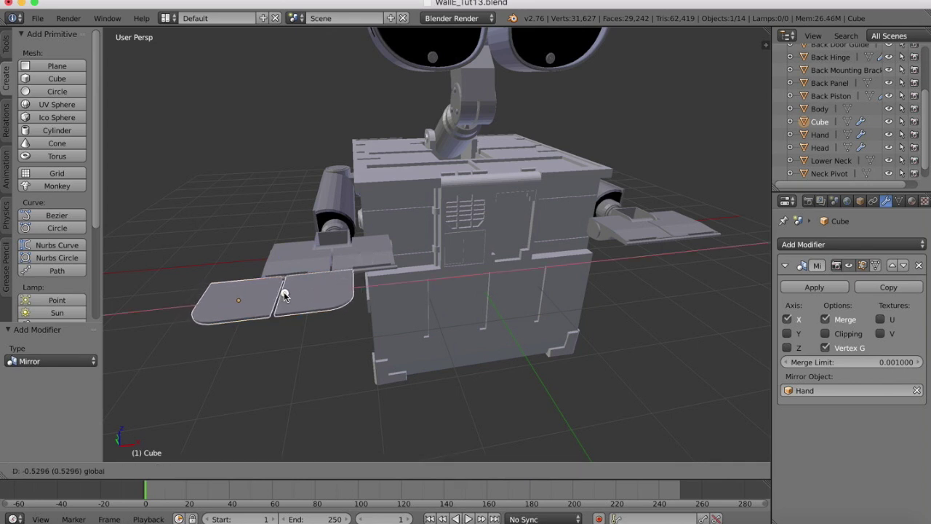
click(284, 295)
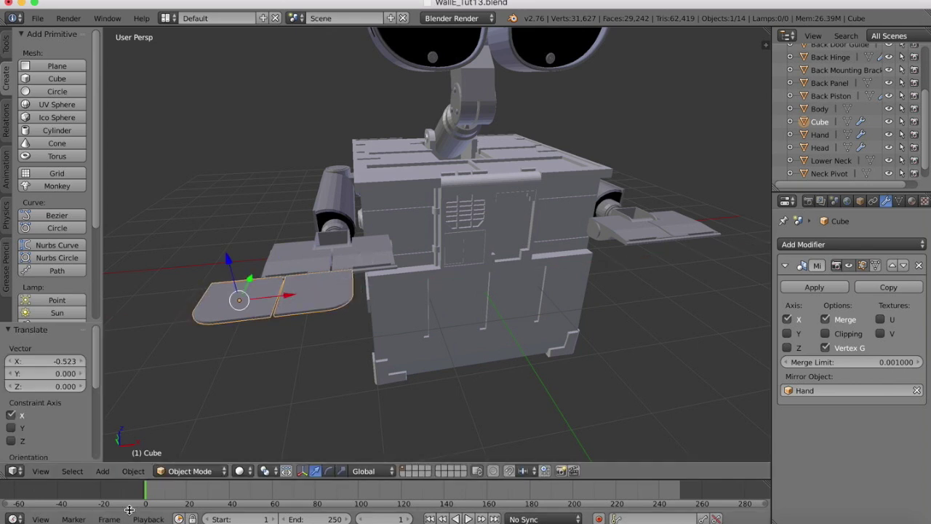
Apply the front plate's Mirror modifier and move the plate pair about 0.52 along X, in line with the hand in top view.
click(43, 472)
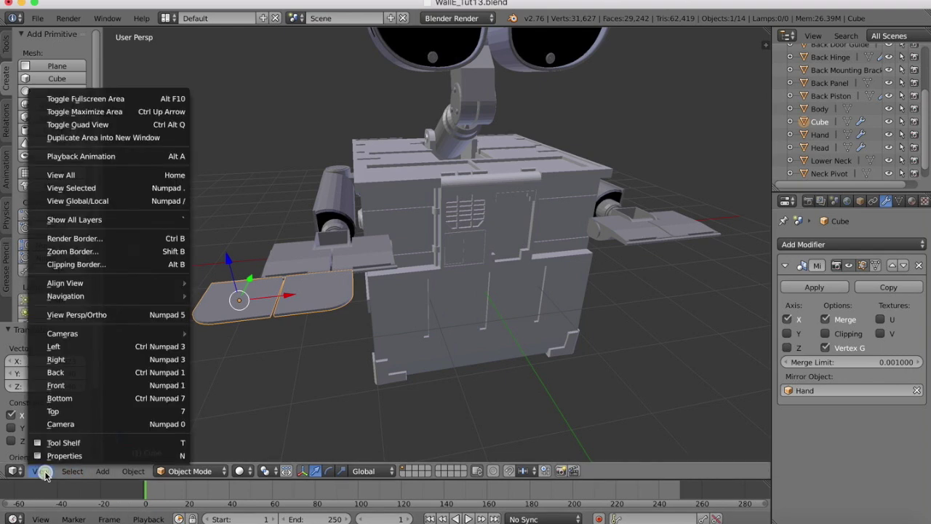
click(52, 411)
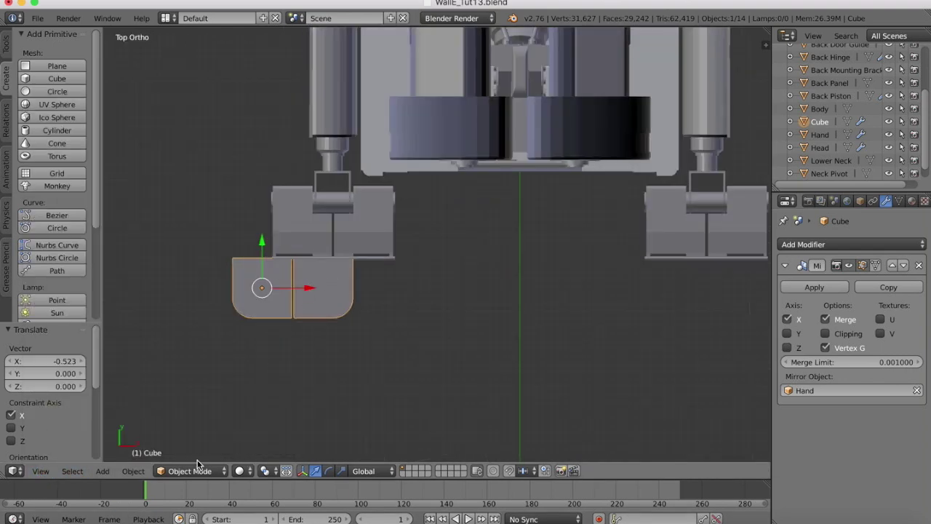
click(816, 287)
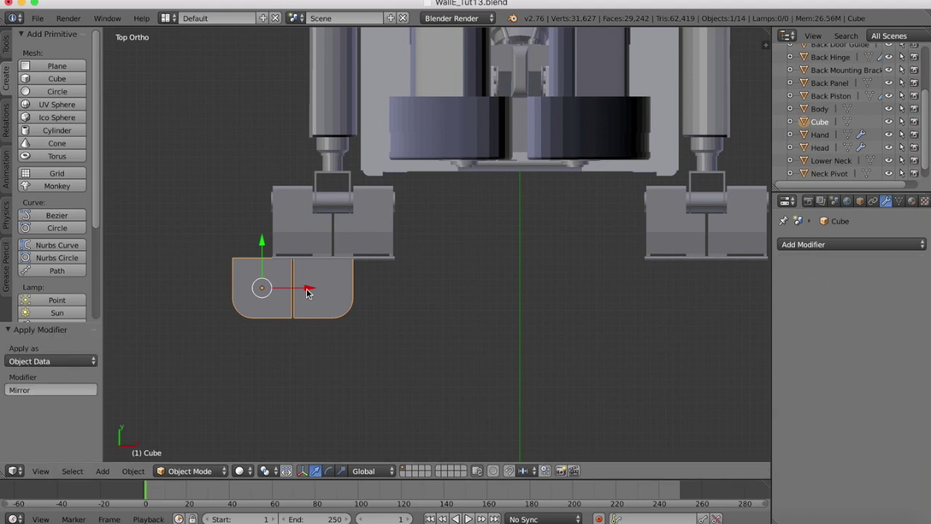
drag(306, 289, 345, 289)
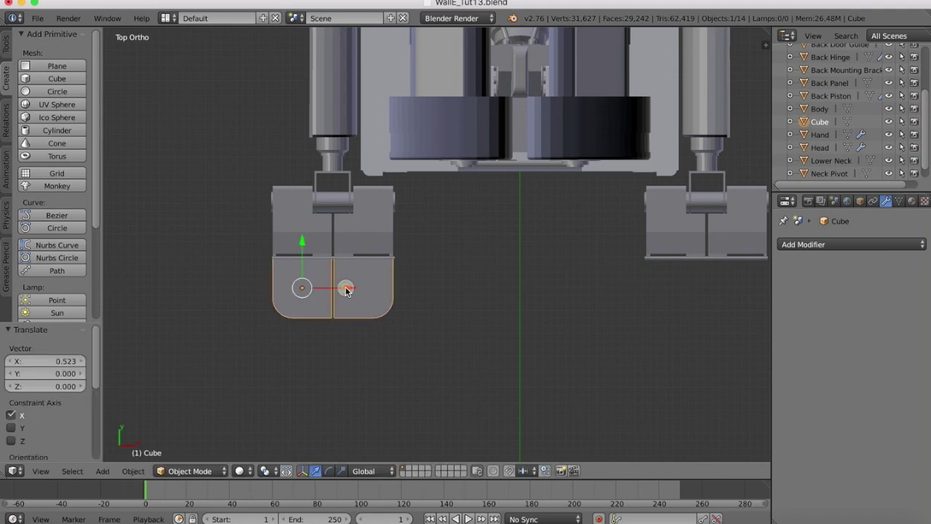
Compare the hand with the walle basic.jpg reference image, then move the plate pair about -0.26 along Y, away from the hand.
click(752, 517)
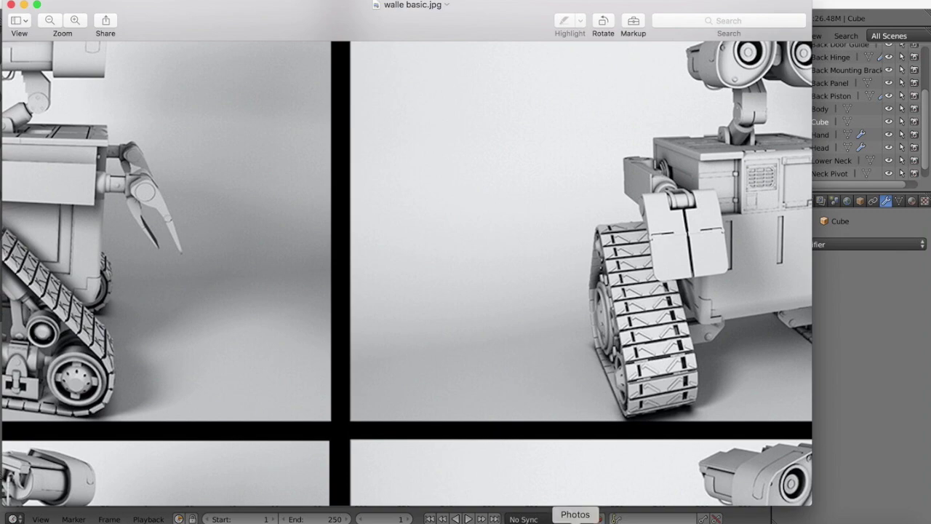
click(729, 518)
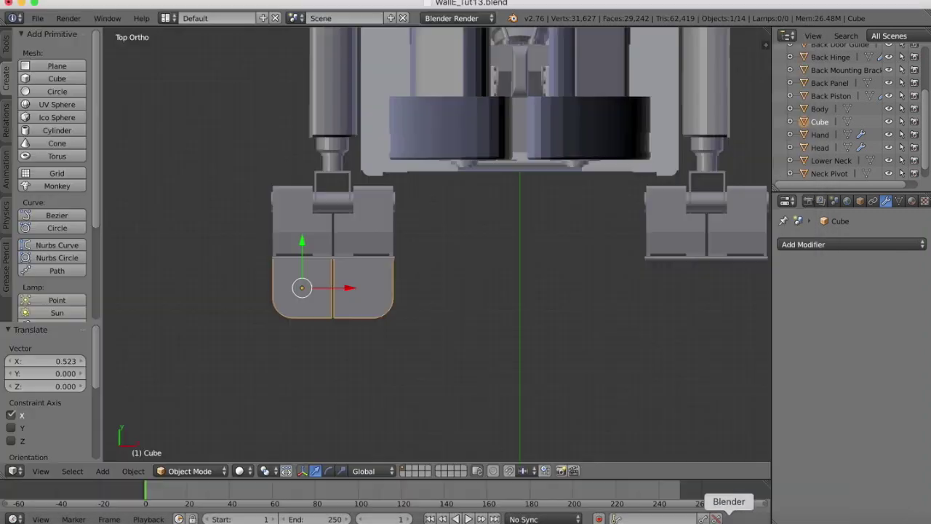
middle_drag(301, 303, 301, 301)
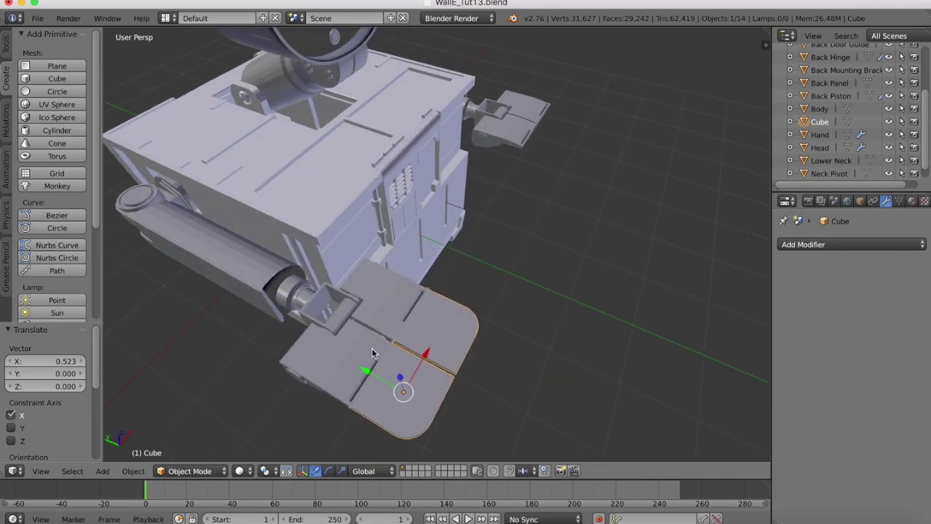
drag(366, 373, 386, 382)
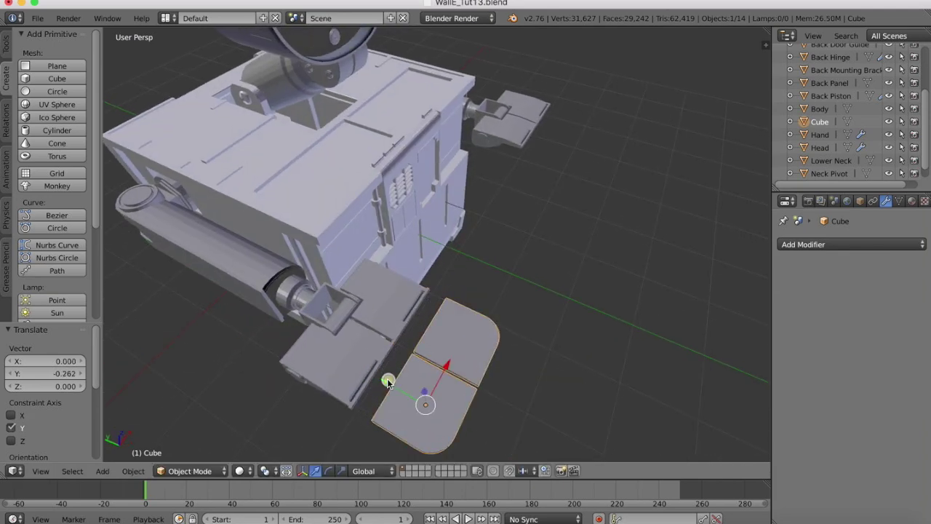
scroll(388, 383, down, 5)
scroll(387, 383, down, 2)
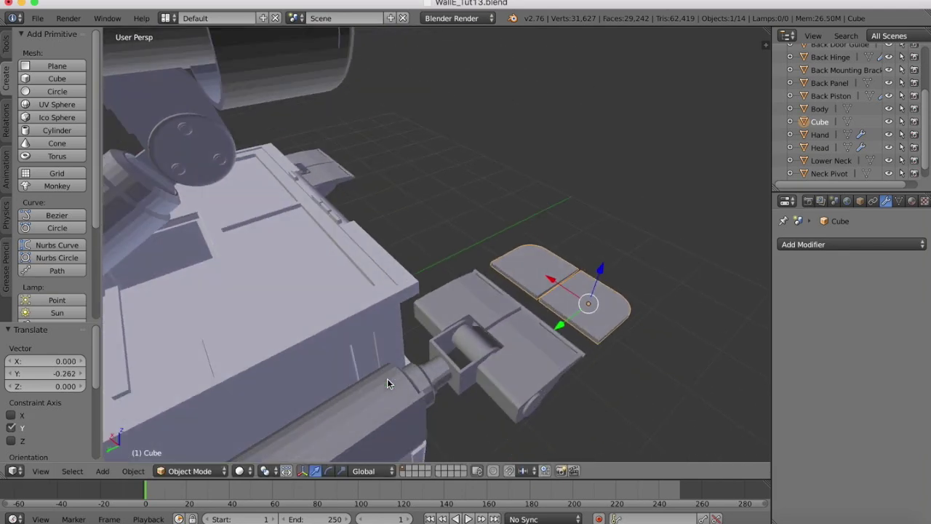
Lengthen both front plates by moving their rear edge faces about 0.26 along Y to meet the hand, then return to Object Mode.
click(190, 471)
click(193, 441)
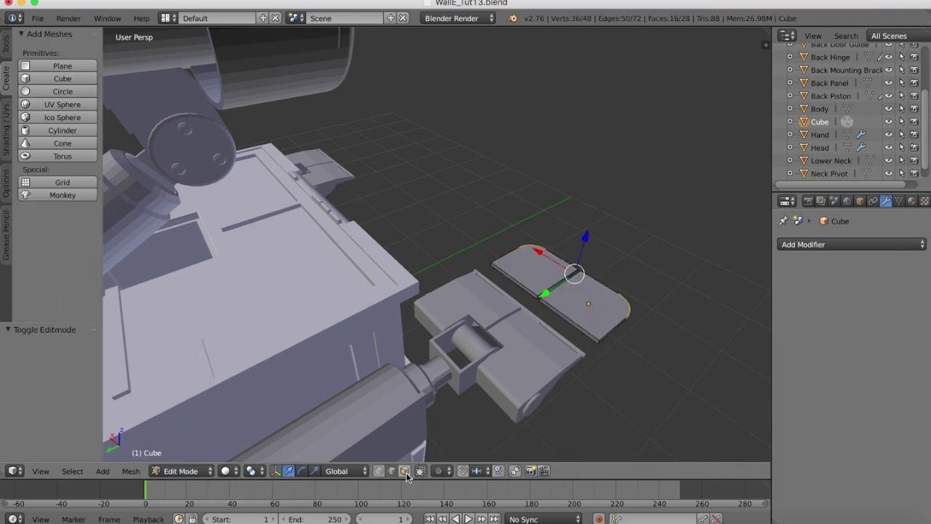
right_click(554, 309)
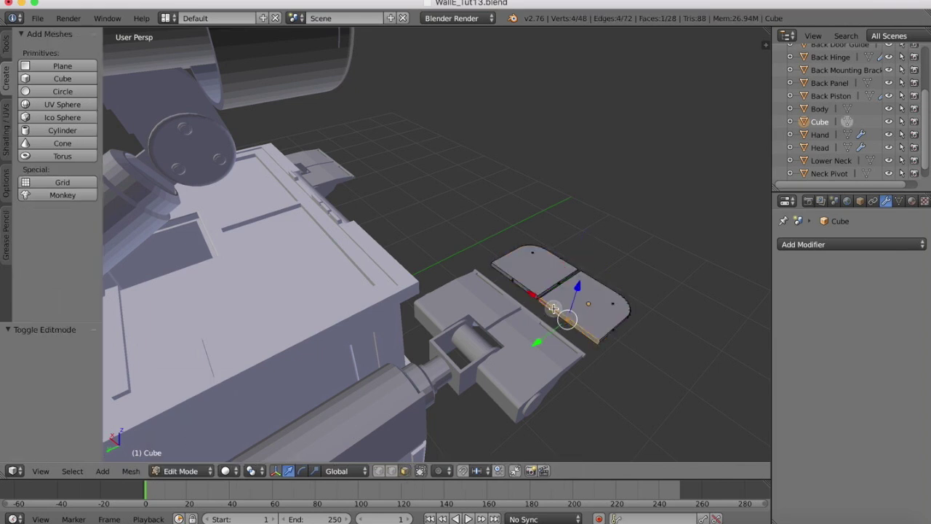
shift+right_click(515, 281)
drag(507, 320, 491, 330)
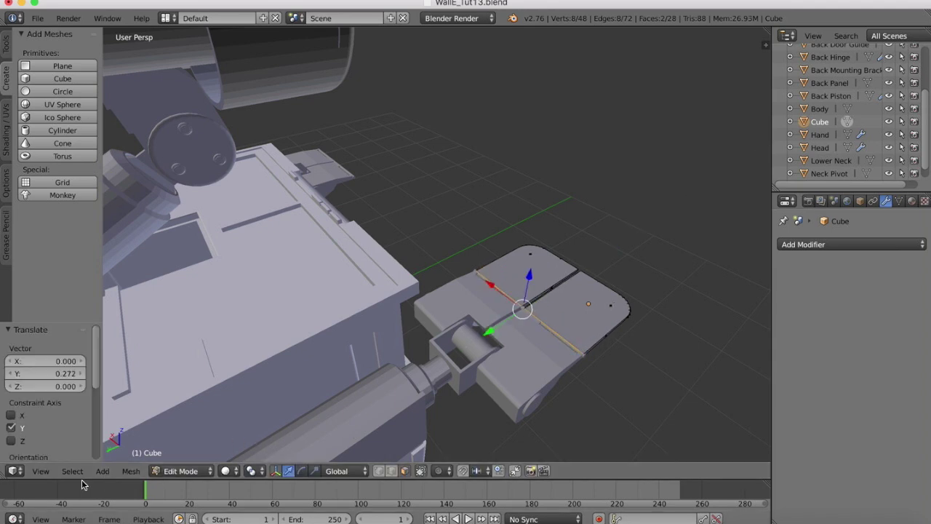
click(40, 471)
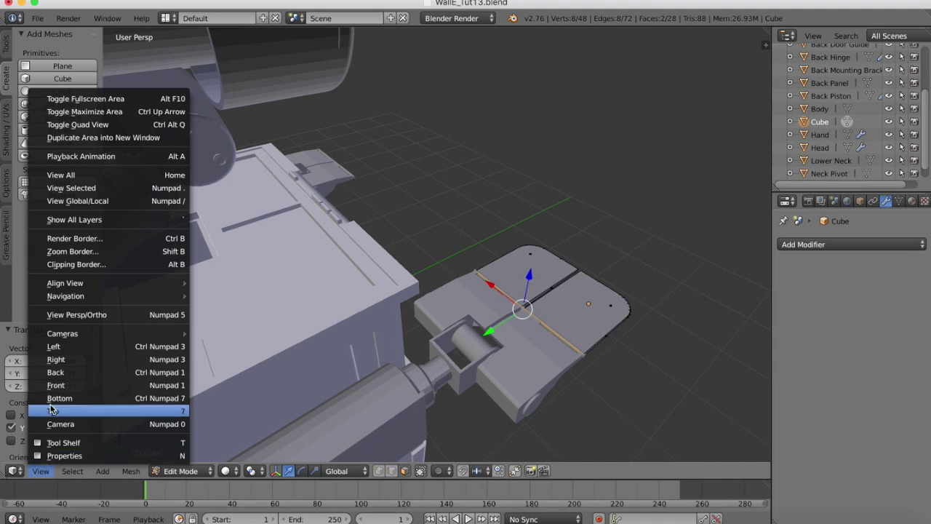
click(55, 411)
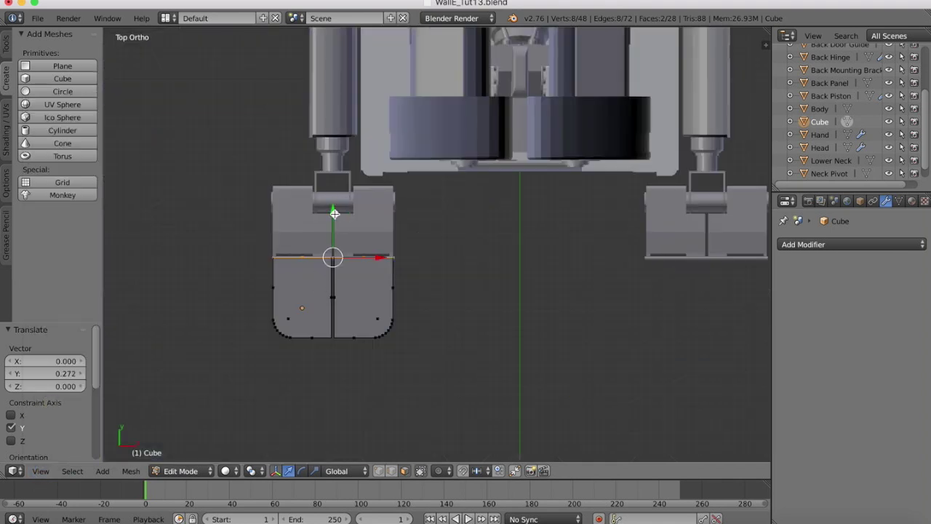
drag(334, 213, 335, 216)
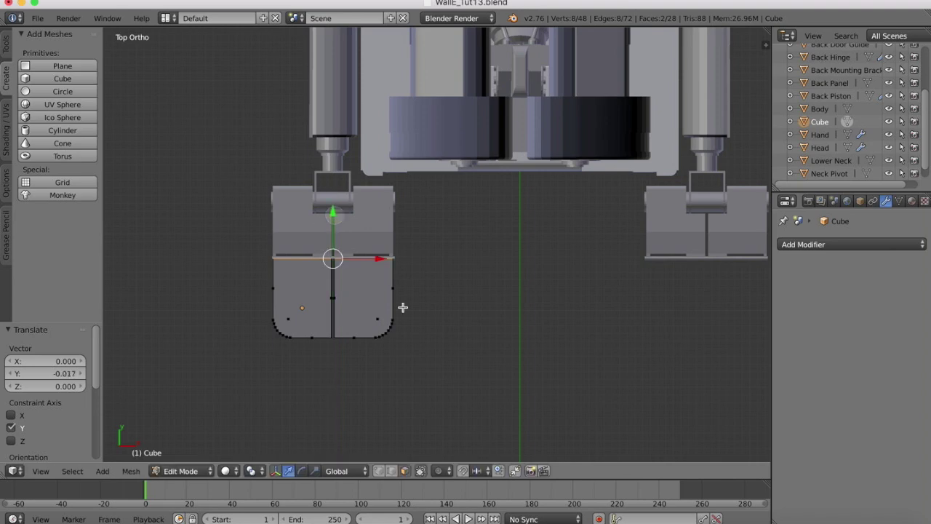
click(182, 470)
click(185, 453)
Add a Mirror modifier on the X axis to the front plates, using Body as the mirror object.
scroll(186, 235, down, 1)
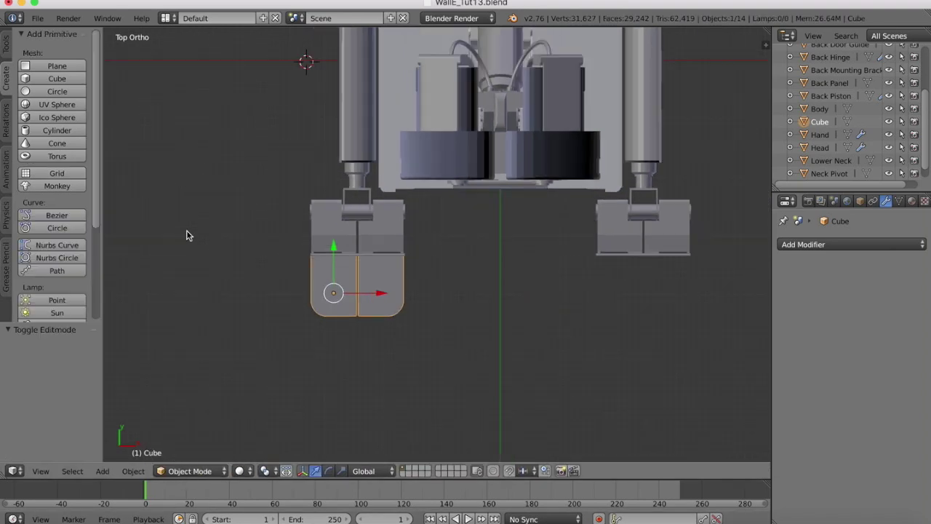
scroll(186, 235, down, 6)
scroll(187, 234, right, 8)
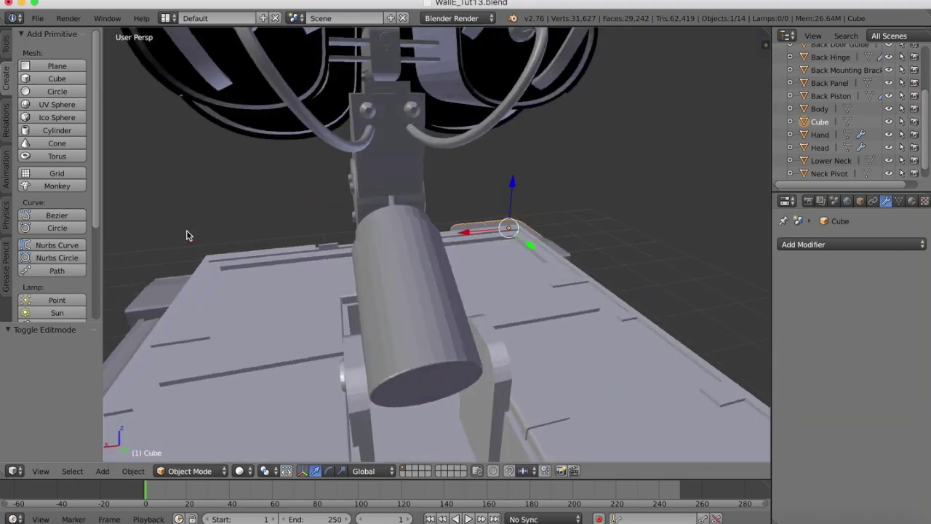
scroll(187, 231, right, 10)
scroll(187, 231, left, 5)
scroll(187, 231, right, 3)
scroll(187, 231, down, 2)
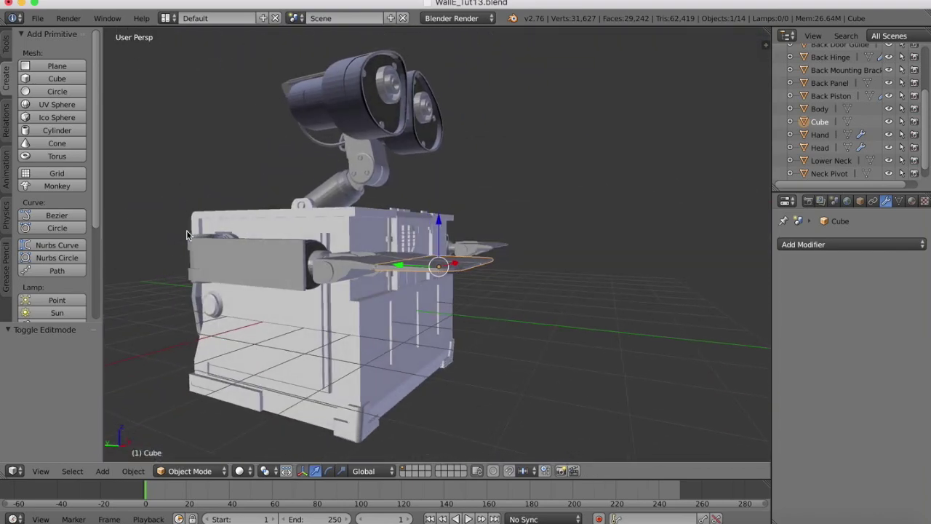
scroll(186, 235, left, 10)
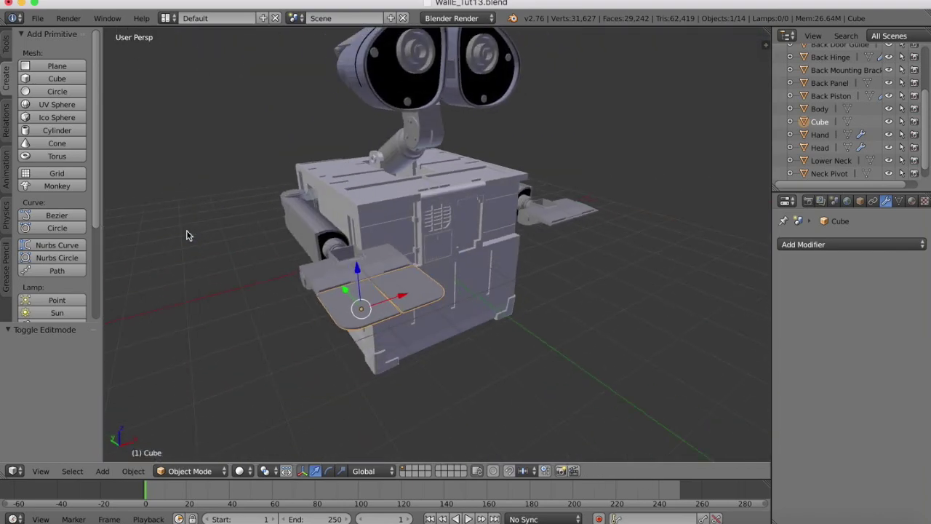
scroll(187, 235, left, 10)
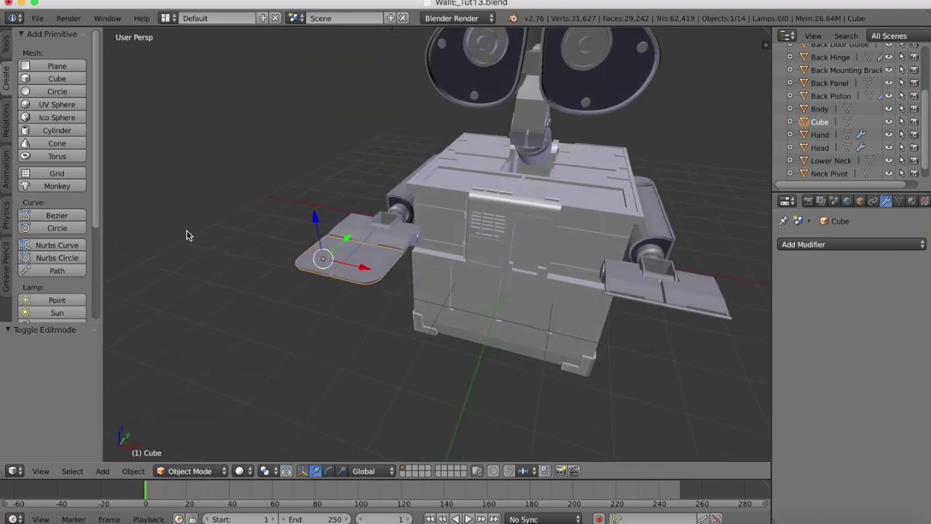
scroll(186, 233, left, 6)
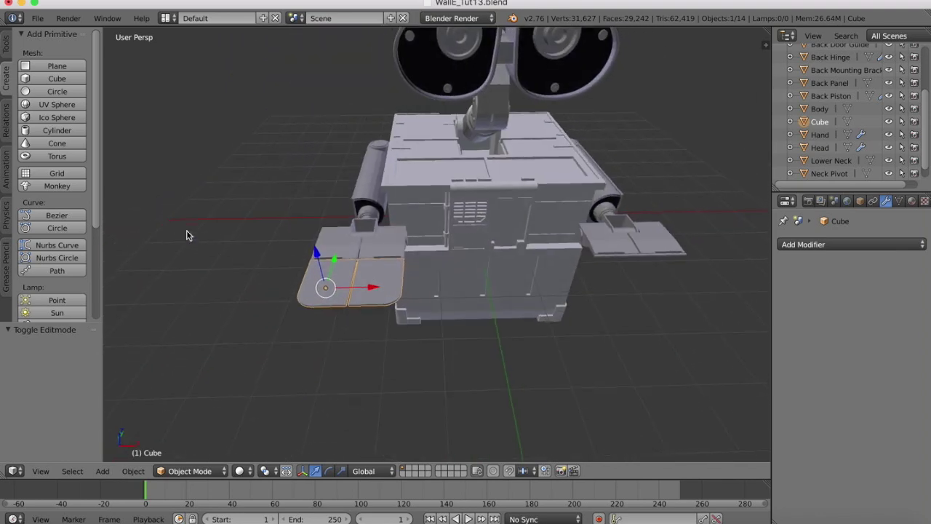
click(840, 245)
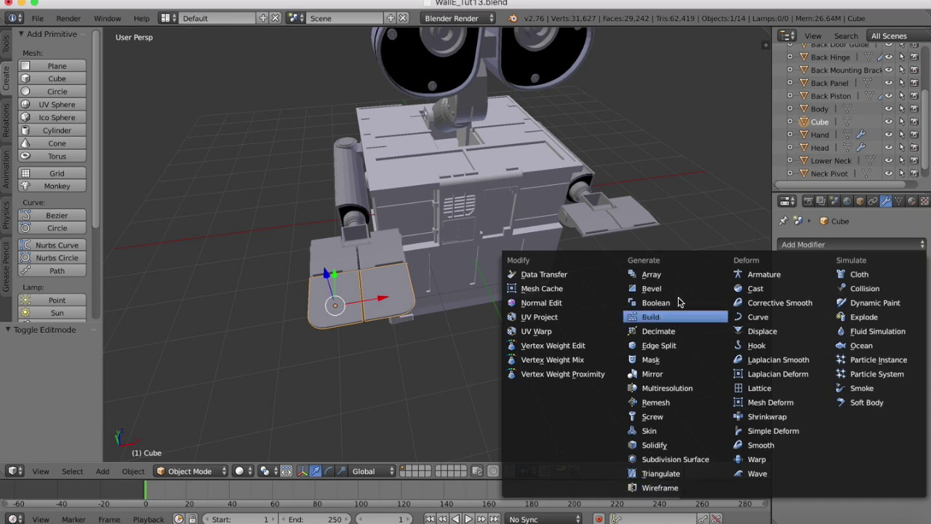
click(658, 374)
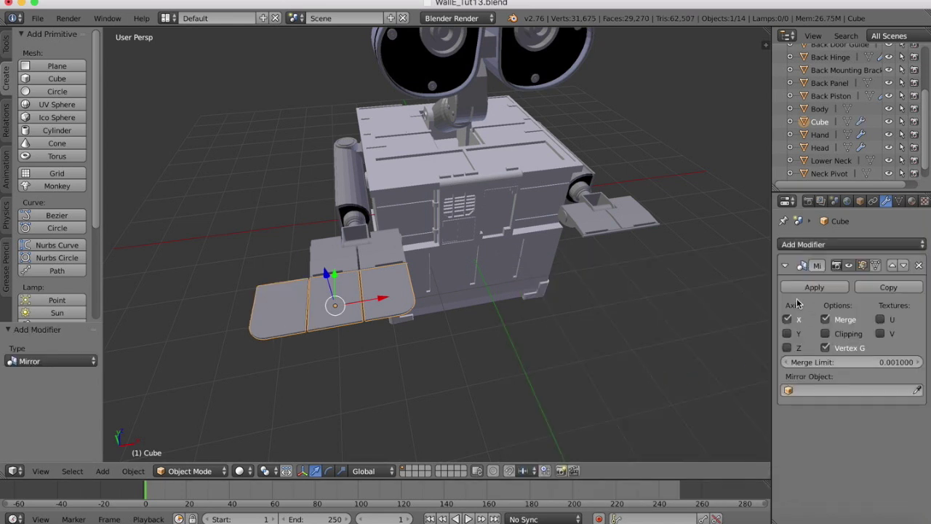
click(917, 390)
click(502, 184)
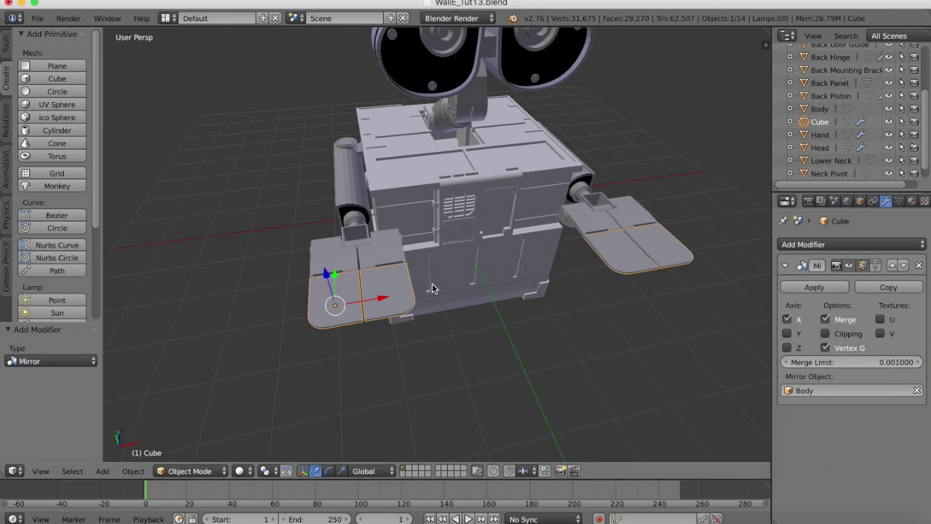
Rotate the front plates about 26.6° around the global X axis so they tilt relative to the hand.
right_click(389, 255)
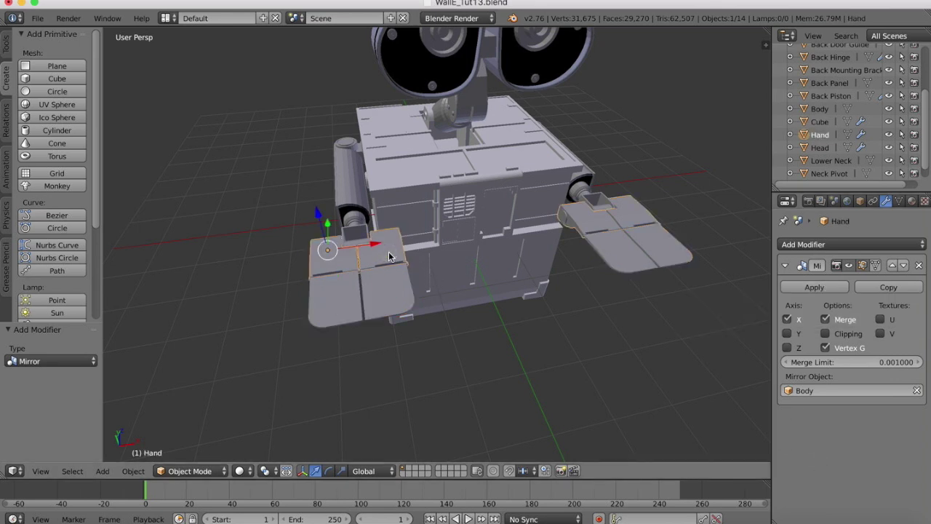
right_click(386, 284)
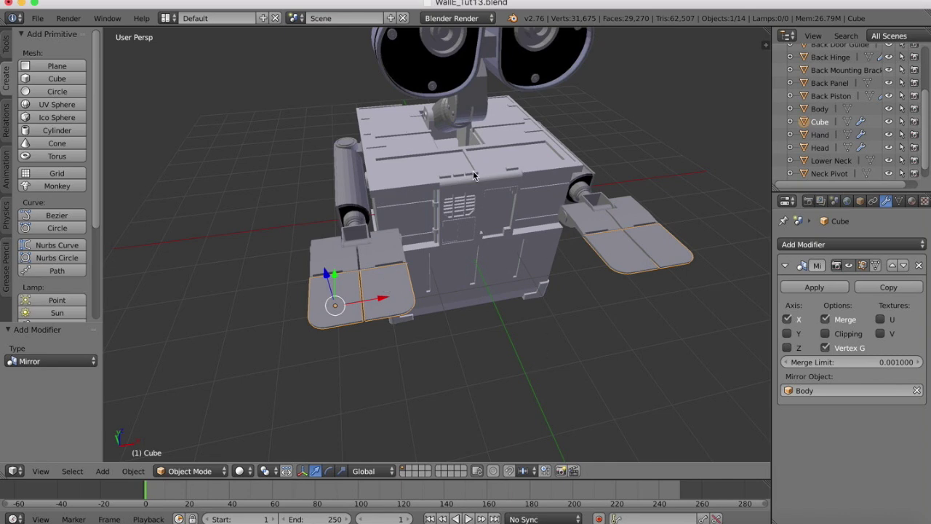
middle_drag(478, 178, 473, 176)
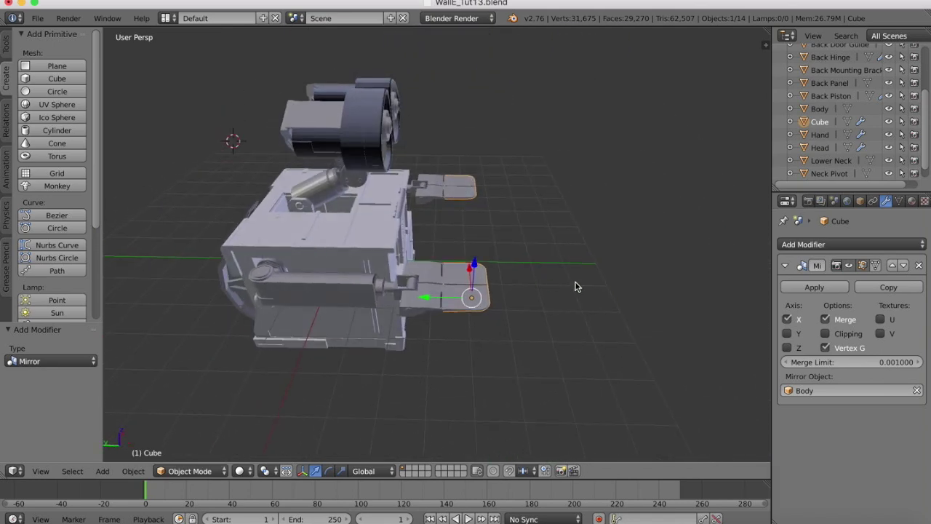
key(r)
key(z)
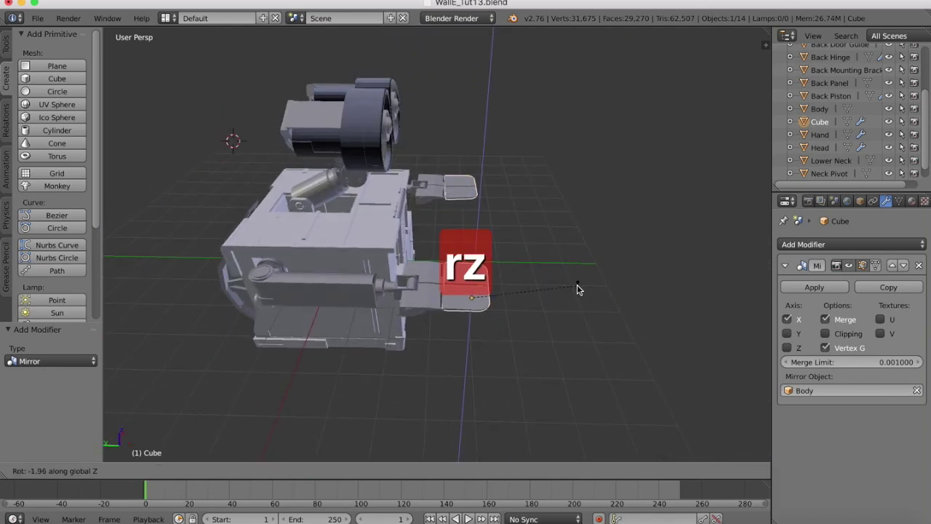
key(x)
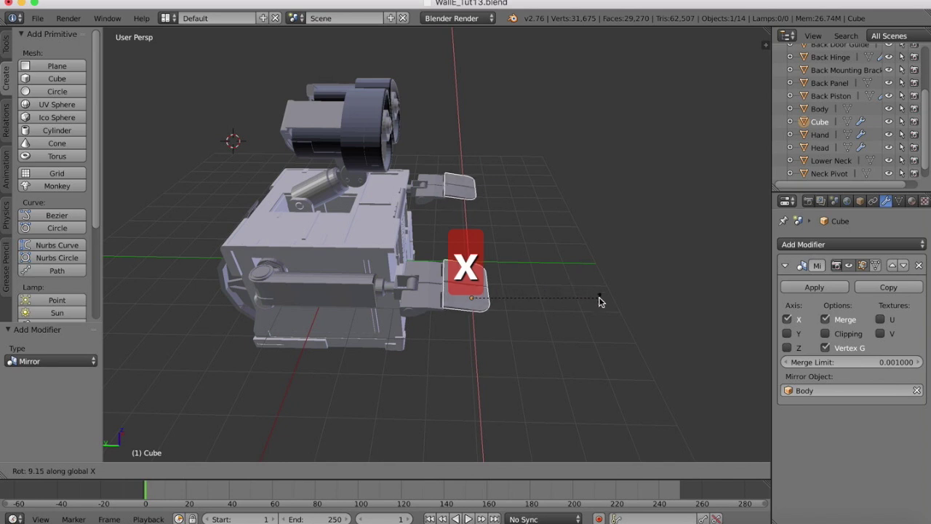
click(614, 360)
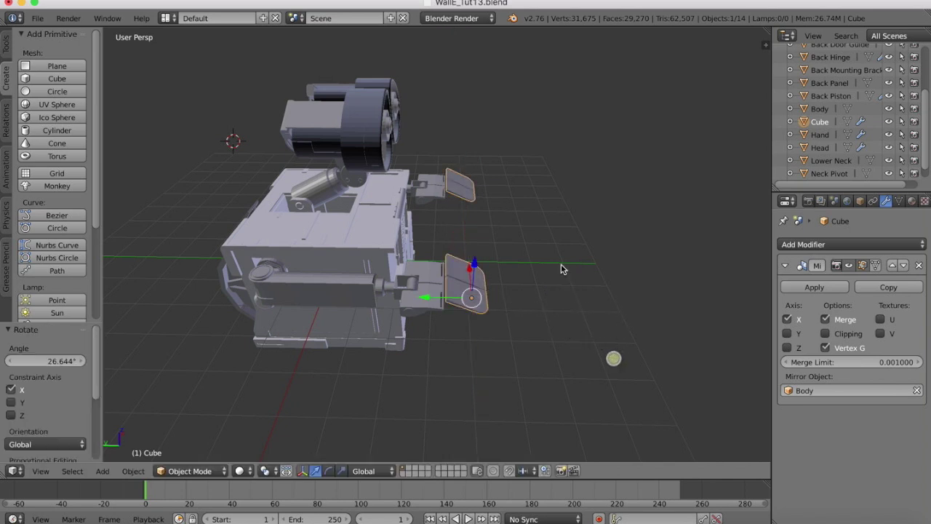
scroll(545, 209, down, 5)
scroll(545, 209, up, 3)
scroll(545, 208, right, 1)
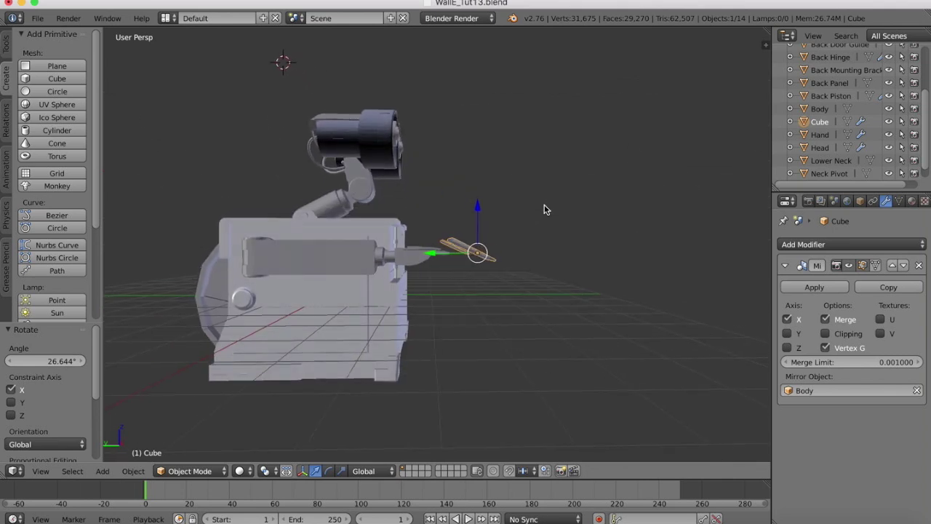
right_click(412, 259)
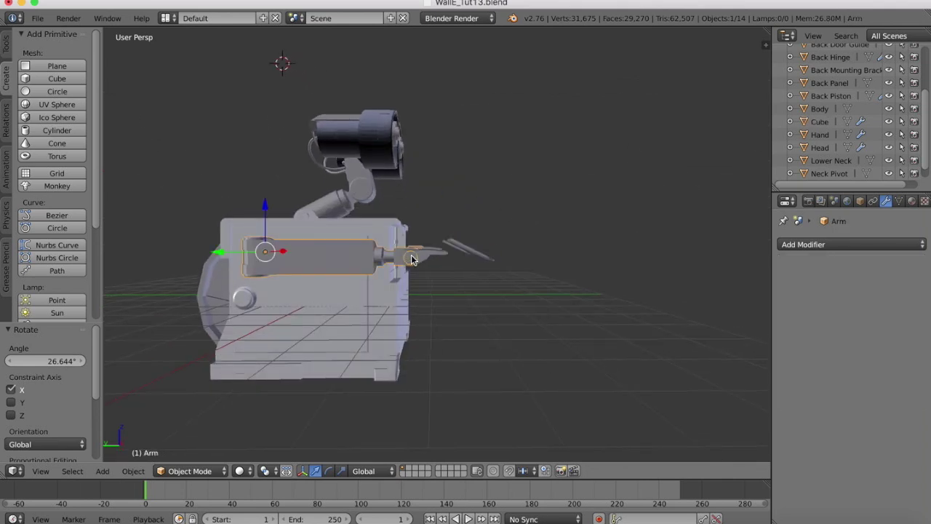
right_click(434, 258)
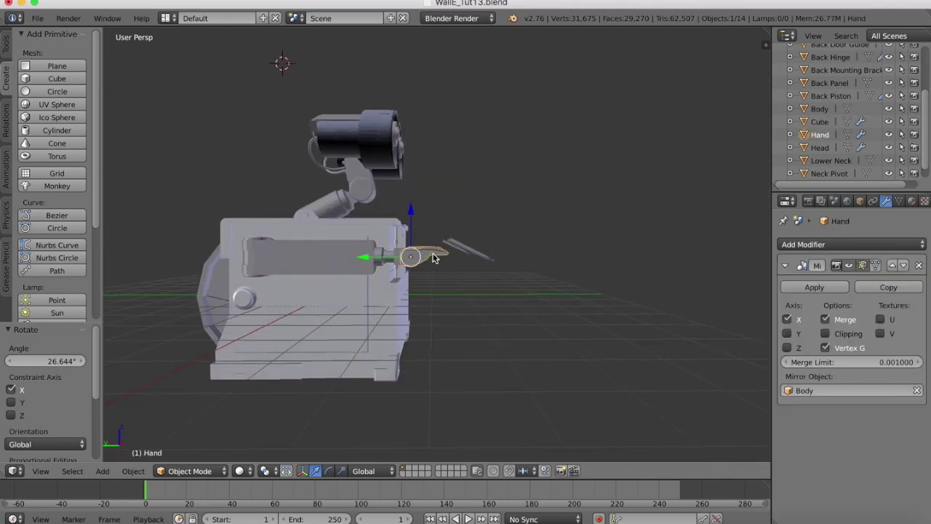
key(r)
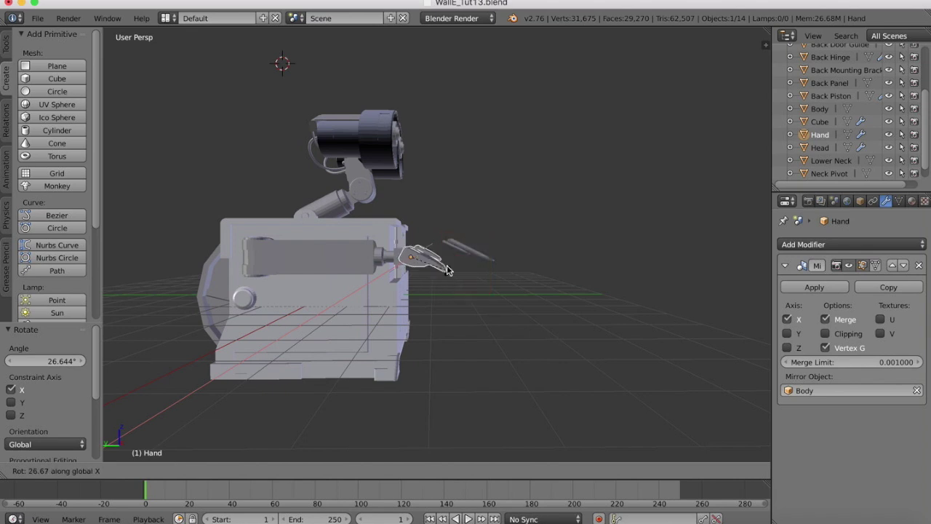
right_click(448, 253)
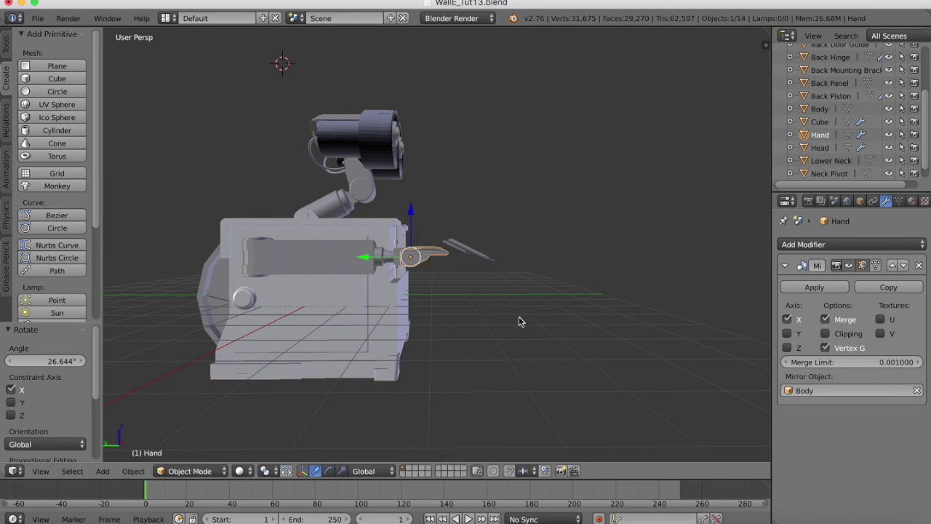
Undo the rotation of the front plates around the global X axis.
key(super+z)
key(super+z)
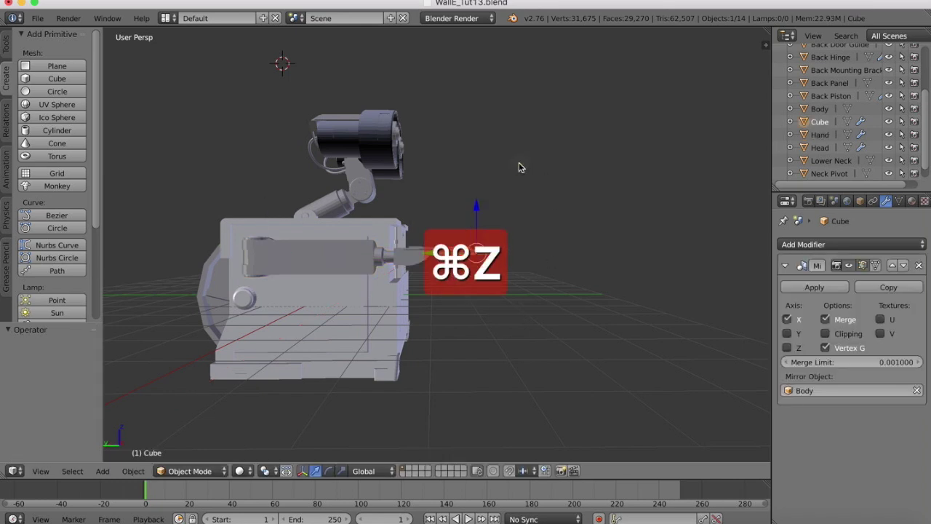
middle_drag(602, 369, 602, 368)
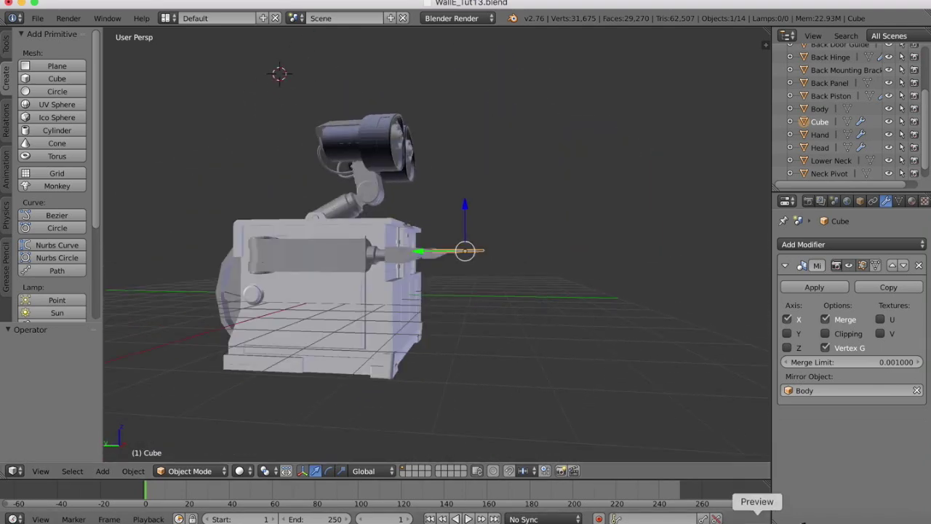
Examine the hand and arm pose in the walle basic.jpg reference in Preview, then compare it with the Blender model from front and rear.
click(756, 518)
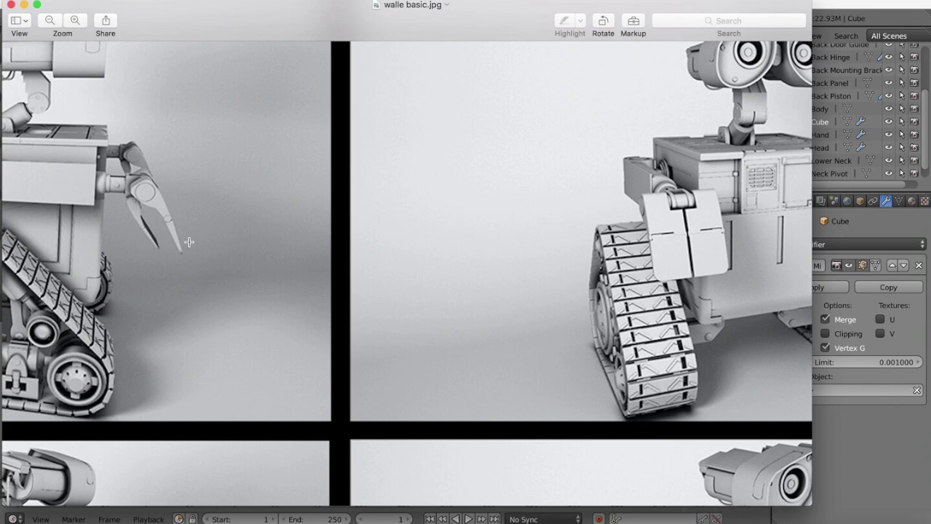
scroll(226, 321, down, 6)
scroll(225, 321, left, 3)
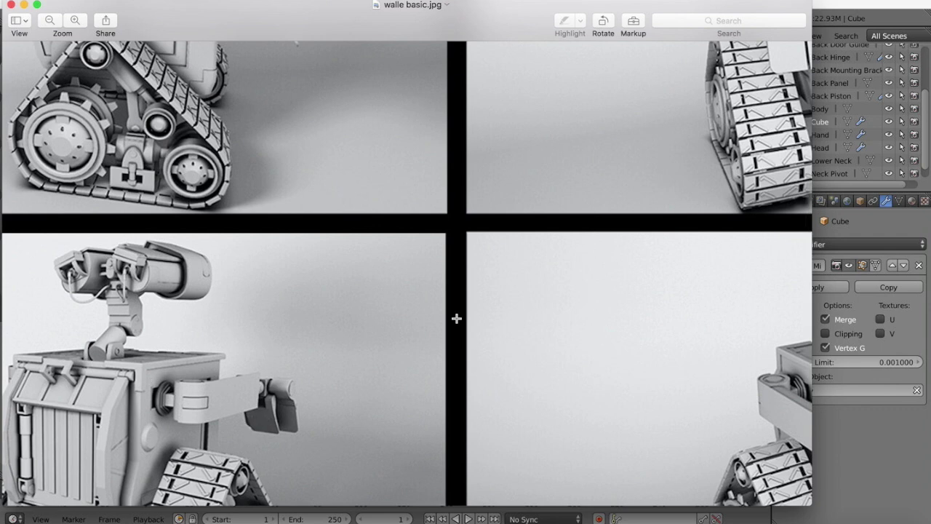
scroll(385, 264, down, 5)
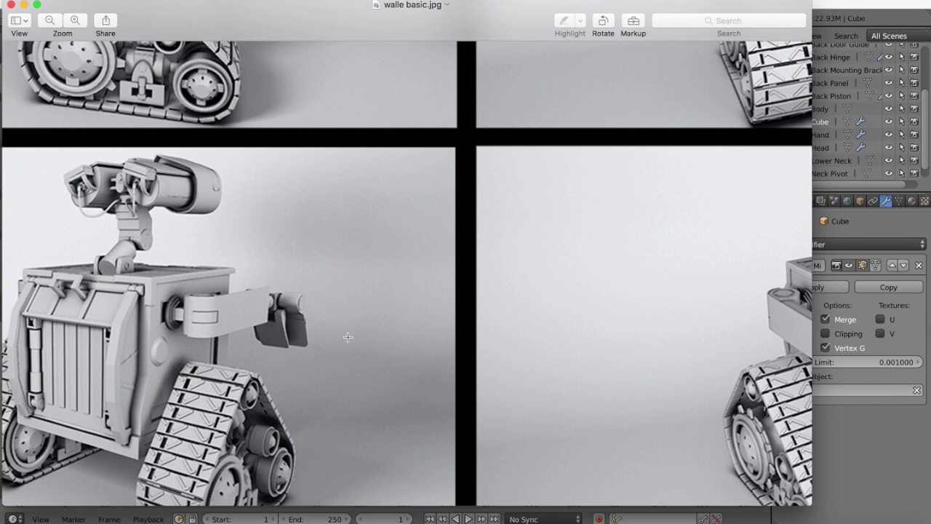
click(877, 445)
scroll(465, 176, down, 3)
scroll(465, 171, right, 10)
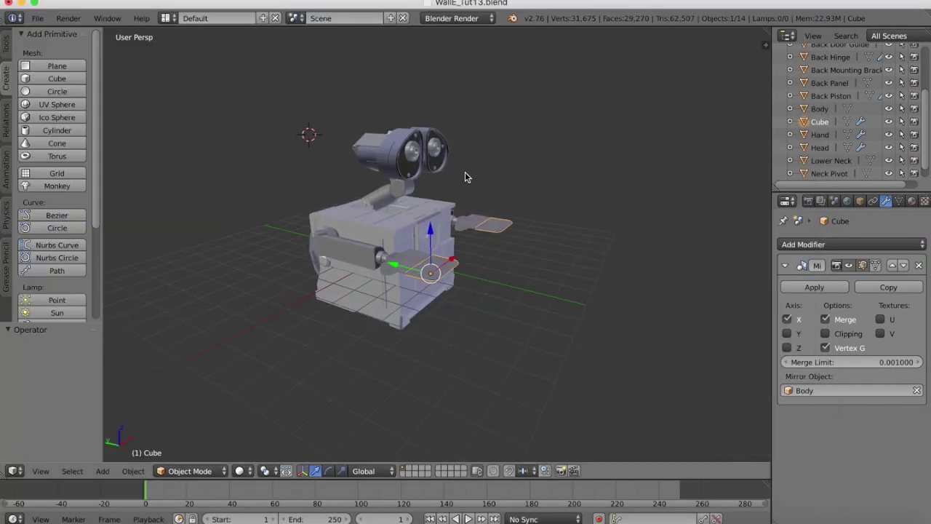
scroll(465, 171, right, 10)
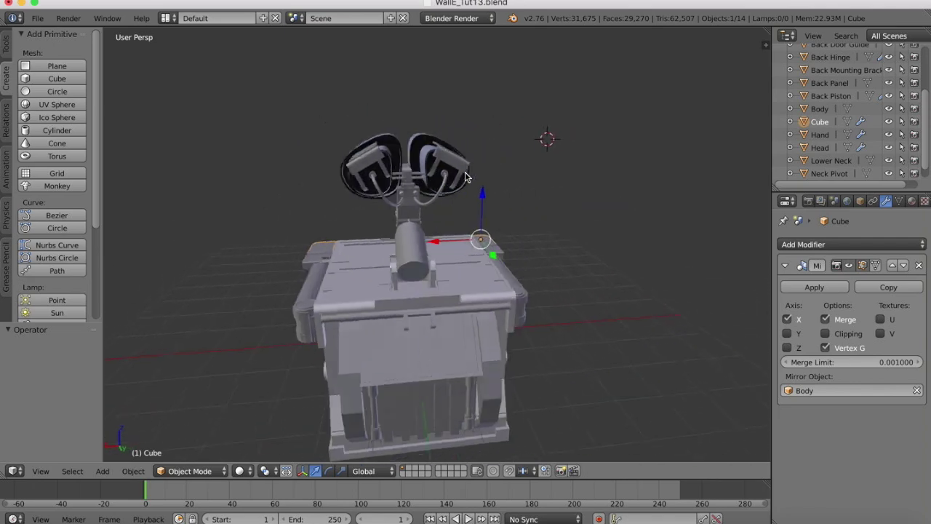
scroll(465, 172, right, 3)
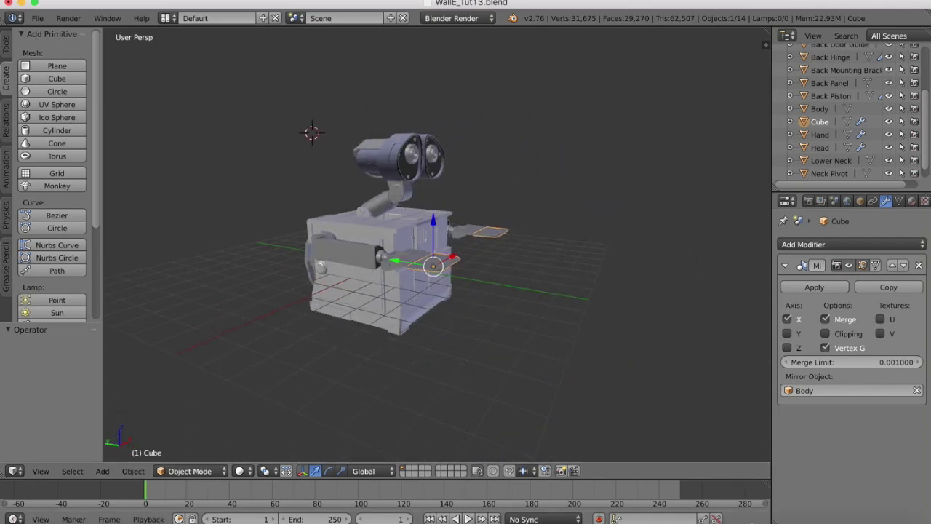
Recheck the arms and hands in the rear and side views of walle basic.jpg in Preview, then return to Blender.
click(753, 518)
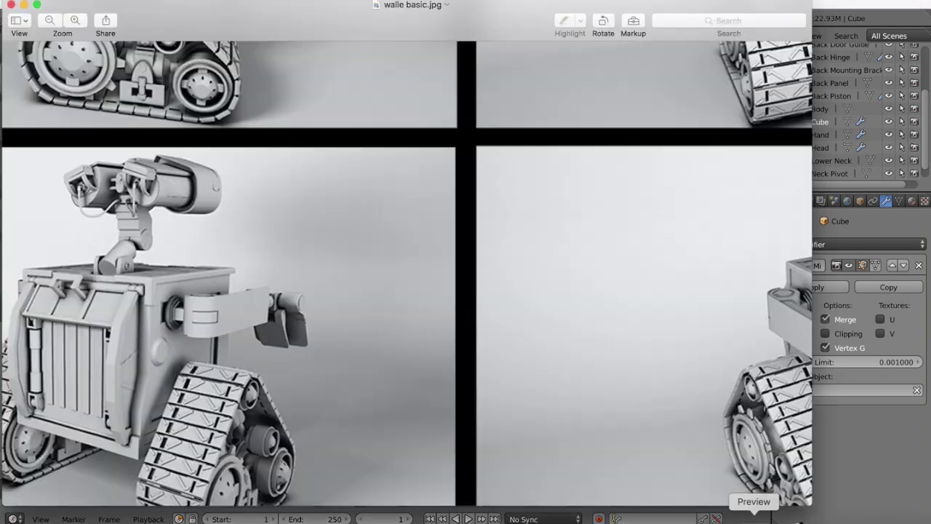
scroll(325, 360, down, 5)
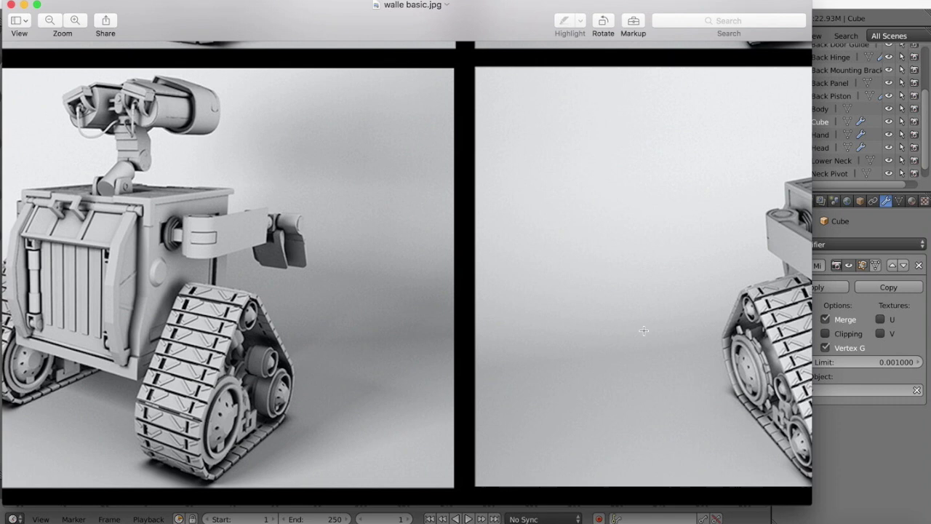
scroll(431, 185, up, 10)
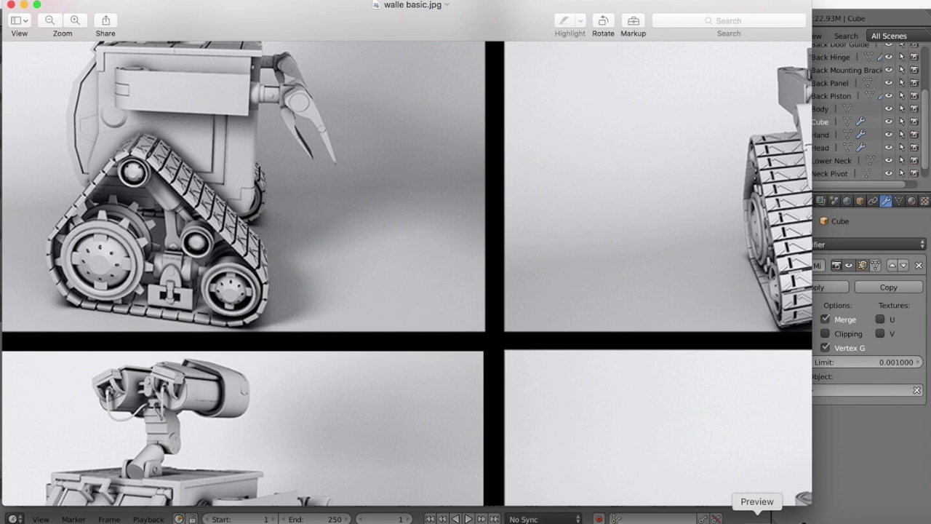
click(721, 517)
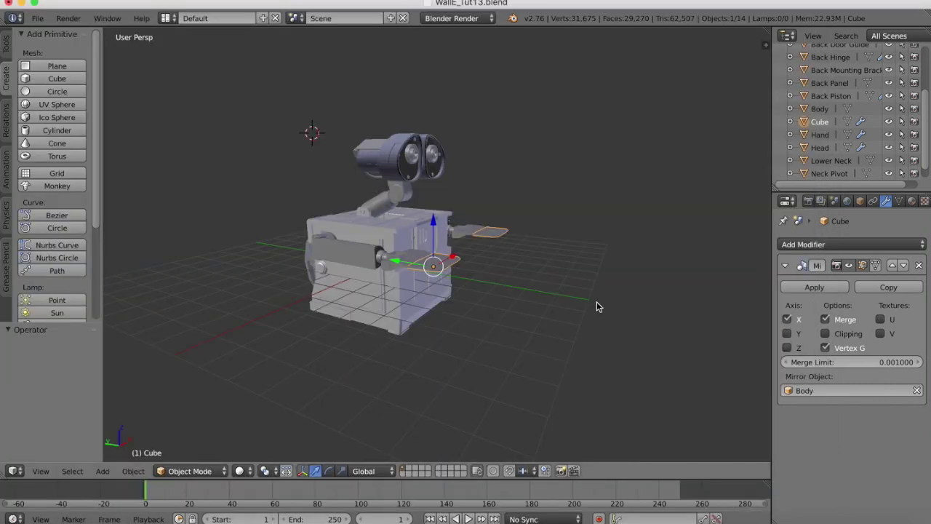